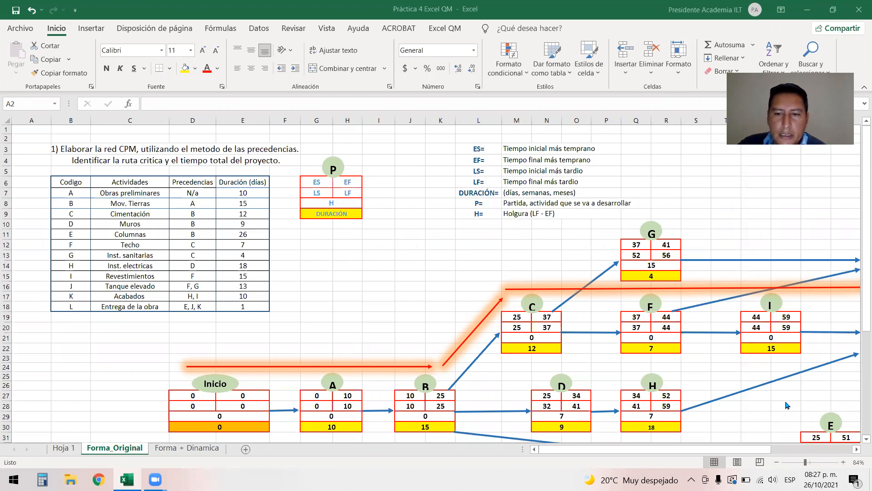
Zoom the Forma_Original sheet out to 79% and inspect the durations entered for activities A, B and D, glancing at Forma + Dinamica.
left_click(802, 461)
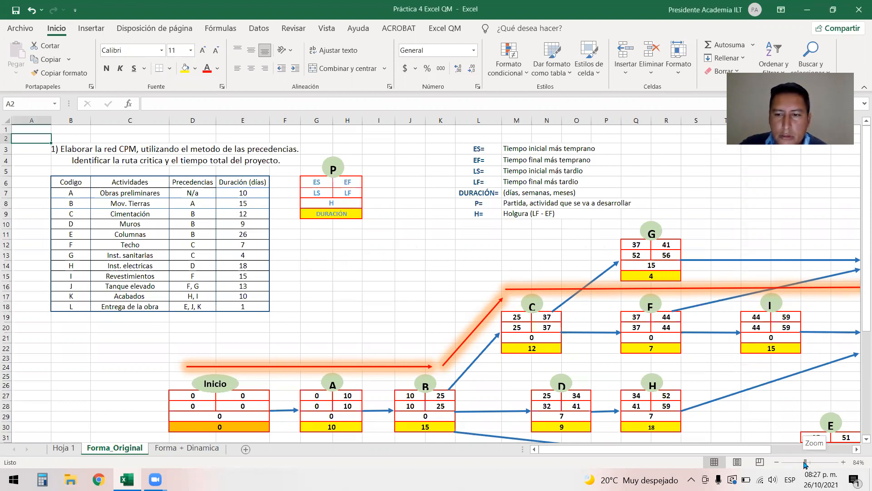
left_click_drag(804, 462, 803, 462)
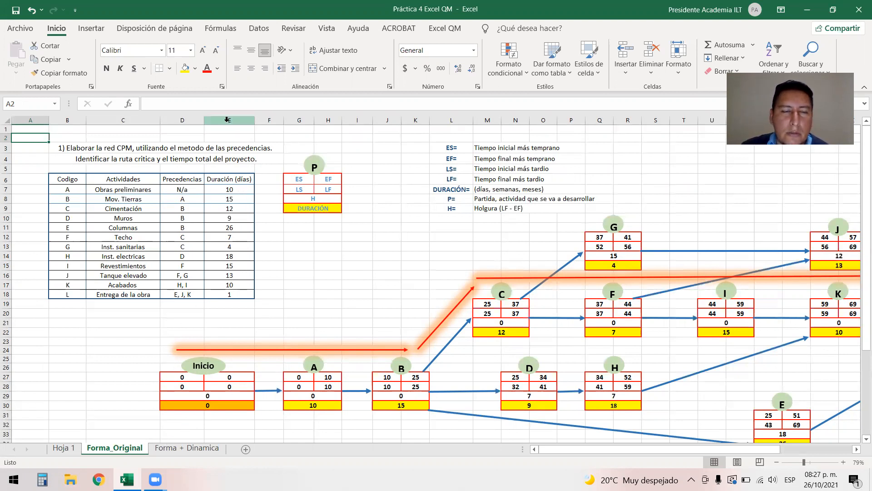
double_click(222, 186)
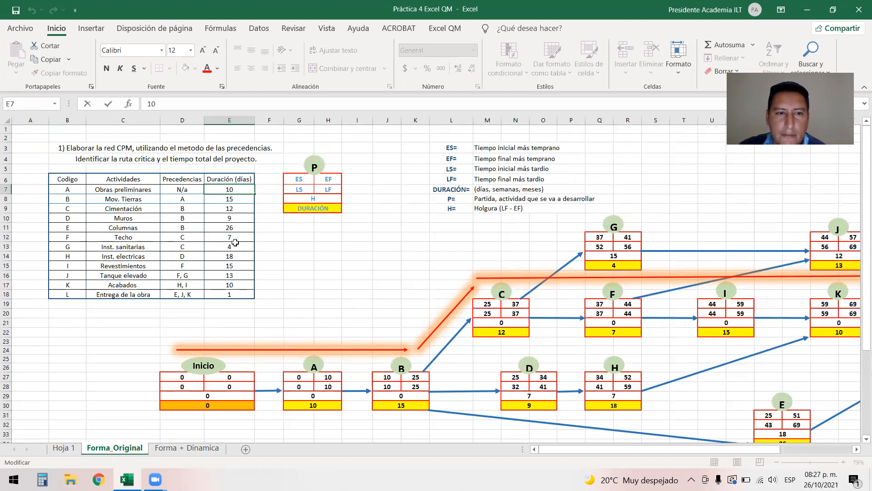
double_click(329, 407)
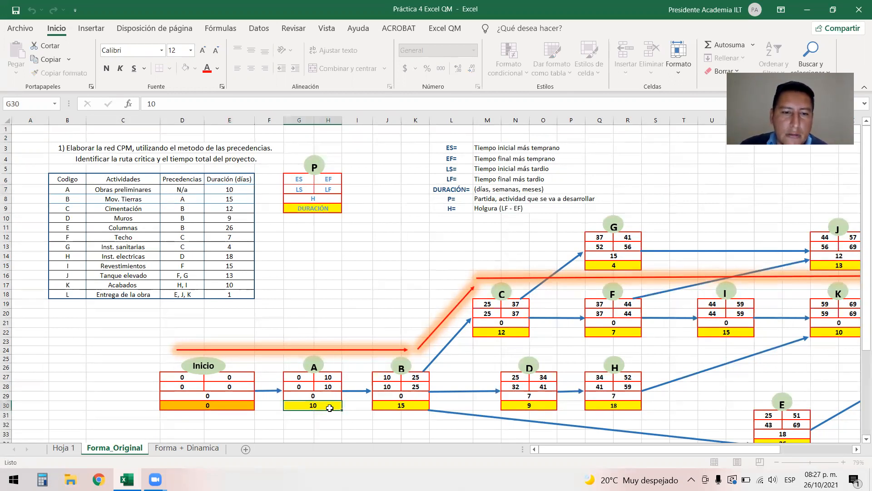
double_click(394, 405)
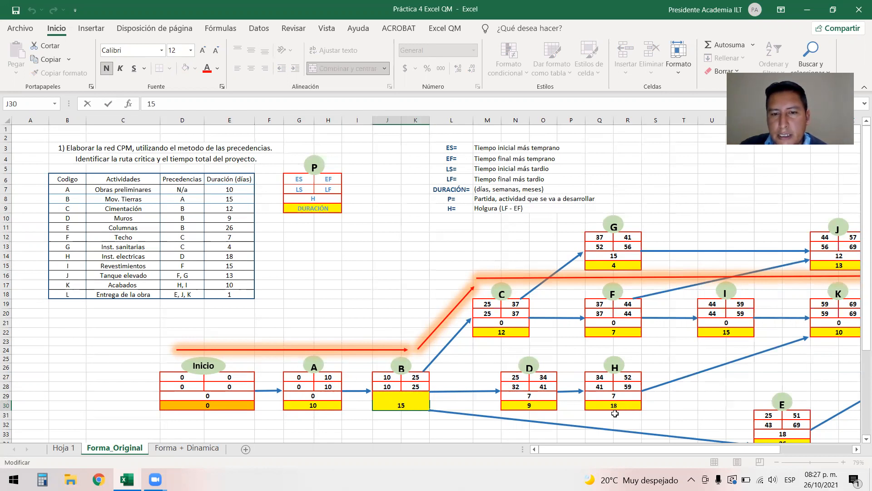
double_click(551, 404)
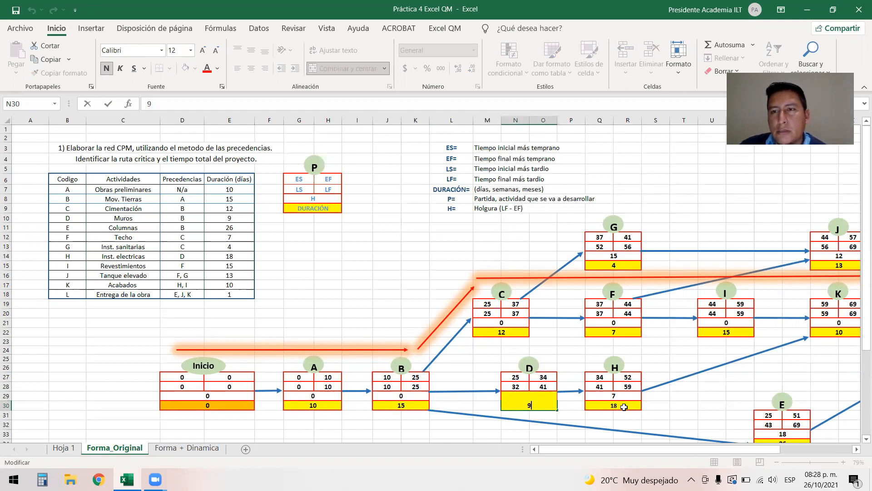
left_click(179, 451)
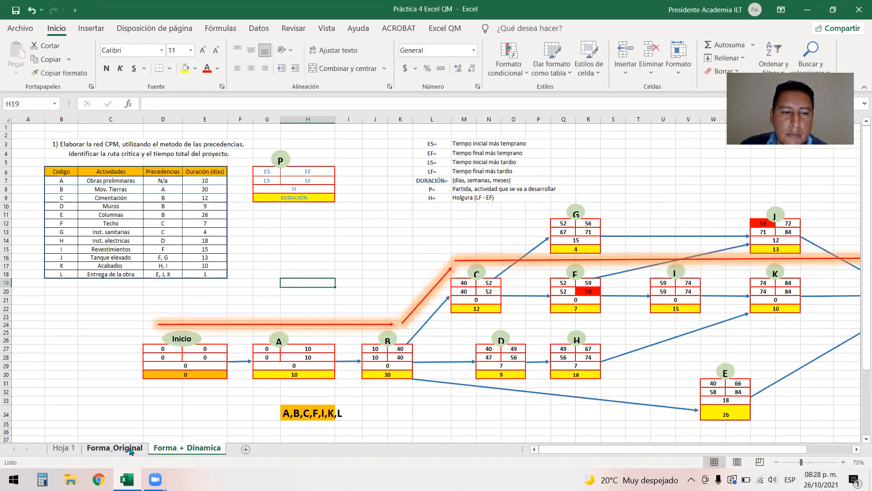
left_click(115, 448)
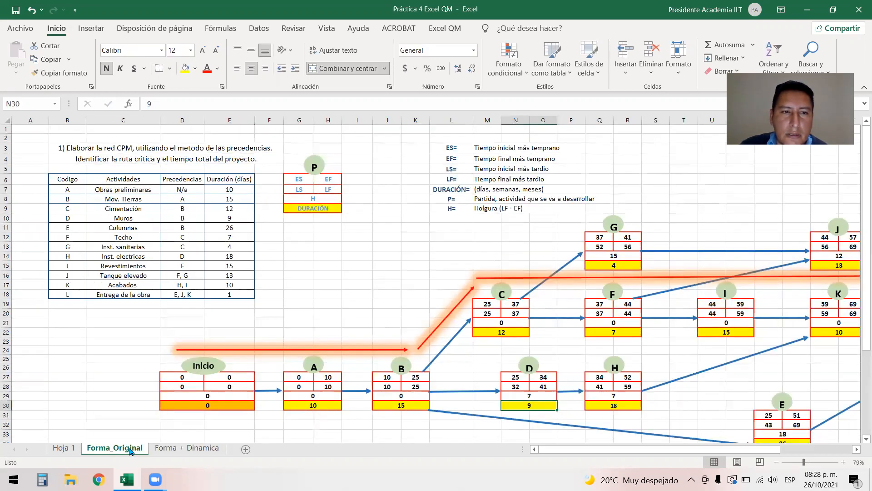
Try a duration of 17 days for Obras preliminares in both the activity table and node A, and undo both entries.
left_click(232, 189)
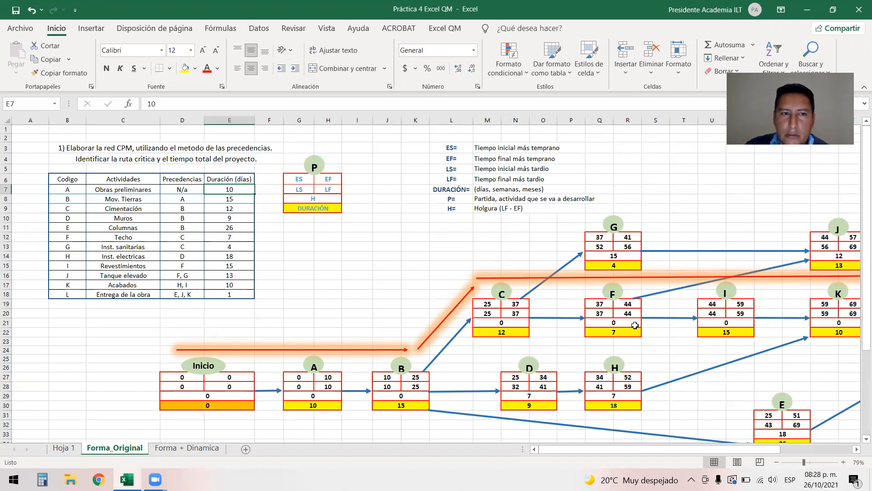
type("1")
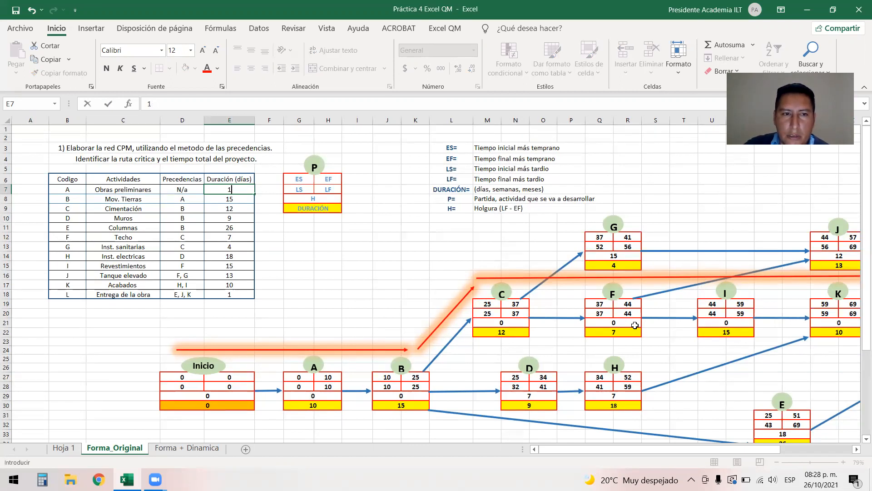
type("7")
key("Return")
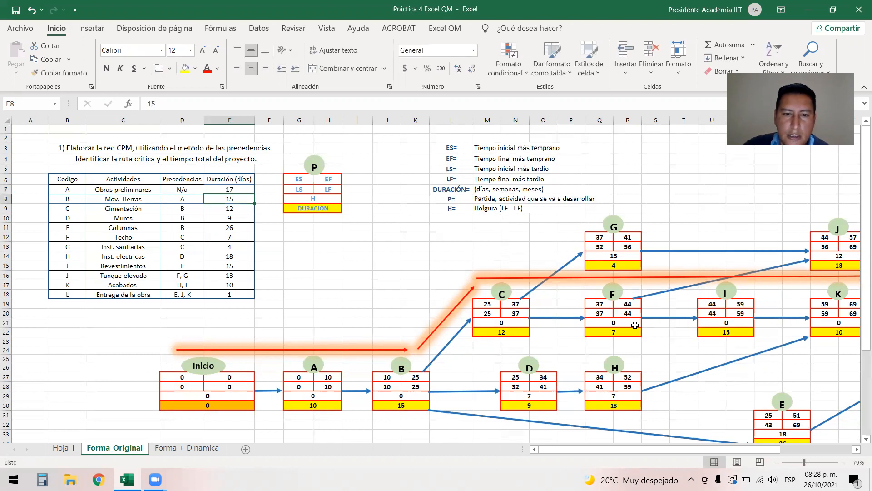
left_click(308, 406)
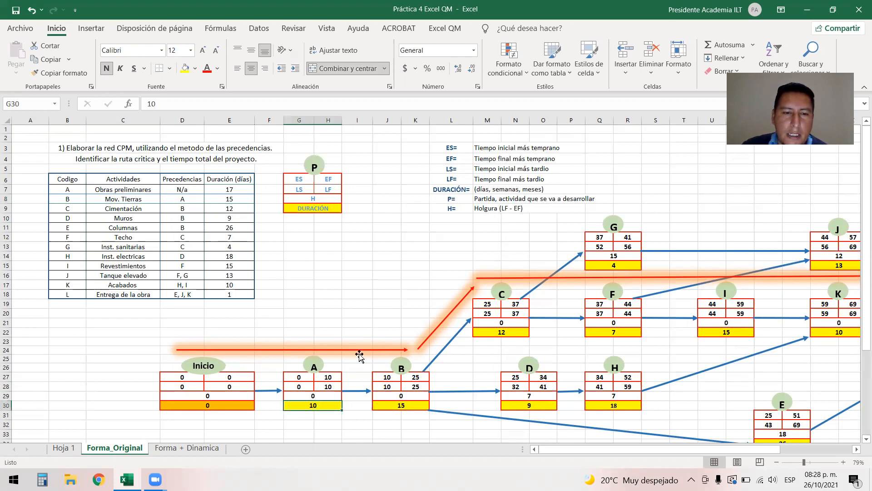
type("17")
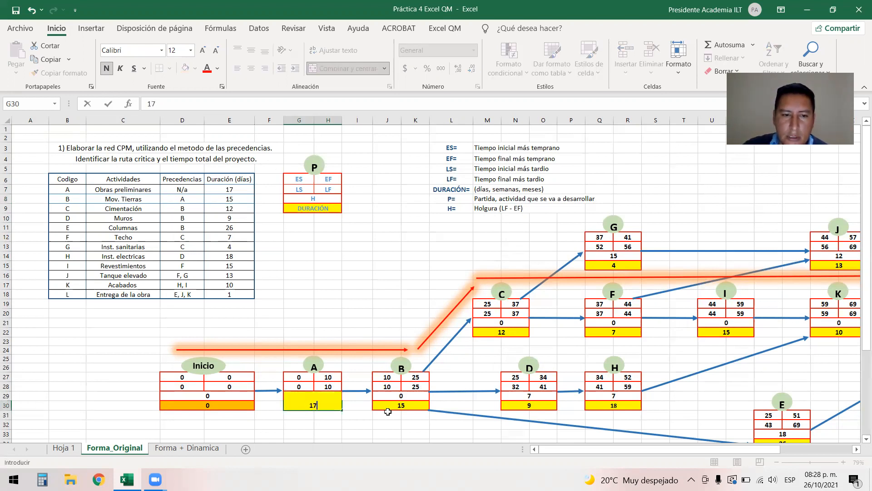
left_click(334, 292)
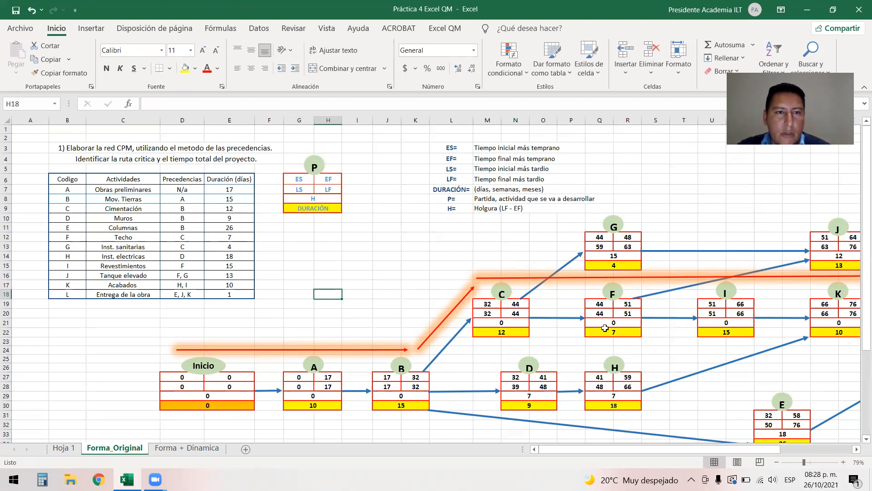
key("ctrl+z")
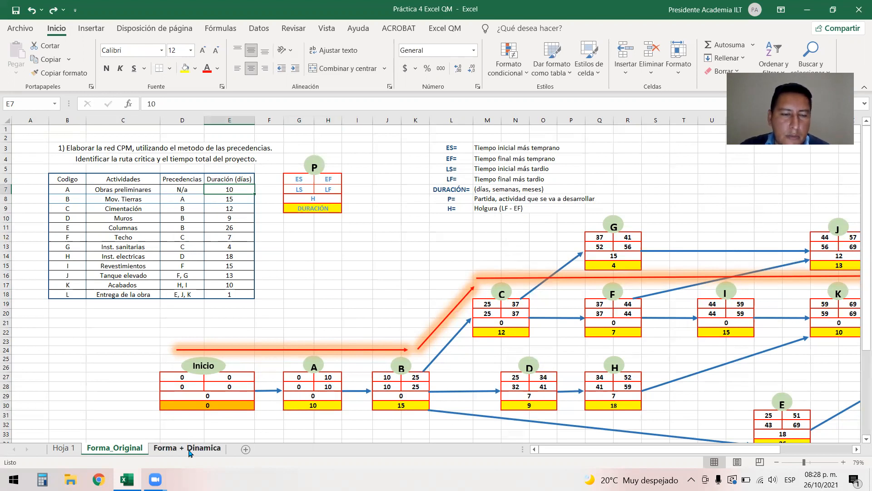
Open the Forma + Dinamica sheet and examine how the duration cells of nodes A, B and C link to the activity table.
left_click(190, 449)
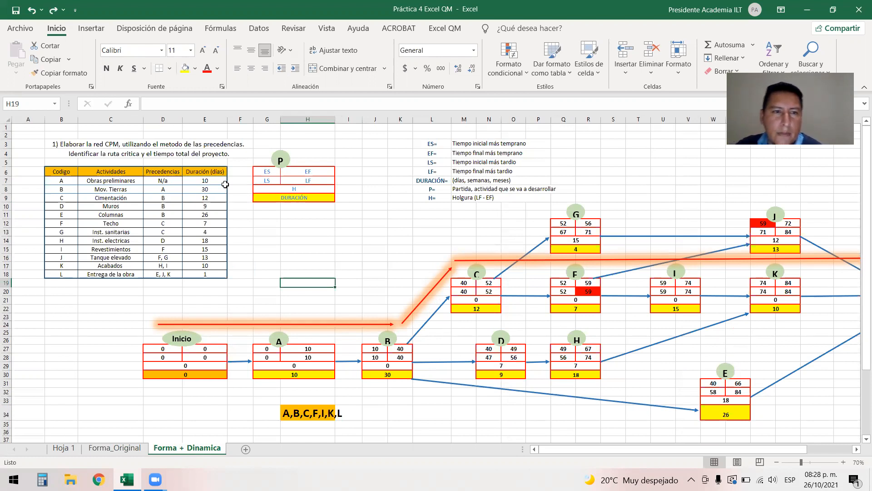
double_click(303, 376)
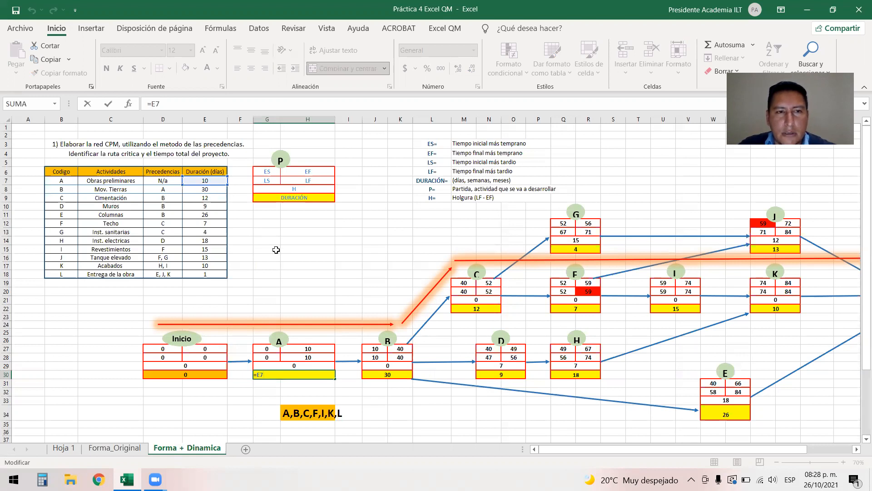
key("Return")
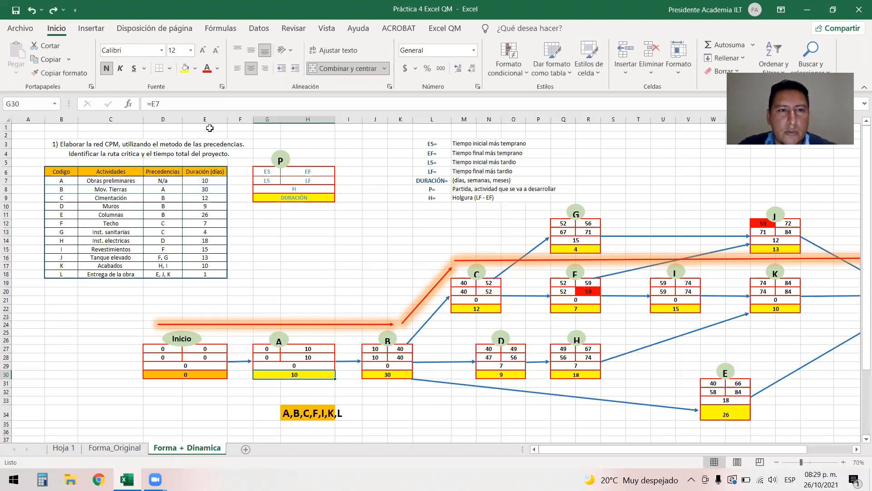
left_click(206, 119)
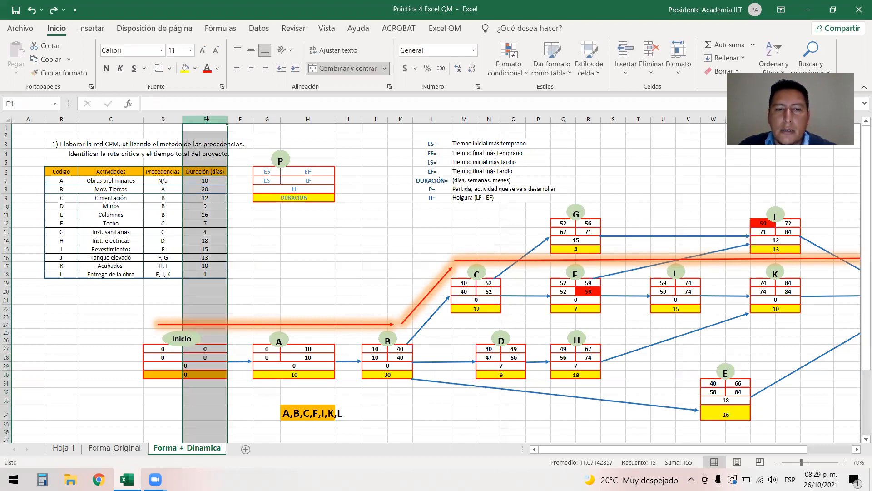
left_click(393, 375)
double_click(405, 375)
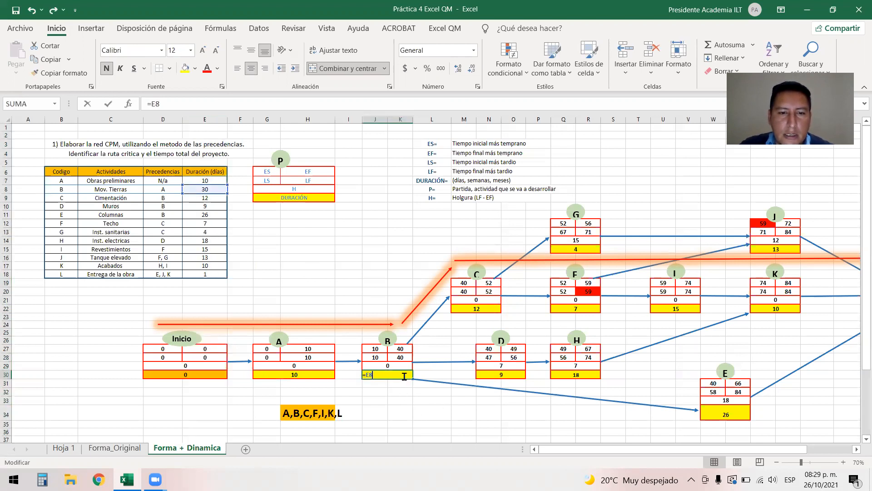
double_click(474, 309)
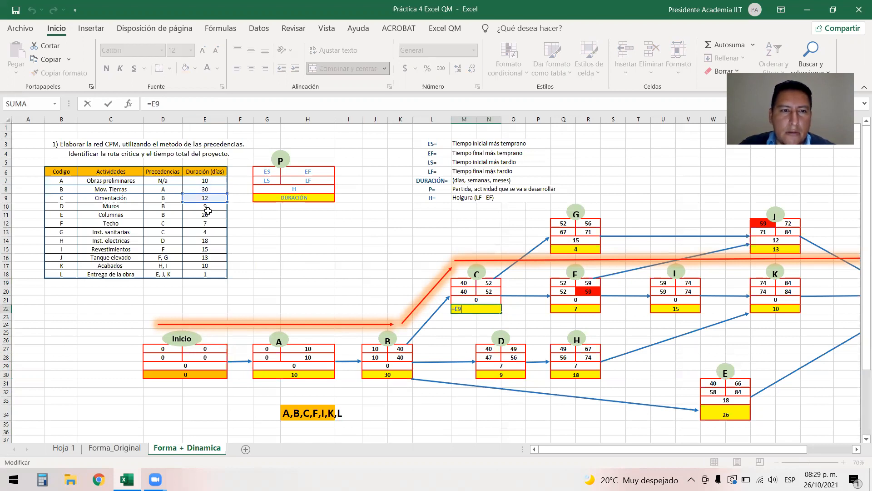
key("Escape")
Try a duration of 17 days for Obras preliminares in the dynamic sheet's activity table, and undo the change.
left_click(208, 181)
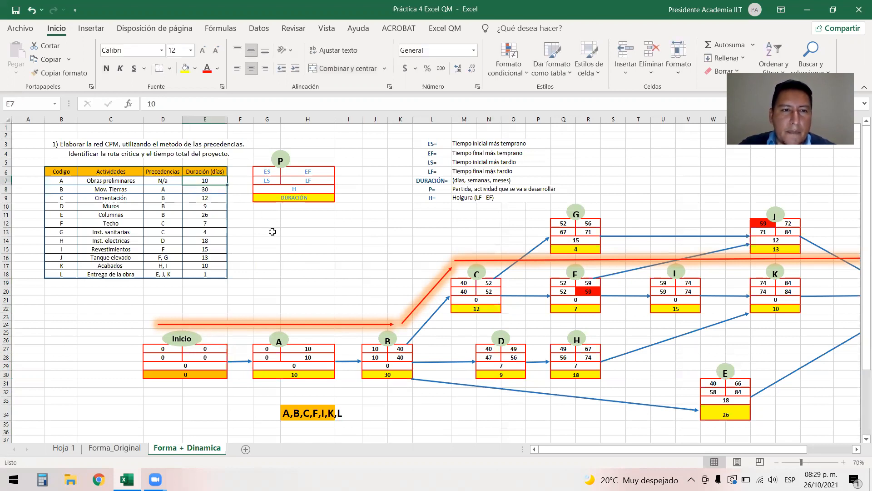
type("17")
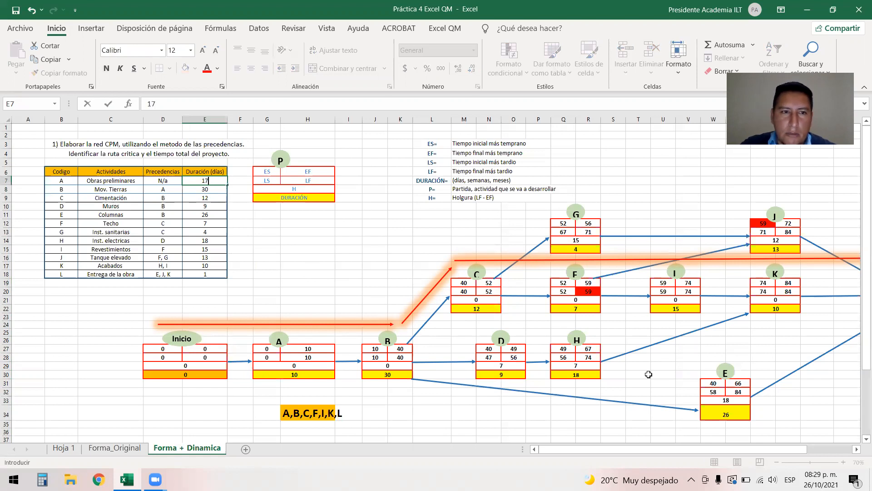
key("Return")
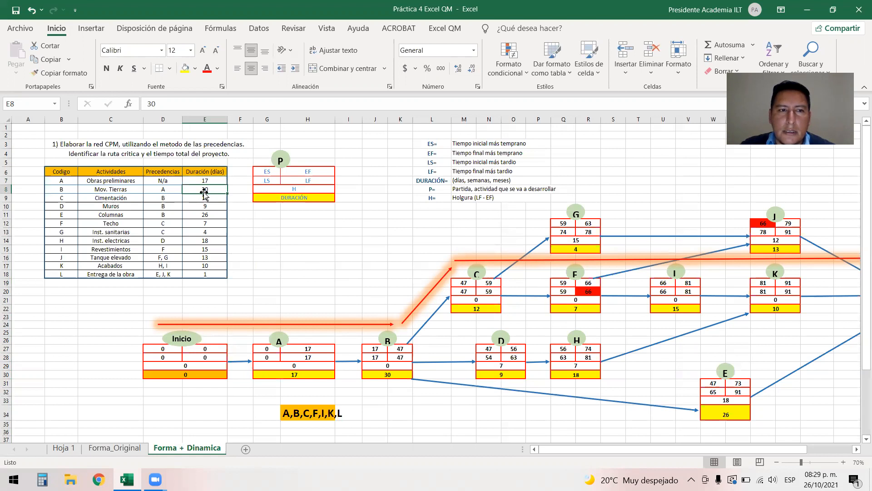
key("ctrl+z")
Try a duration of 12 days for Revestimientos in the activity table, and undo the change.
left_click(217, 246)
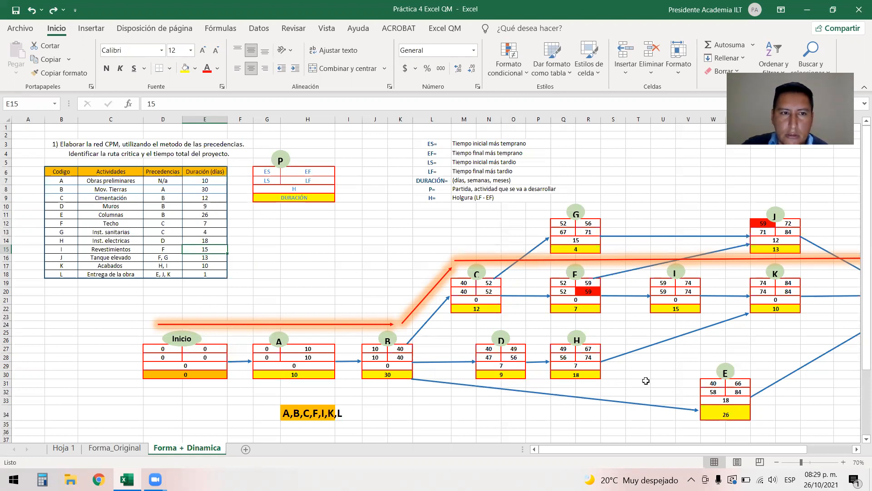
type("12")
key("Return")
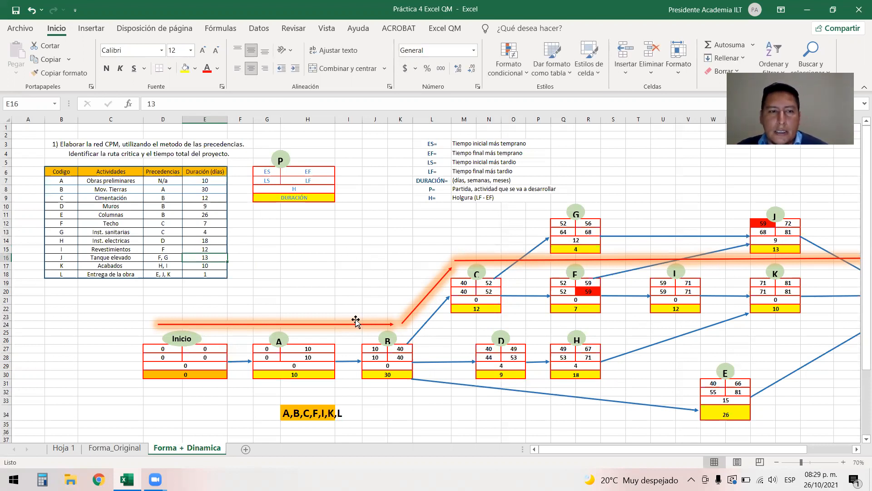
key("ctrl+z")
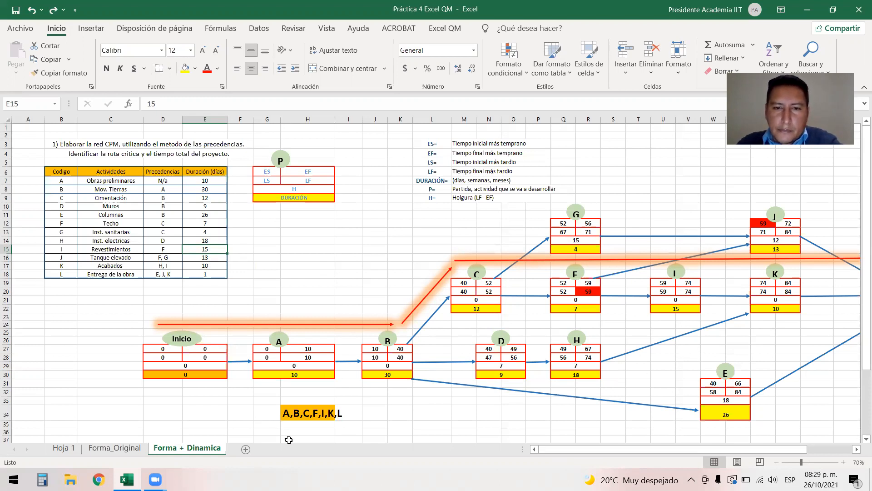
Review the critical path list in cell H34 and the formula in cell AG19 at the far end of the network.
left_click(295, 413)
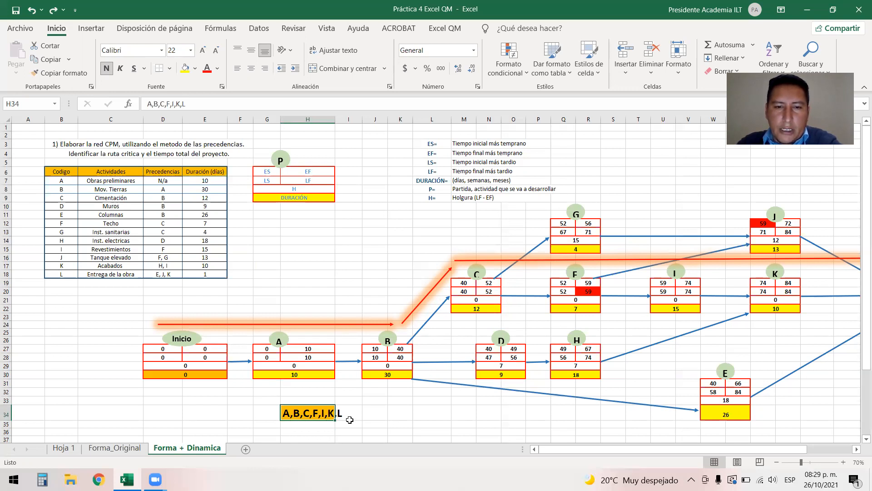
left_click_drag(675, 450, 614, 457)
left_click(779, 284)
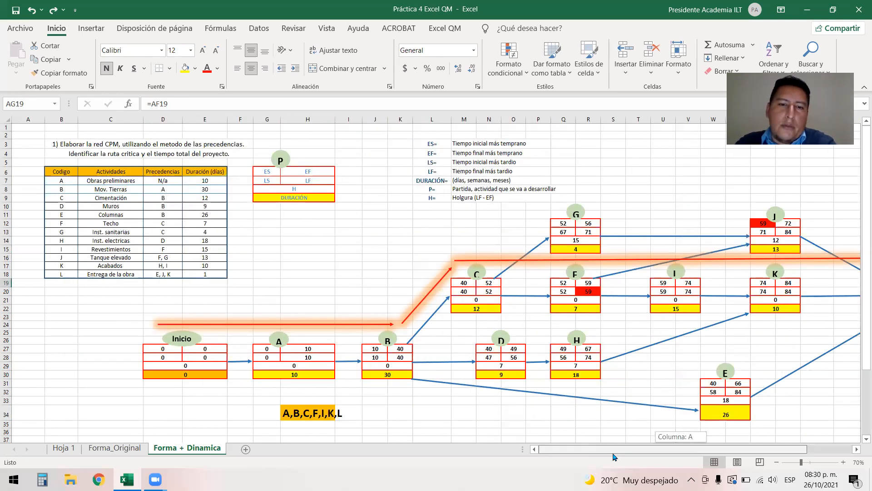
left_click_drag(614, 456, 614, 457)
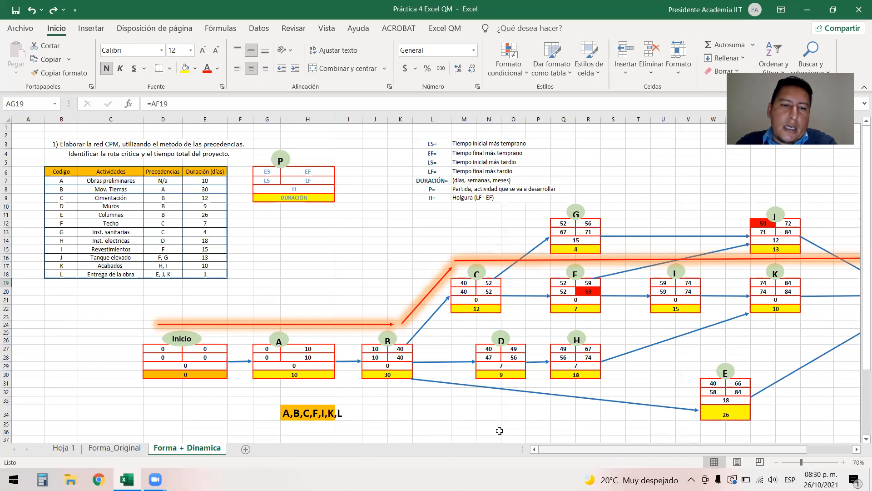
Examine the early finish (EF) formulas of nodes A and B, leaving them as they are.
double_click(314, 348)
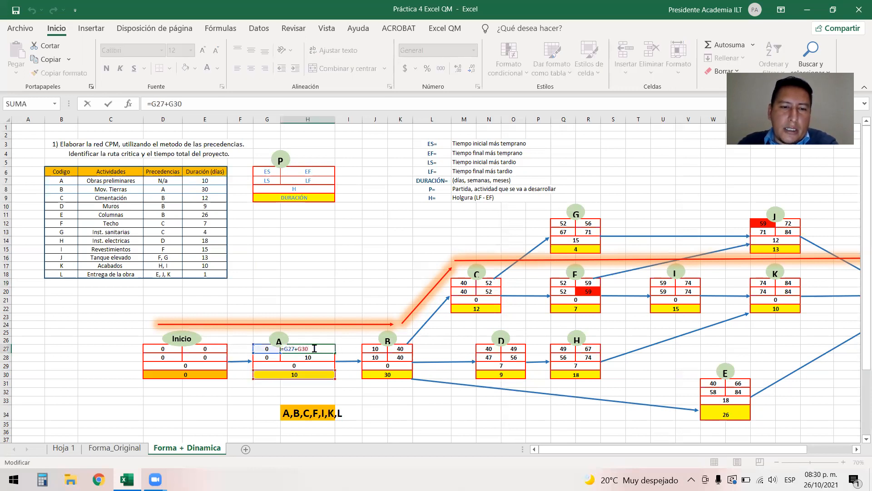
left_click(407, 347)
double_click(407, 347)
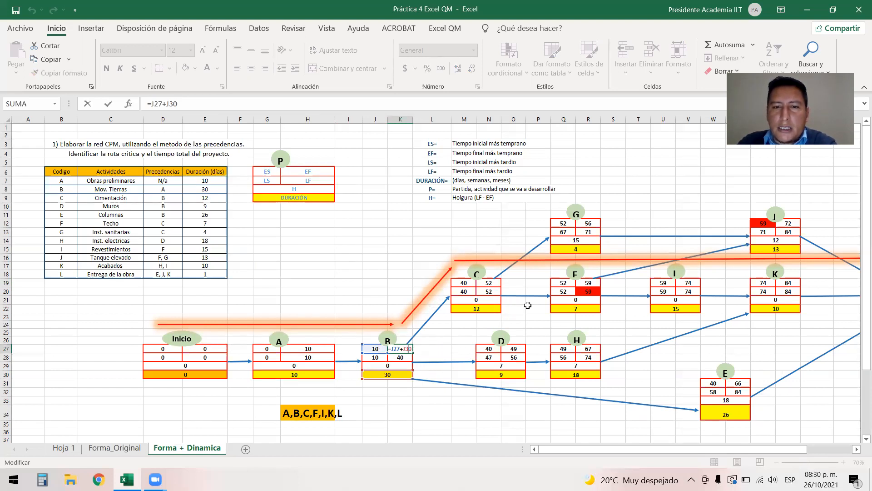
key("ctrl+Return")
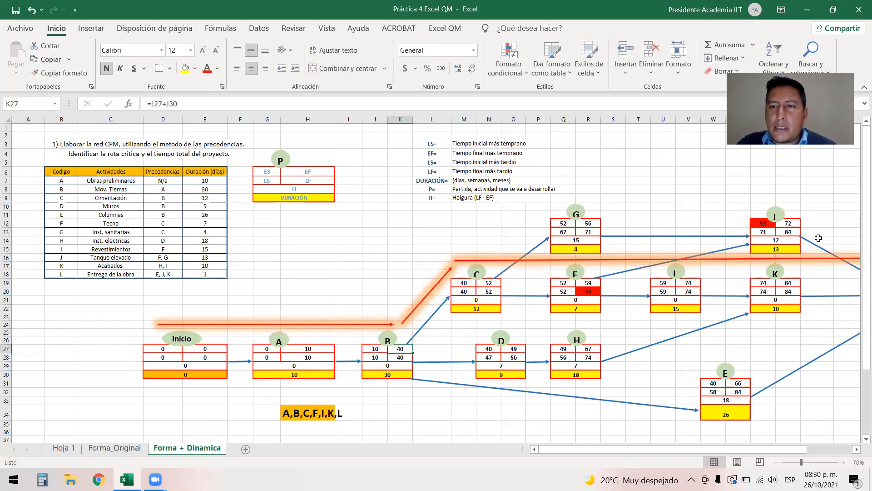
Open the early start (ES) formula of node J to examine how it uses its predecessors F and G.
left_click(761, 223)
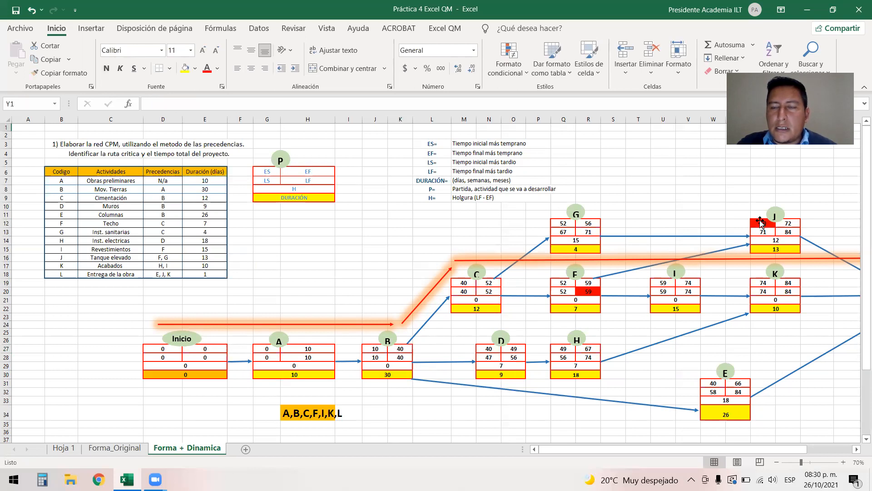
left_click(762, 223)
double_click(762, 222)
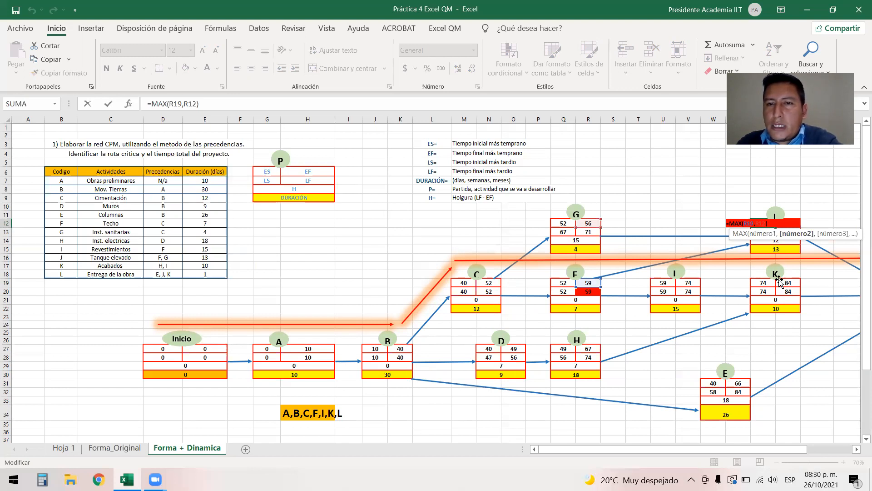
Examine the MAX formula in node J's early start and the MIN formula in node F's late finish, leaving both as they are.
left_click_drag(727, 220, 768, 223)
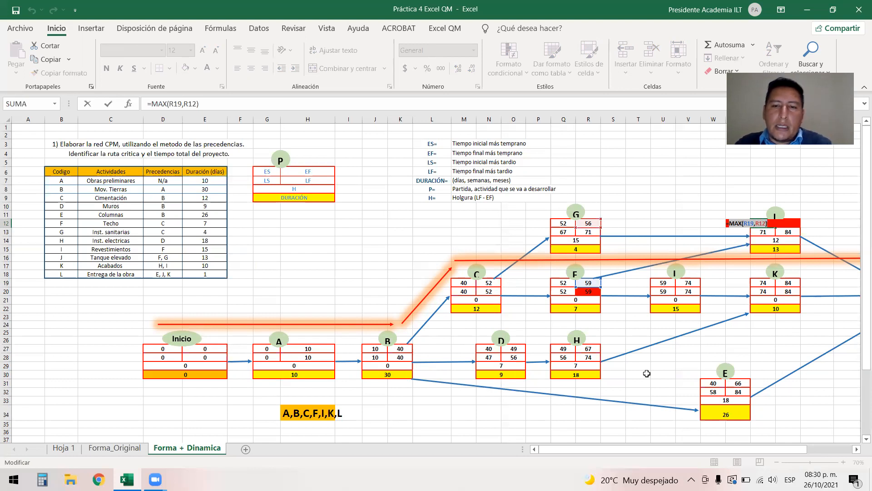
key("Escape")
left_click(587, 292)
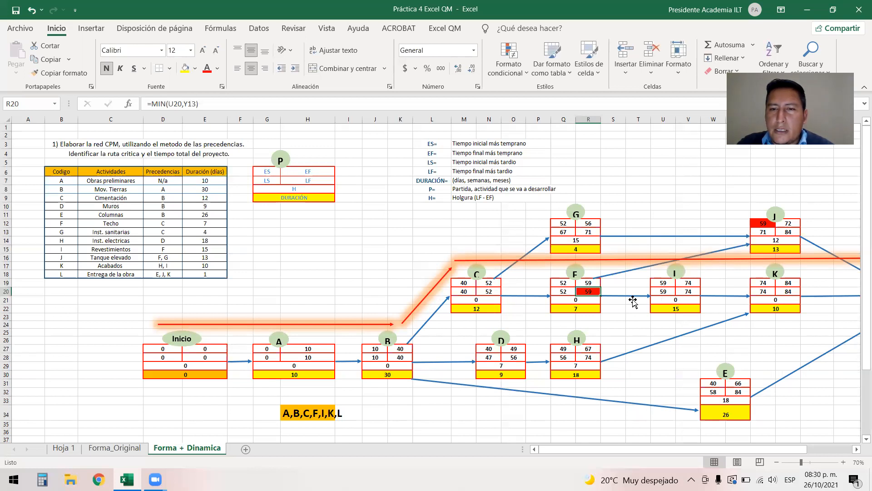
double_click(583, 291)
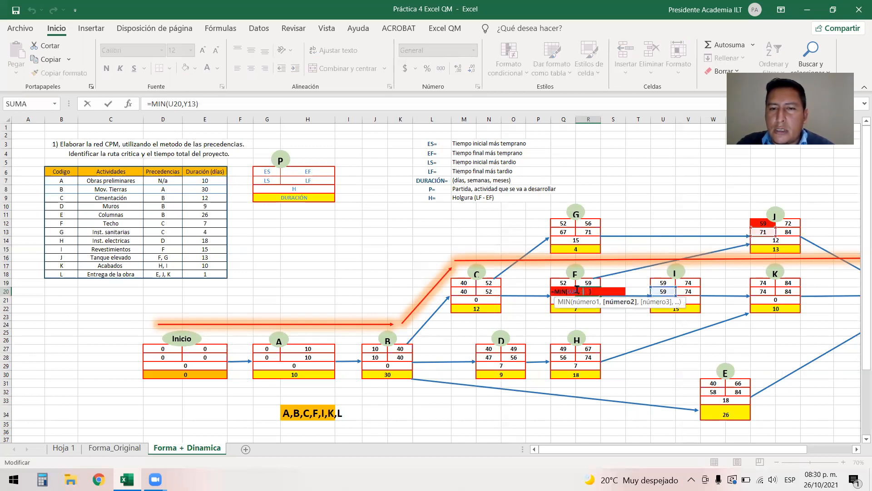
left_click_drag(554, 290, 591, 293)
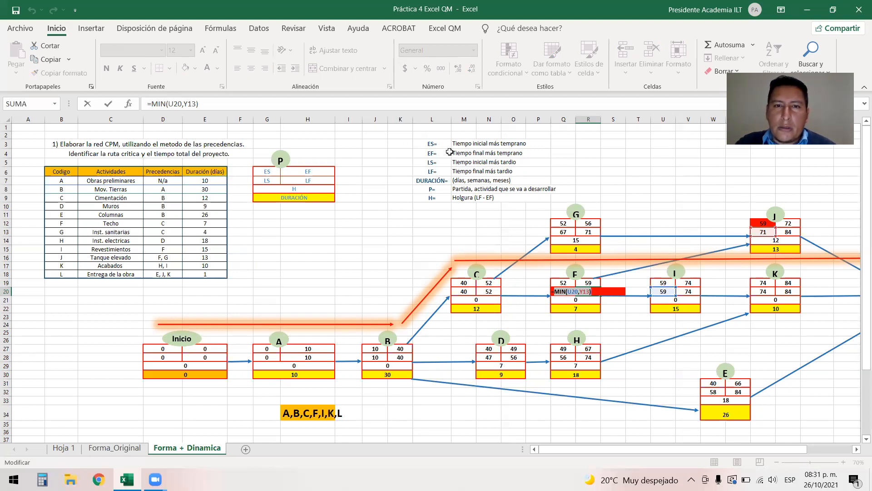
key("Return")
Review the legend of abbreviations from ES to H and look over the network through to node FIN.
left_click(436, 144)
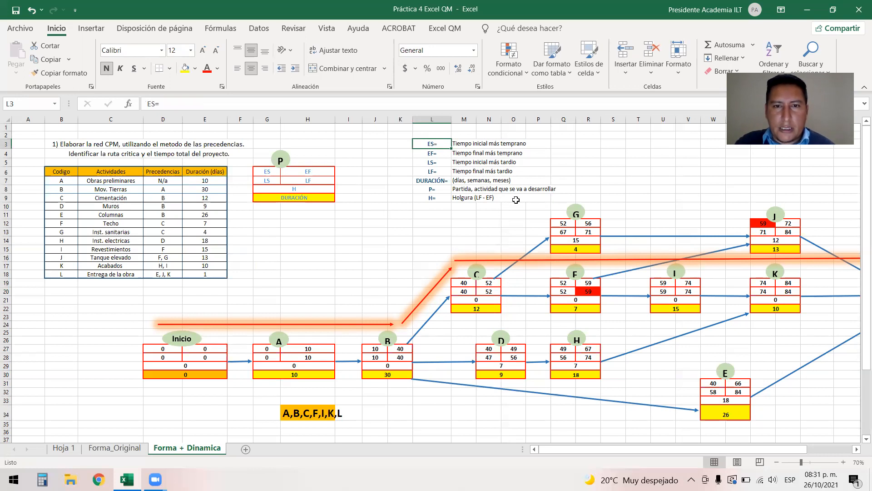
key("ctrl+a")
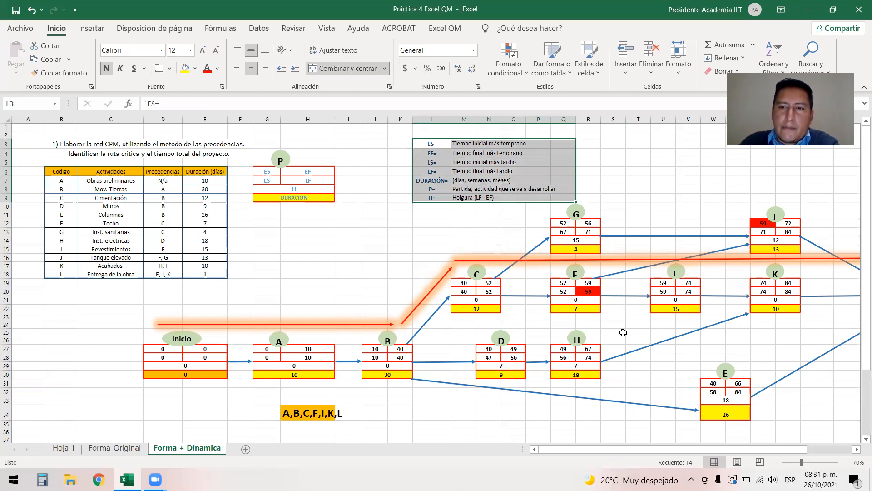
left_click_drag(674, 449, 704, 449)
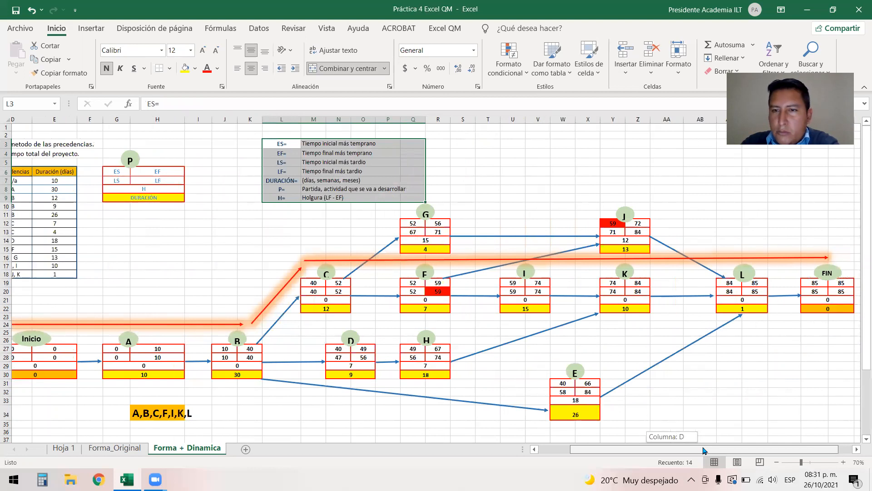
left_click_drag(704, 450, 652, 451)
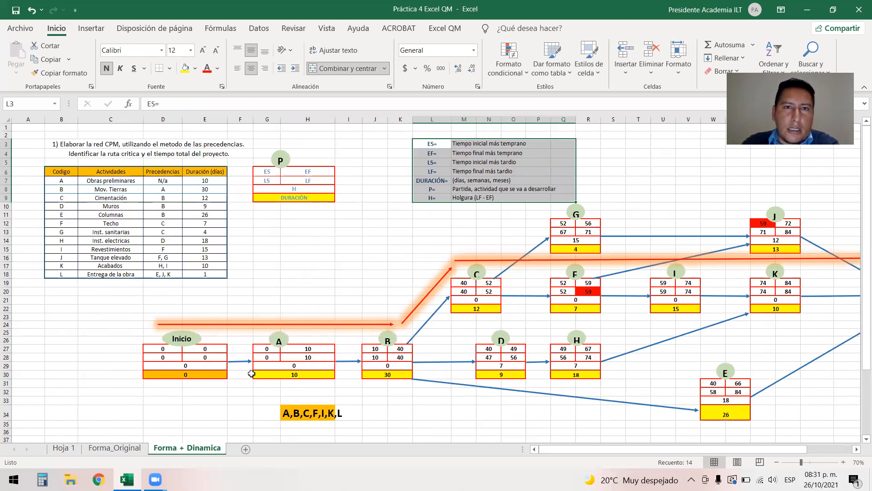
Show the Excel QM tools and go through the activity codes A to L in the activity table.
left_click(444, 28)
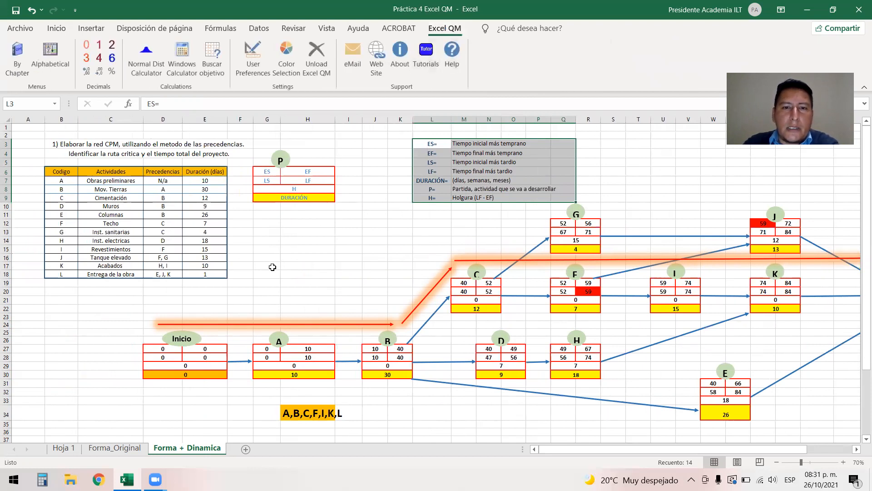
left_click(63, 118)
left_click(61, 180)
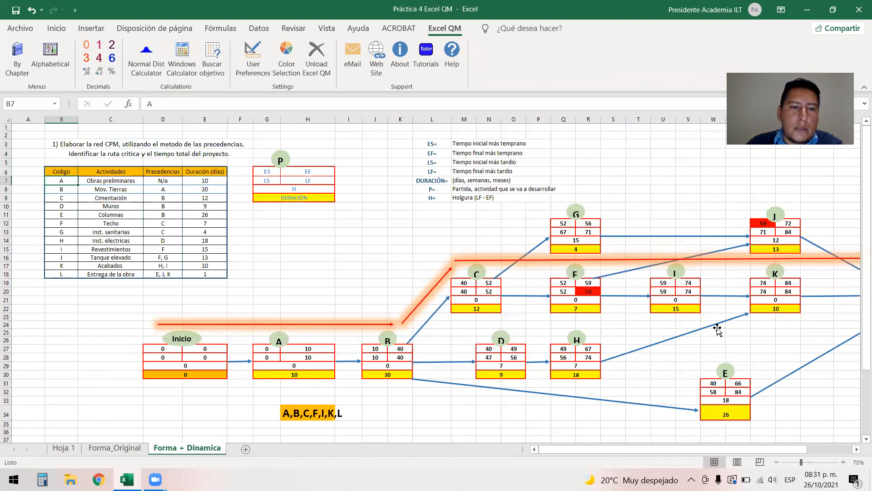
key("Down")
key("Down")
key("Down")
key("Down")
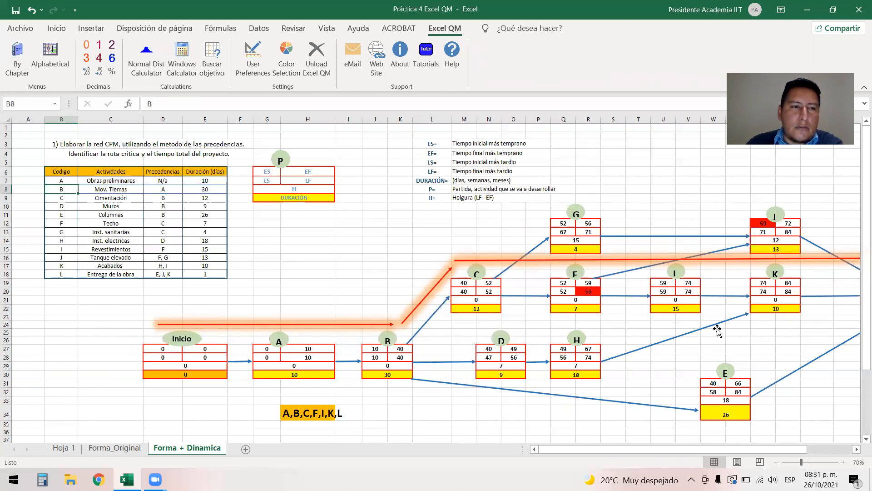
key("Down")
key("Down")
key("Down")
key("Down")
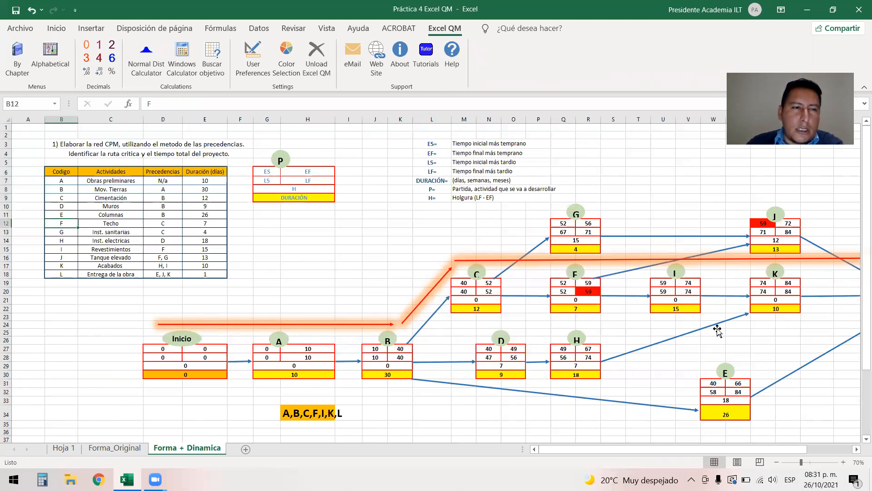
key("Down")
key("Down")
key("Down")
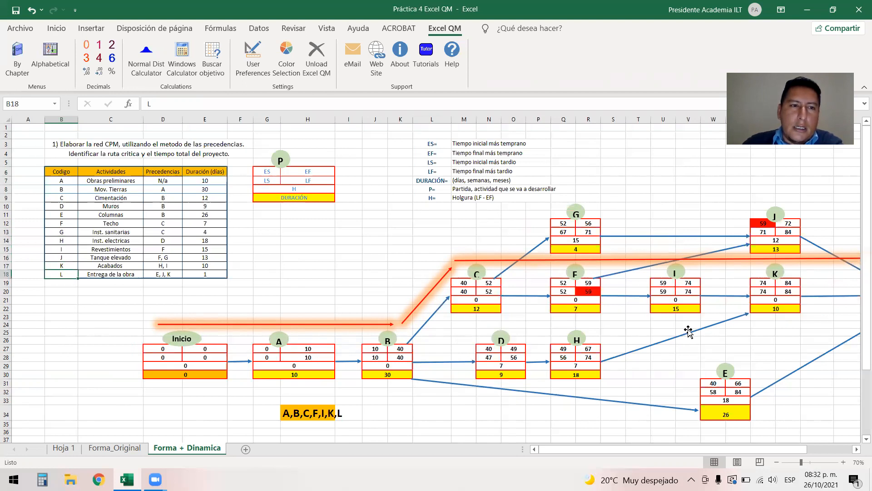
Check the Precedencias entries of activities L, J and A to compare how many predecessors each has.
left_click(173, 273)
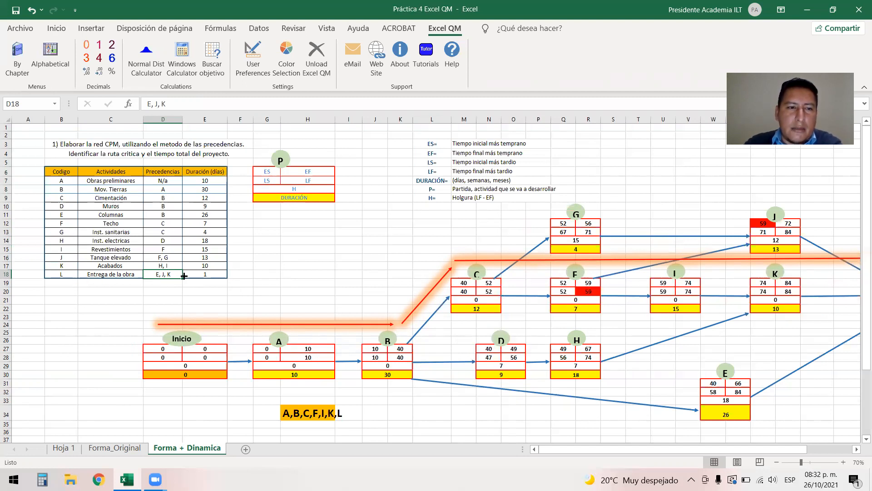
left_click(173, 260)
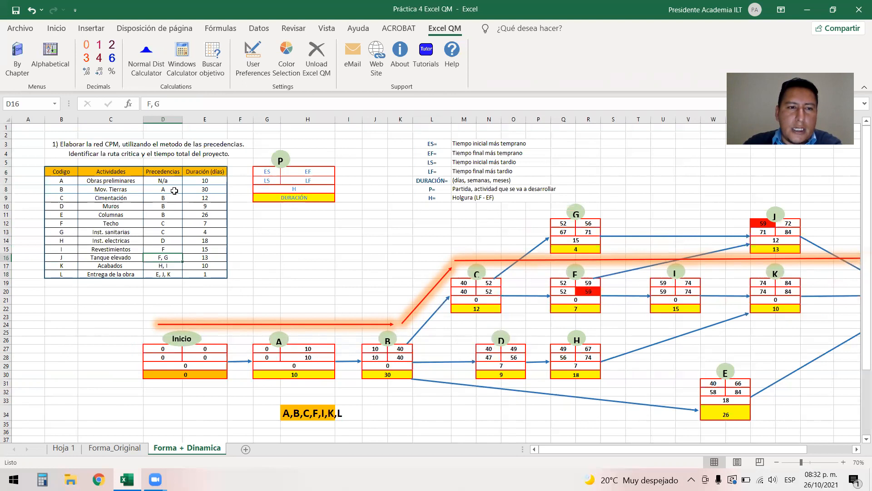
left_click(169, 179)
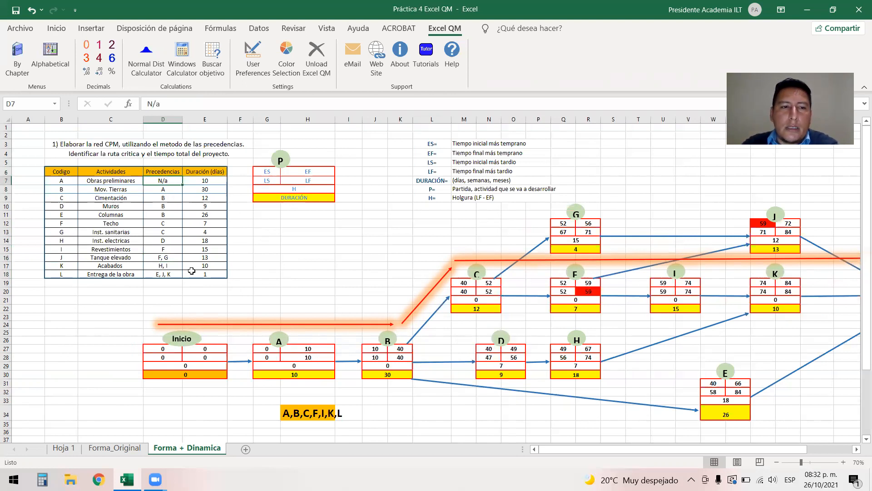
left_click(173, 274)
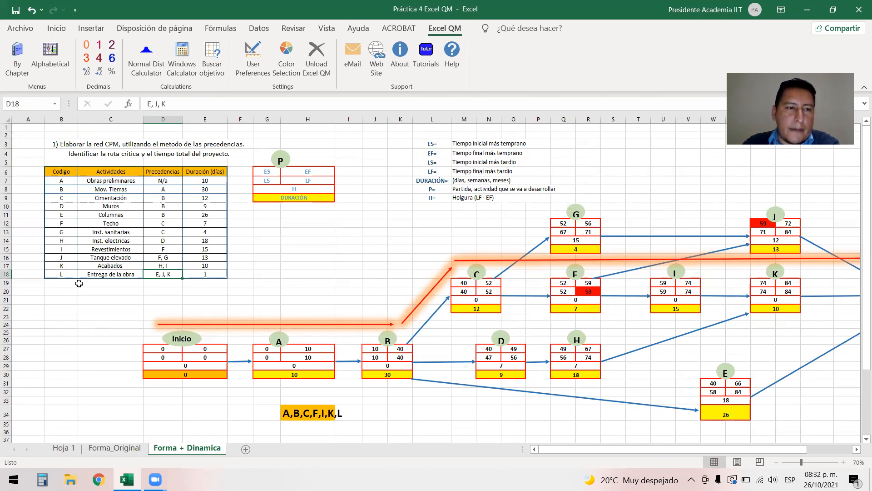
Go through the activity codes once more from C down to L to review the number of activities.
left_click(69, 200)
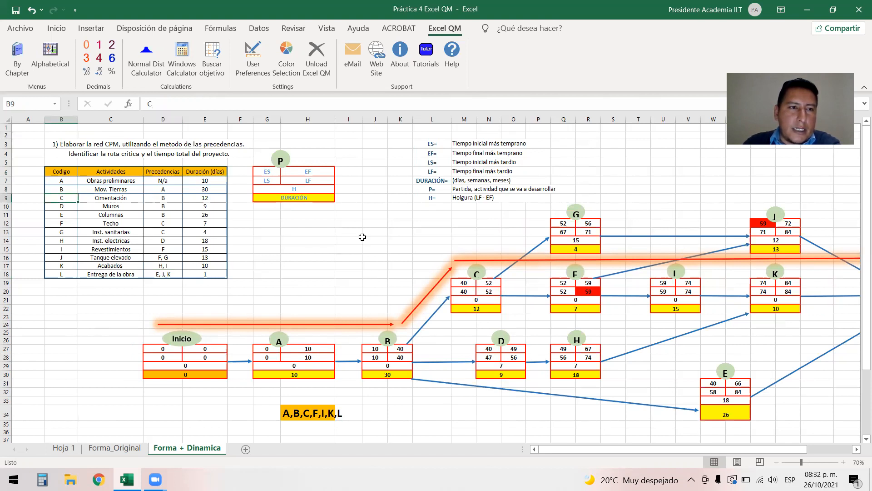
key("Down")
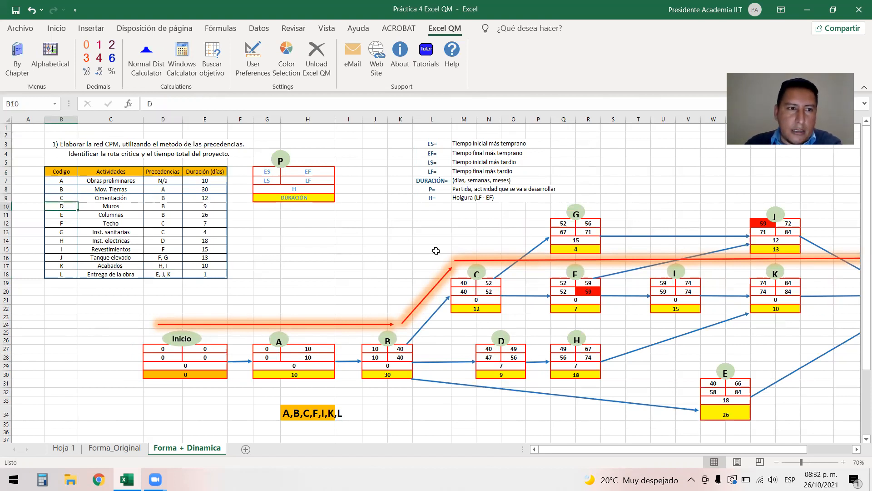
key("Down")
key("Down")
key("Down")
key("Down")
key("Down")
key("Down")
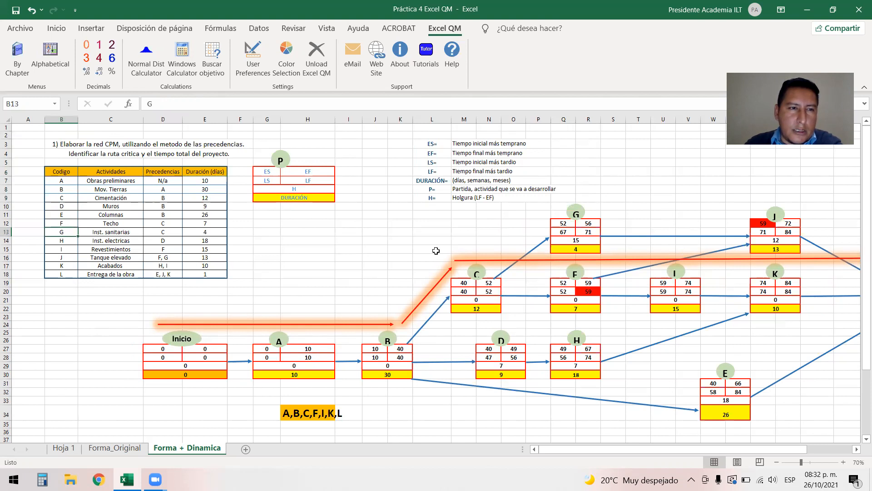
key("Down")
key("Down")
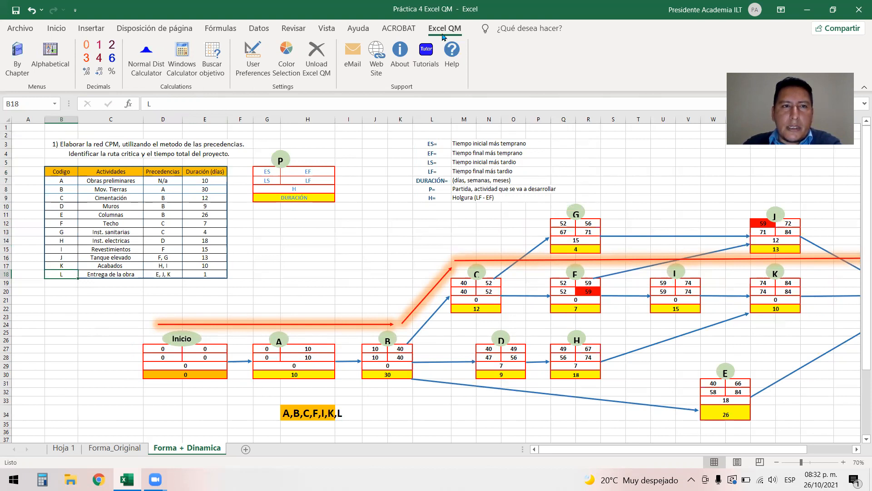
Start an Excel QM Project Management model of type Predecessor List (Activity on Node) and title it "Forma Excel QM".
left_click(51, 74)
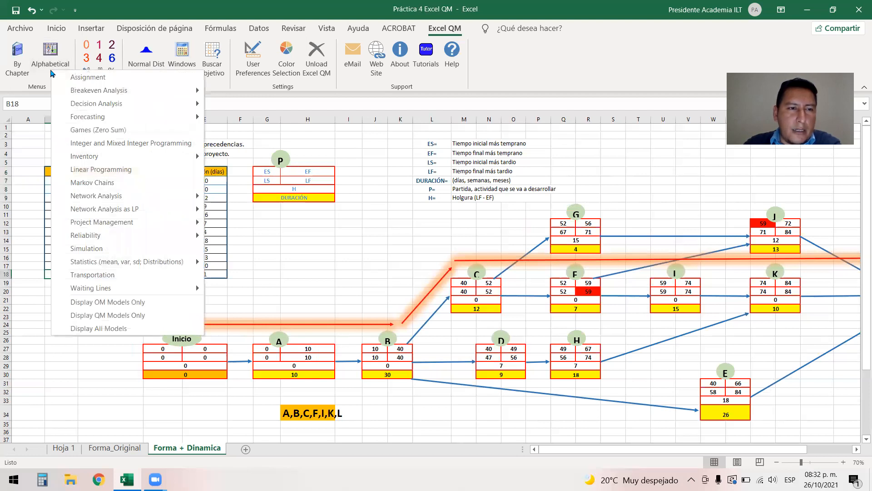
mouse_move(155, 226)
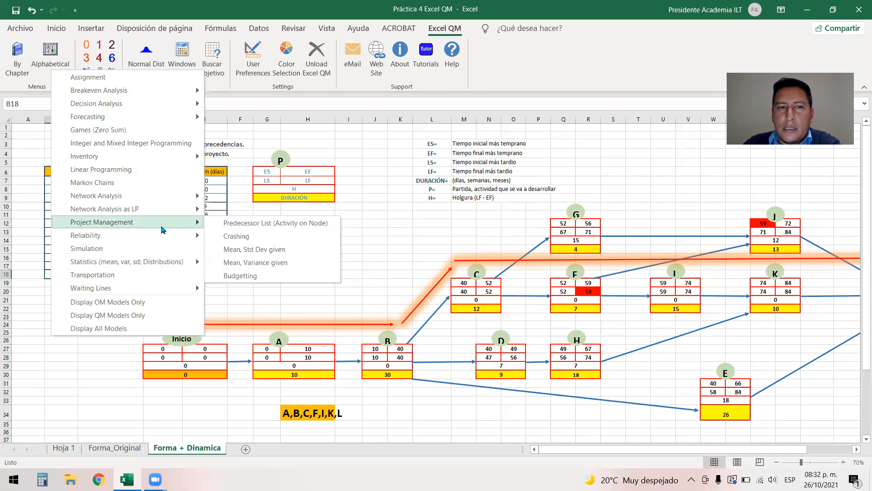
left_click(249, 224)
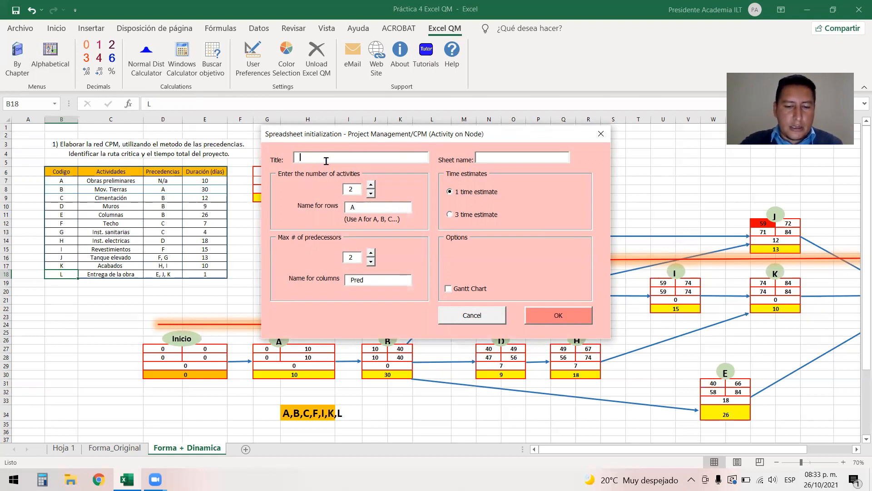
type("For")
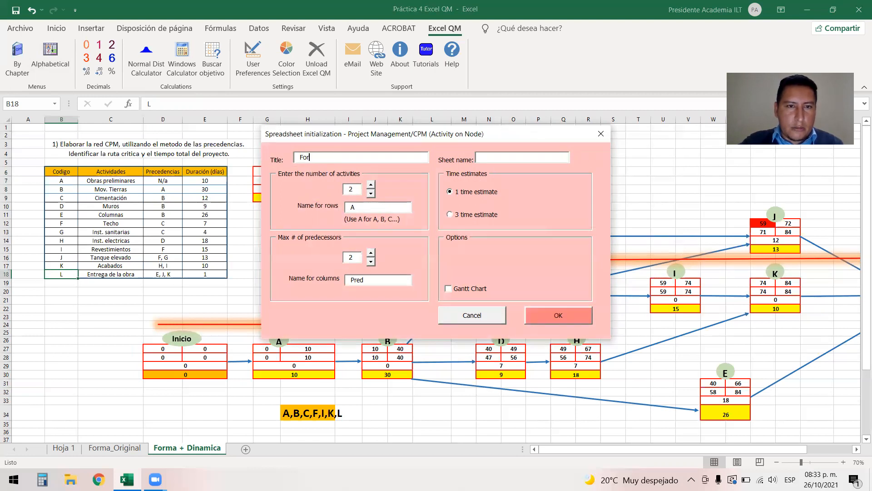
type("ma con")
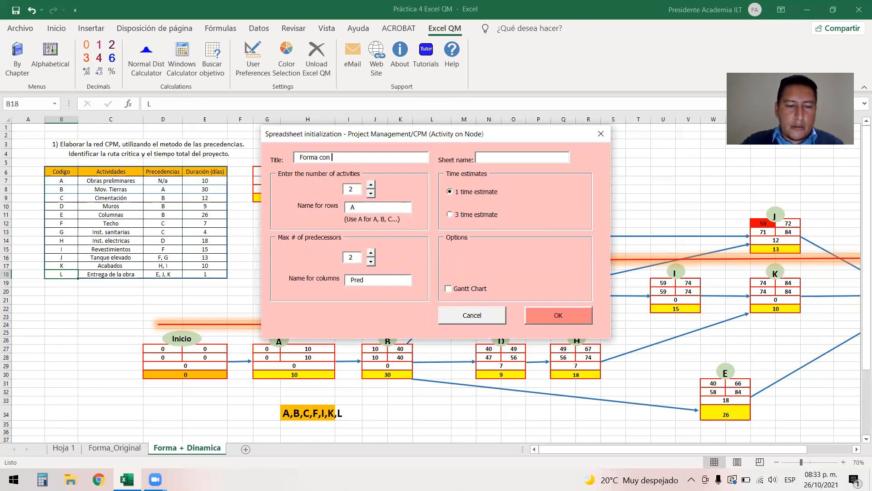
key("BackSpace")
key("BackSpace")
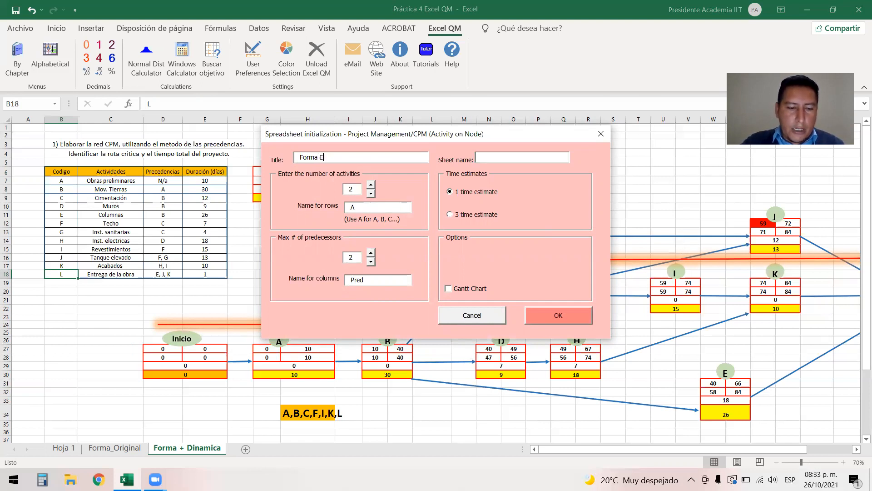
type("Excel QM")
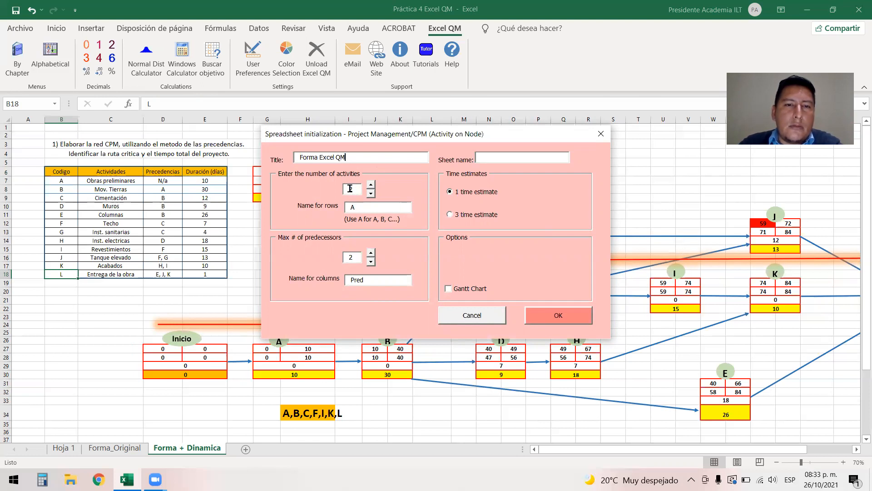
Set 12 activities, a maximum of 3 predecessors and the column name "Precedencia", and generate the model sheet.
left_click(345, 190)
type("12")
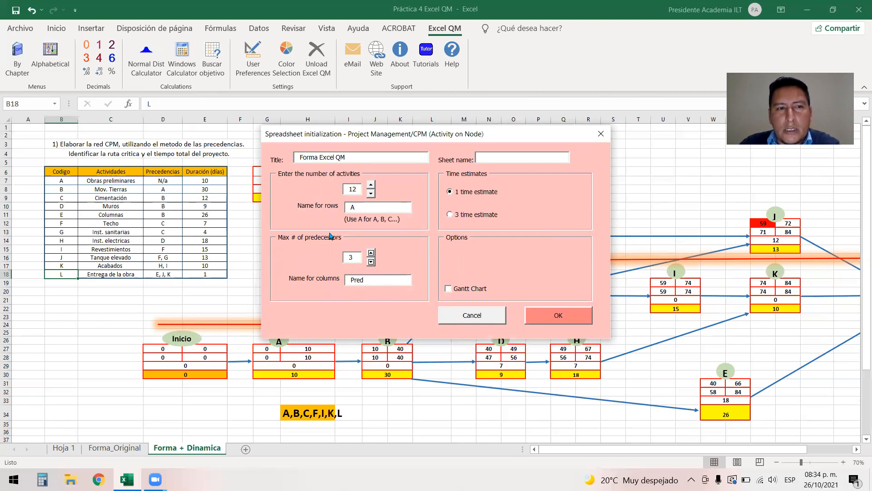
left_click(371, 280)
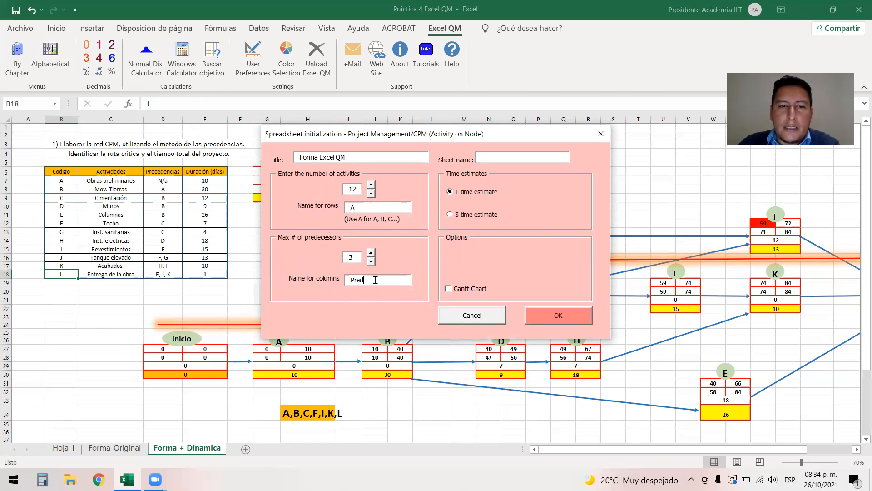
key("BackSpace")
type("c")
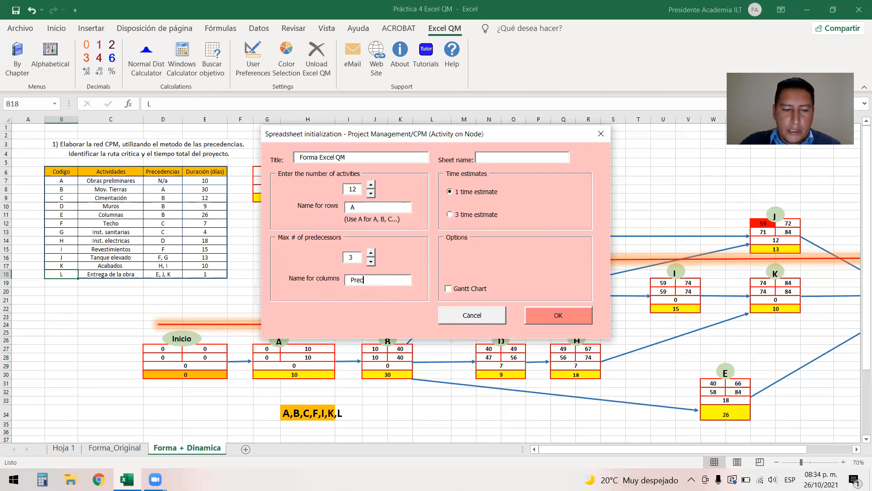
type("edencia")
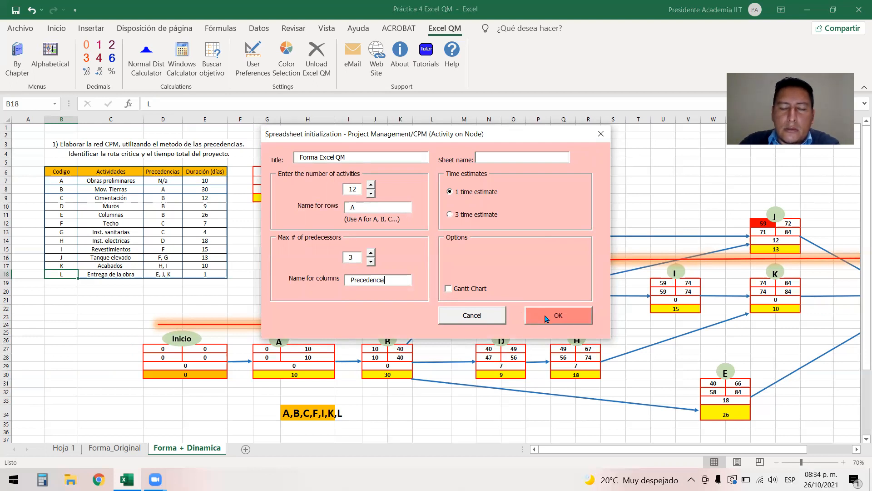
left_click(547, 318)
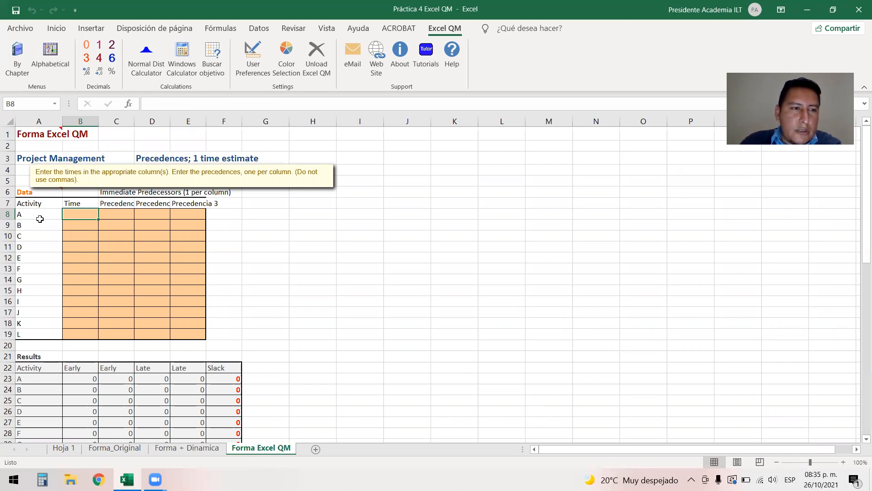
Copy the Duración (días) values of activities A to L from the Forma + Dinamica sheet.
left_click(80, 202)
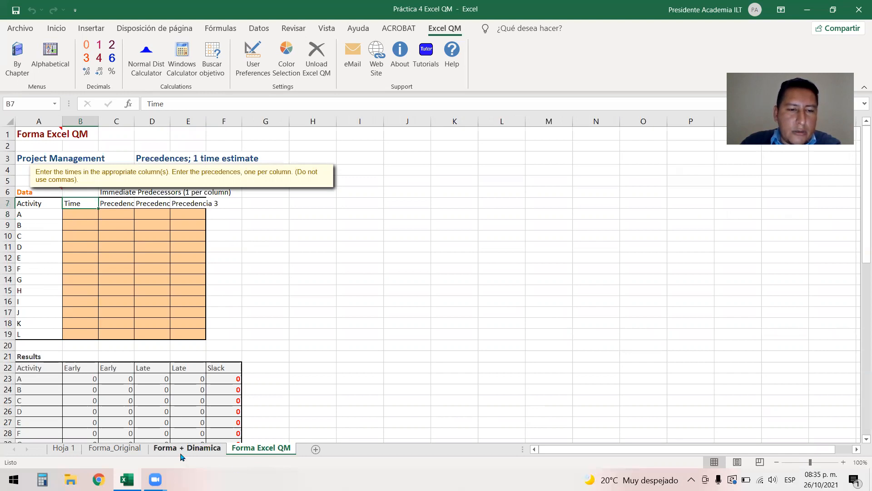
left_click(187, 447)
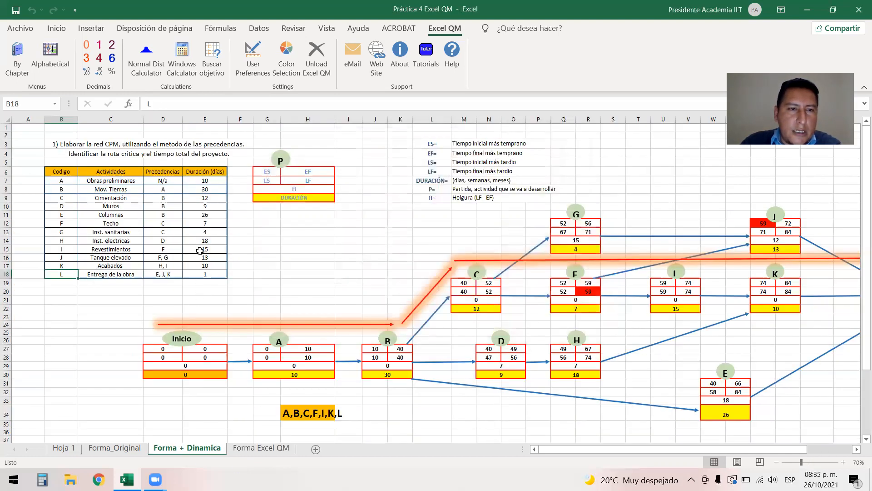
left_click(200, 181)
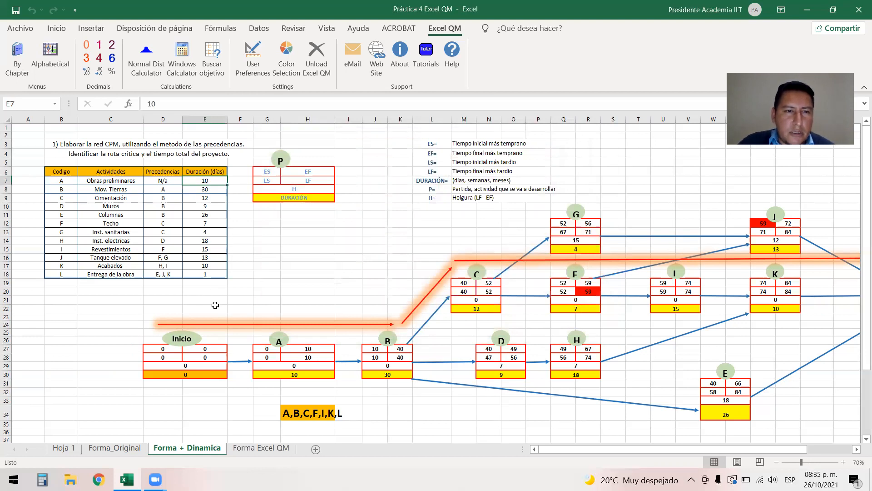
left_click(209, 275, "shift")
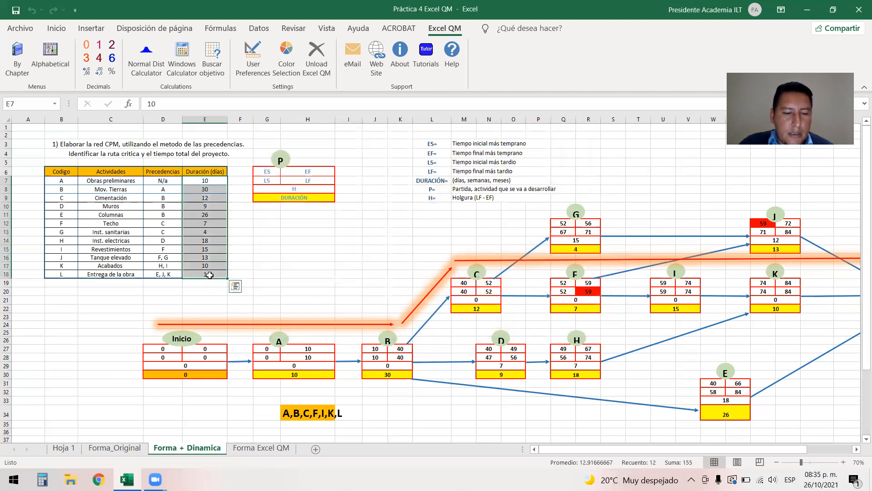
key("ctrl+c")
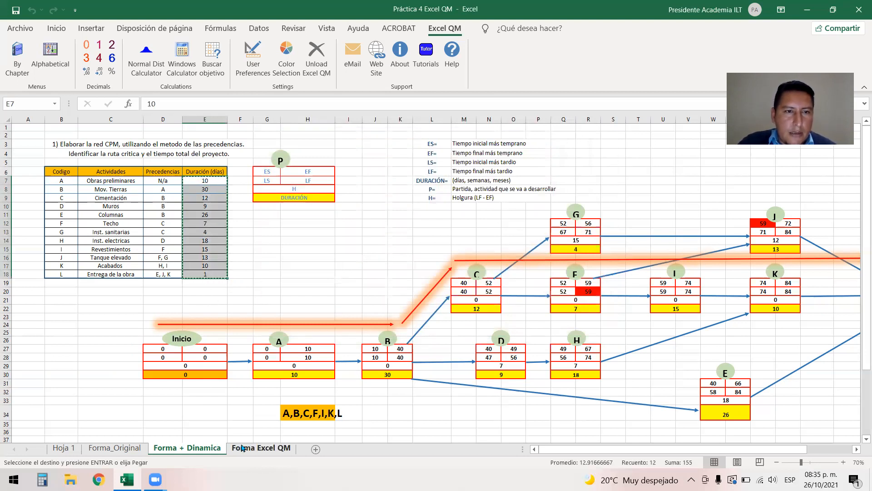
Paste the durations as values only into the Time column of Forma Excel QM, starting at activity A, and widen the Precedencia 1 and 2 columns.
left_click(238, 448)
left_click(79, 212)
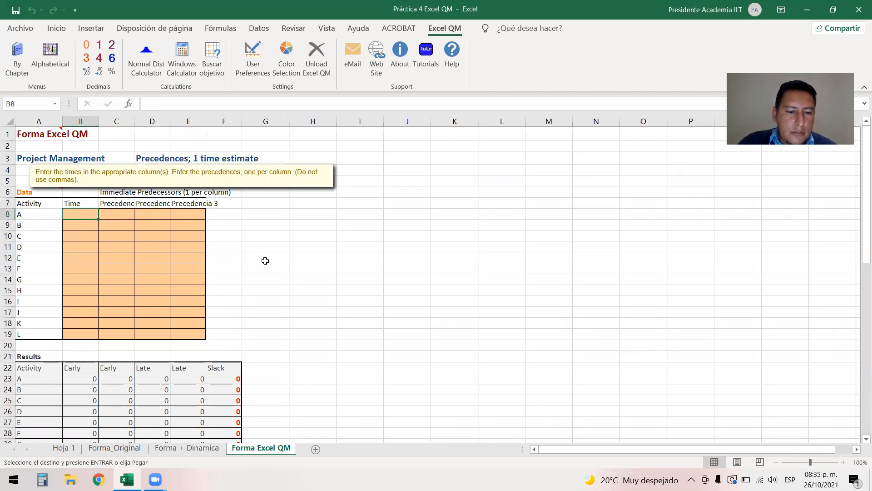
key("ctrl+v")
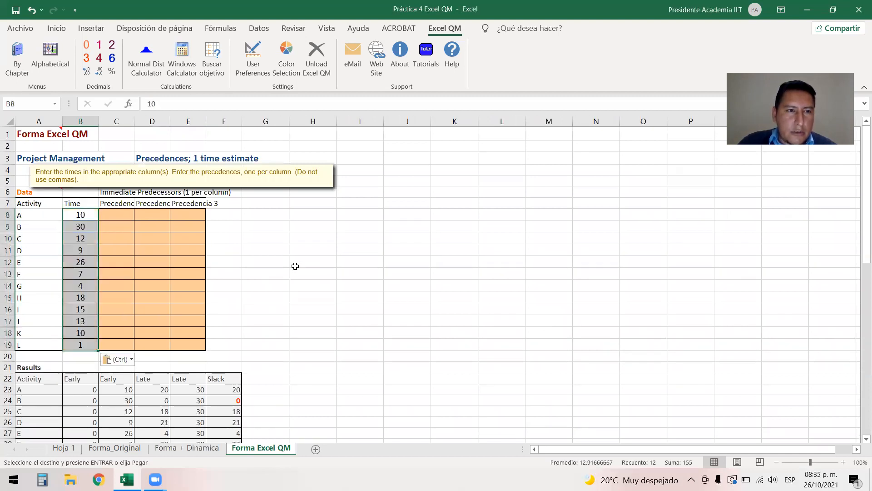
left_click(124, 360)
left_click(110, 308)
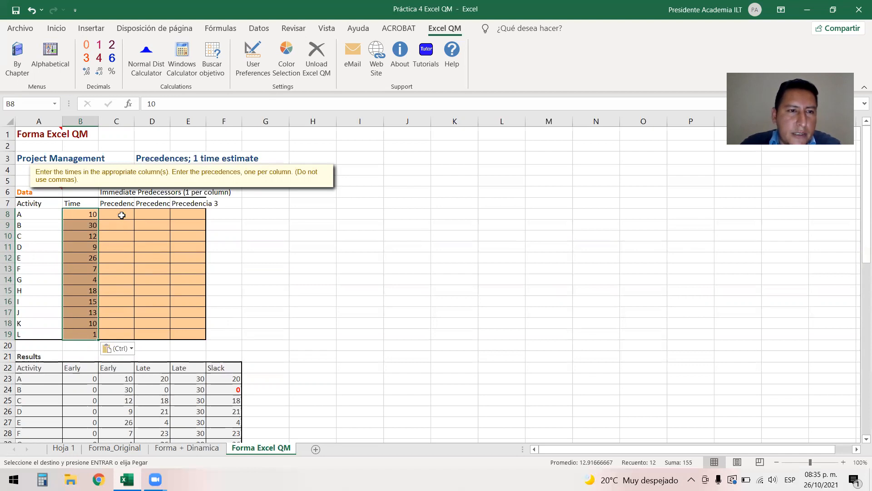
left_click_drag(137, 122, 203, 121)
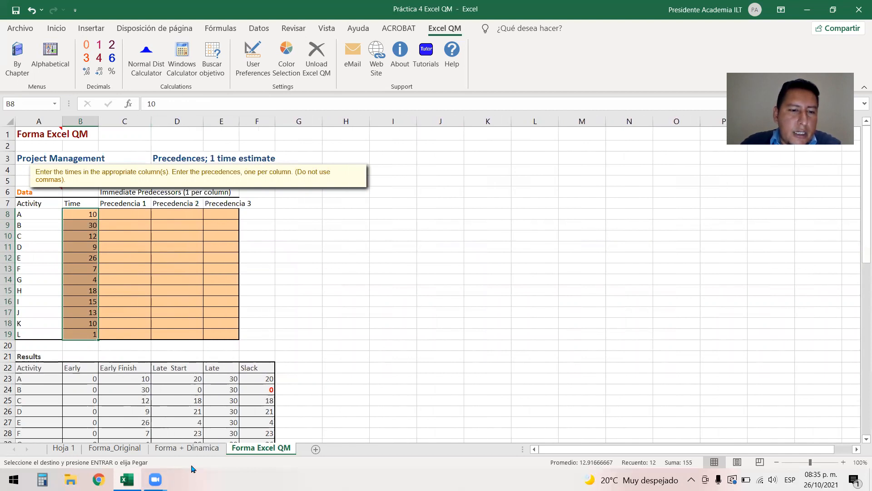
Copy the Precedencias entries of activities B to L from the Forma + Dinamica sheet.
left_click(192, 452)
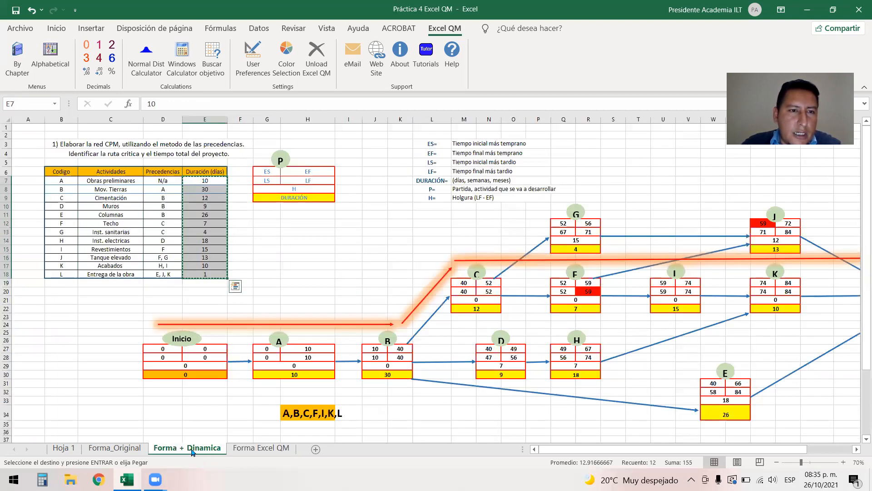
left_click(165, 191)
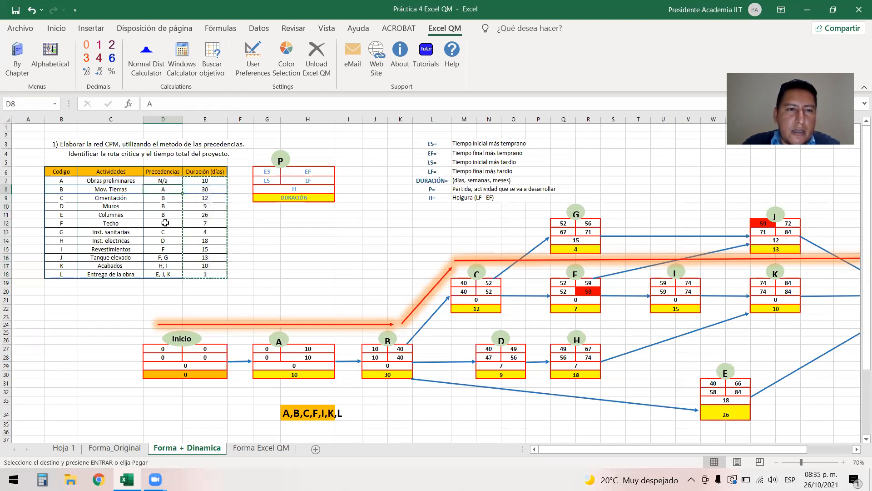
left_click(173, 274, "shift")
key("ctrl+c")
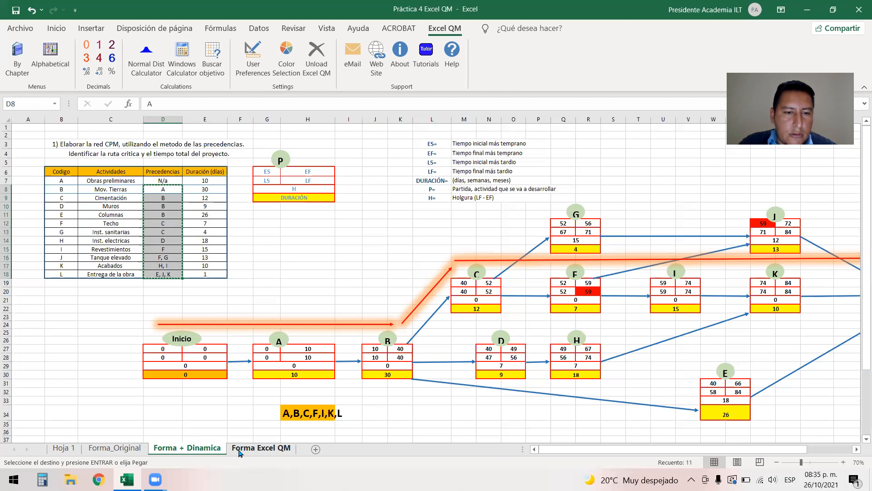
Paste the copied predecessors as values only into the Precedencia 1 column of Forma Excel QM, starting at activity B.
left_click(261, 448)
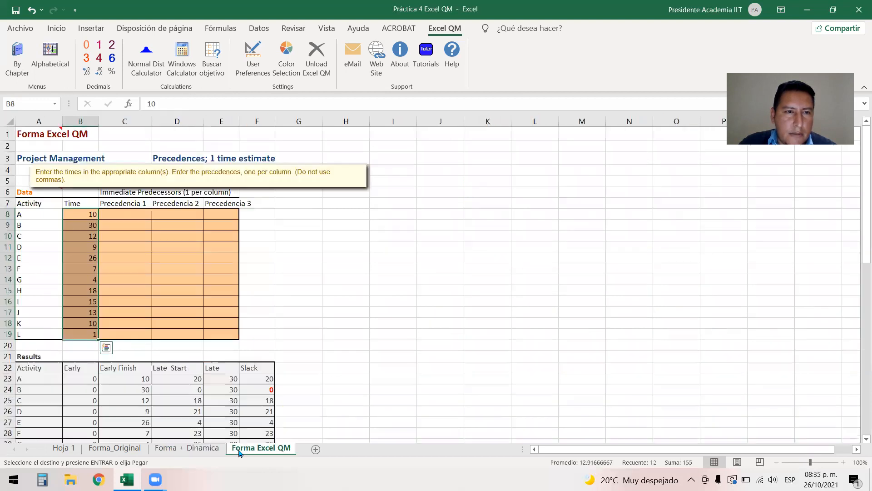
left_click(125, 226)
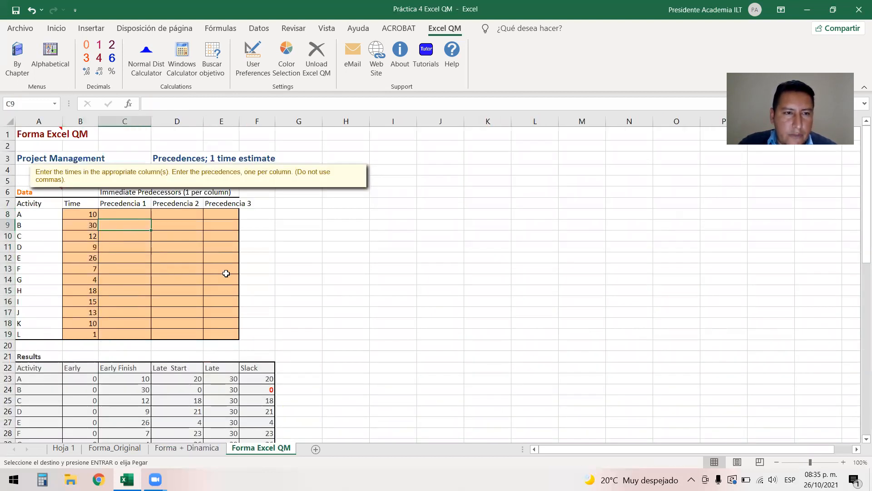
key("ctrl+v")
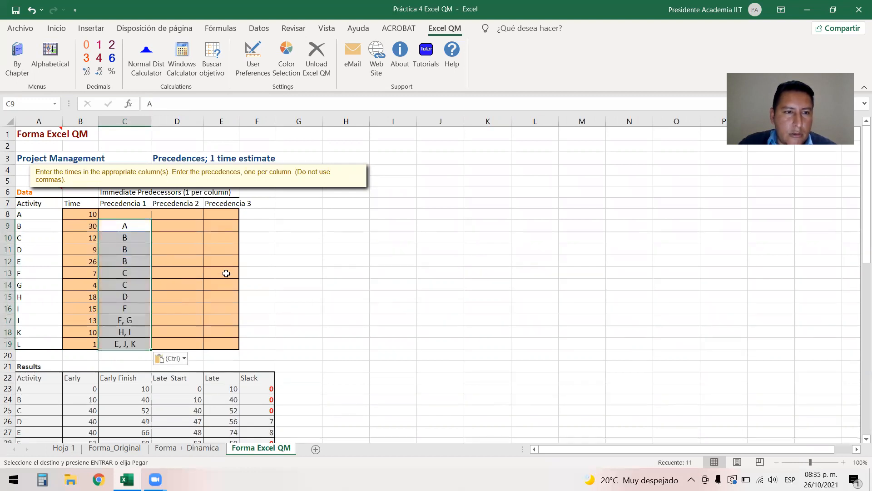
left_click(180, 360)
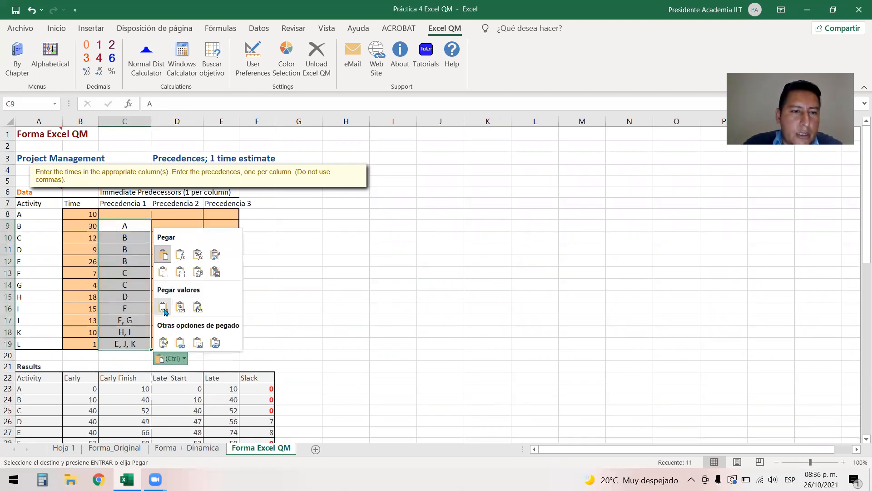
left_click(164, 309)
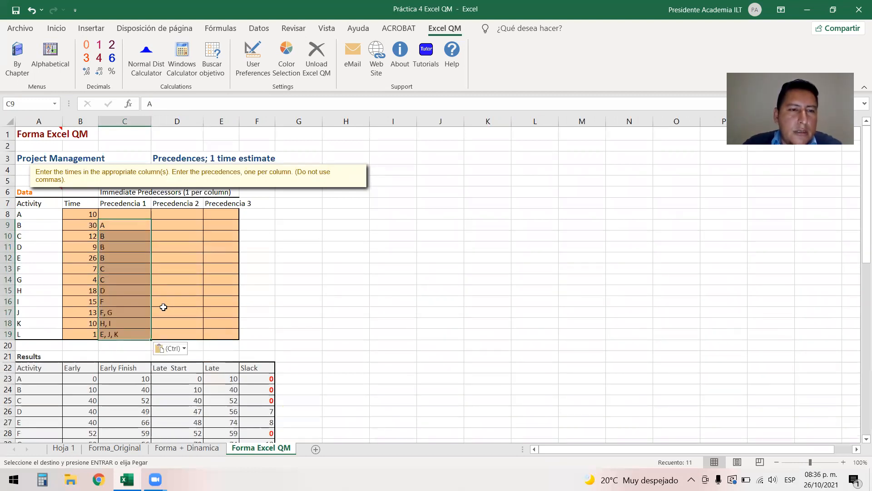
Split activity J's predecessors, leaving F in Precedencia 1 and entering G in Precedencia 2.
left_click(169, 224)
left_click(129, 214)
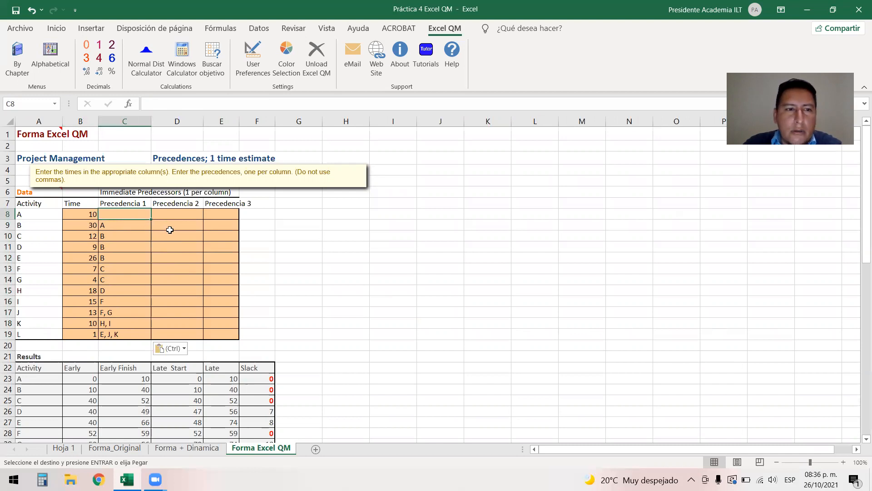
left_click(169, 227)
left_click(176, 313)
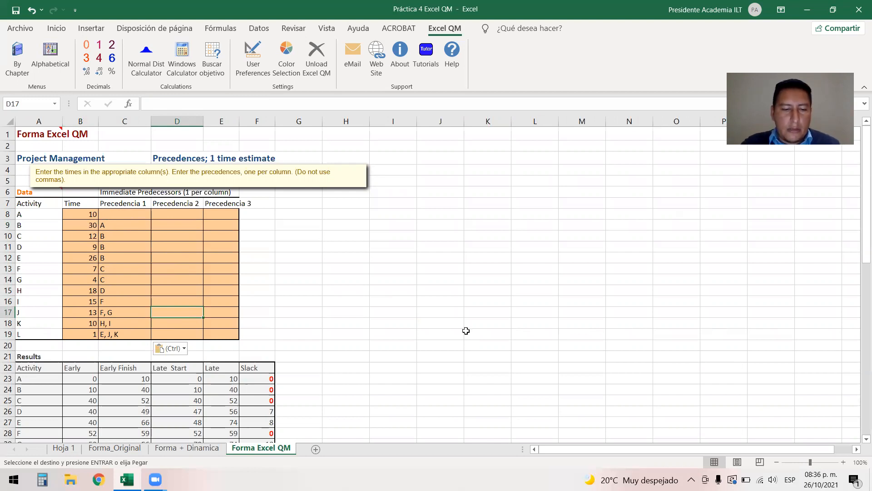
type("G")
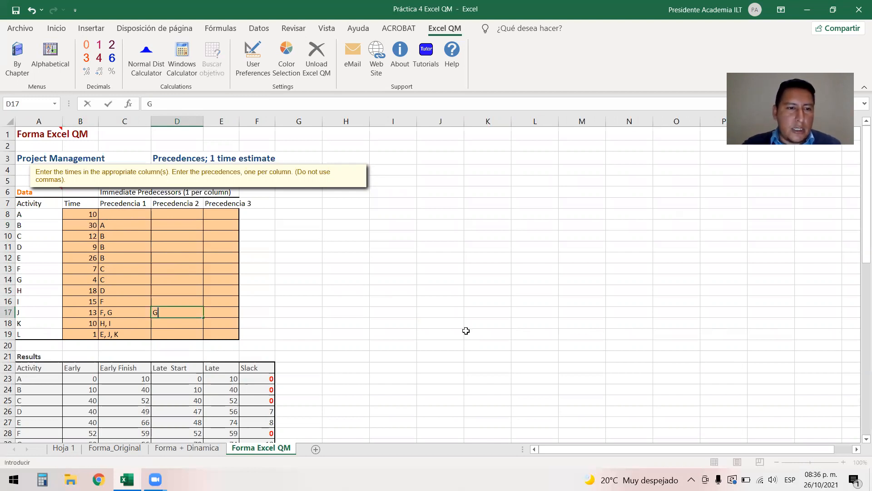
left_click(128, 311)
double_click(128, 311)
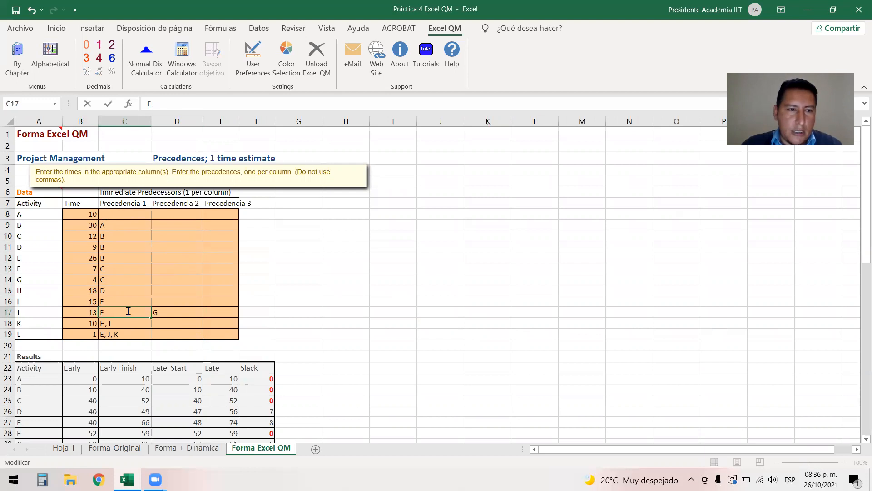
left_click(221, 299)
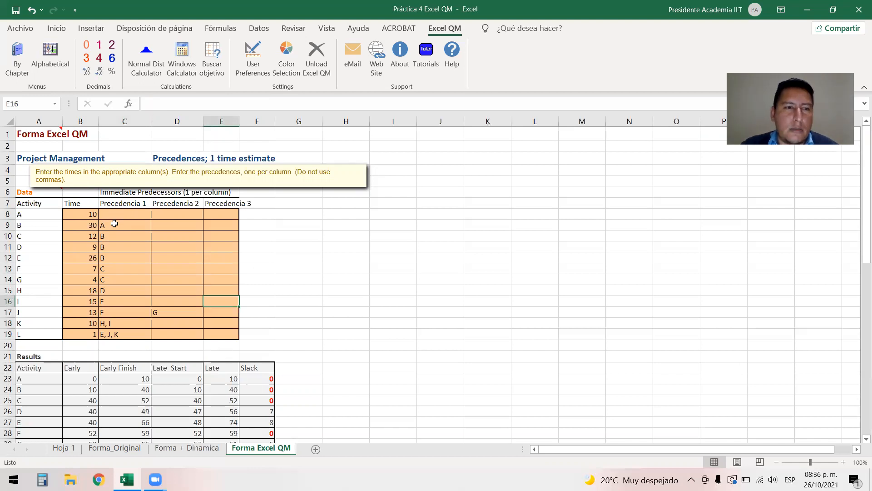
left_click(124, 120)
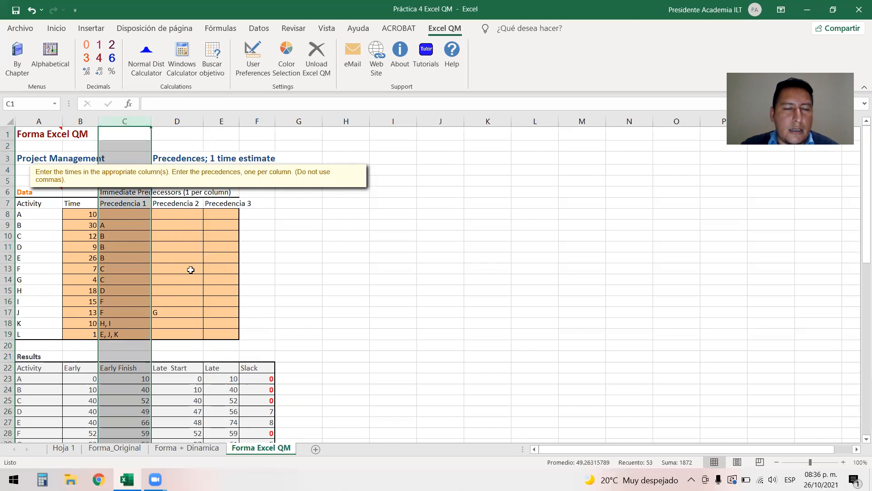
left_click(173, 313)
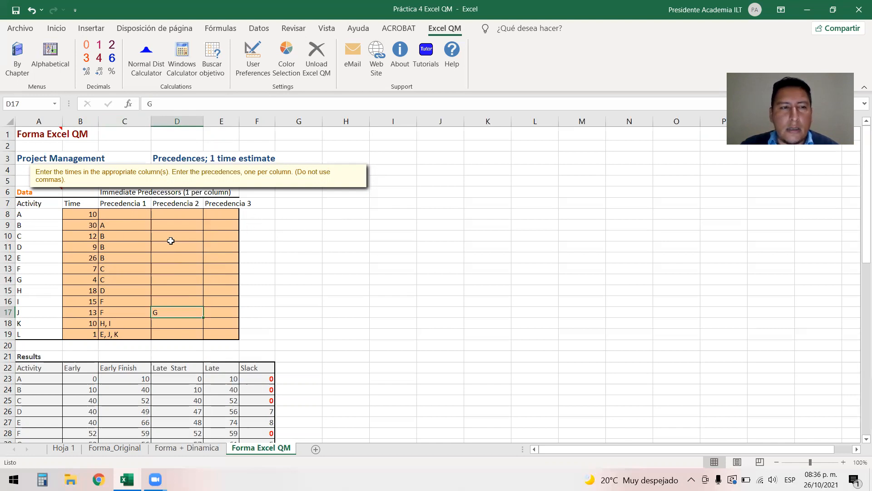
Enter I as Precedencia 2 of activity K, and J and K as Precedencia 2 and 3 of activity L.
left_click(126, 323)
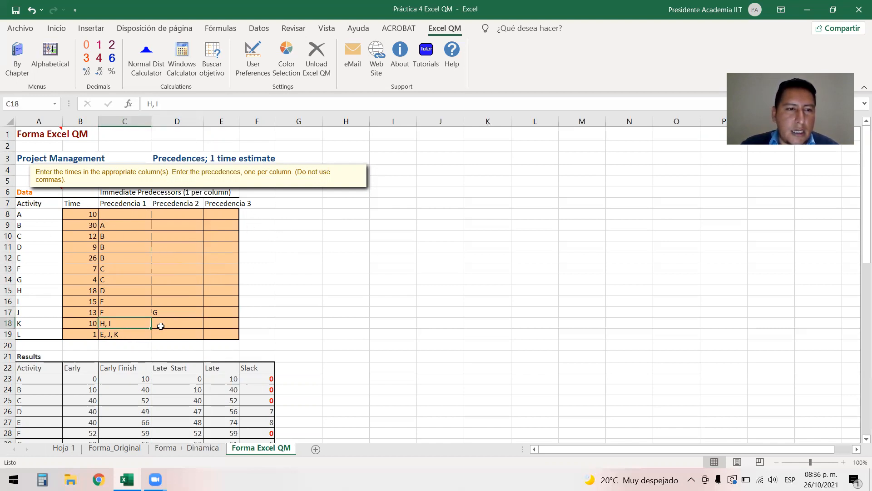
left_click(183, 326)
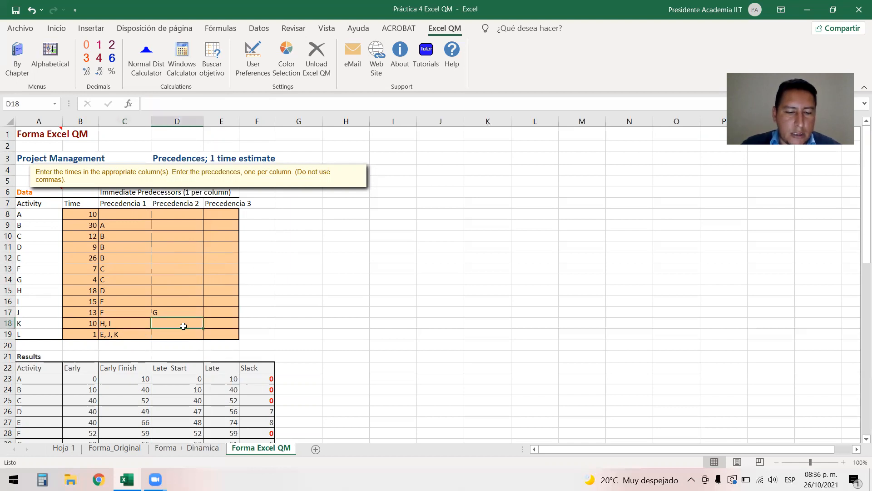
type("I")
left_click(167, 336)
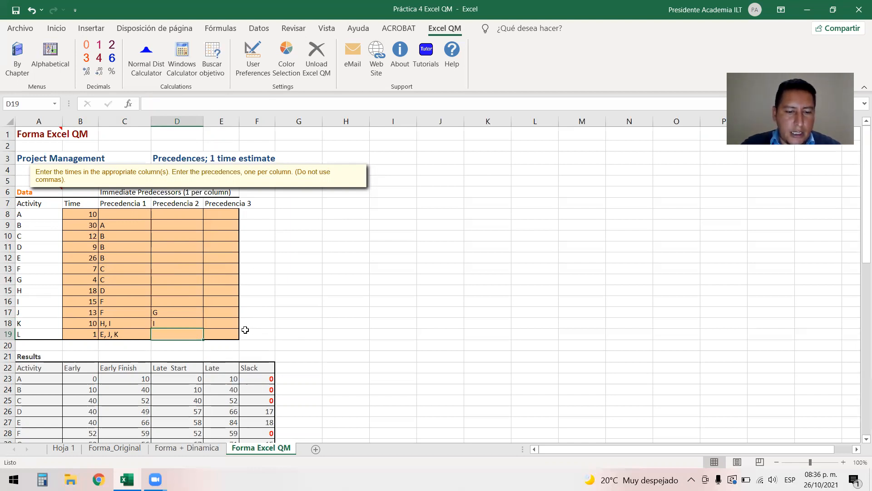
type("J")
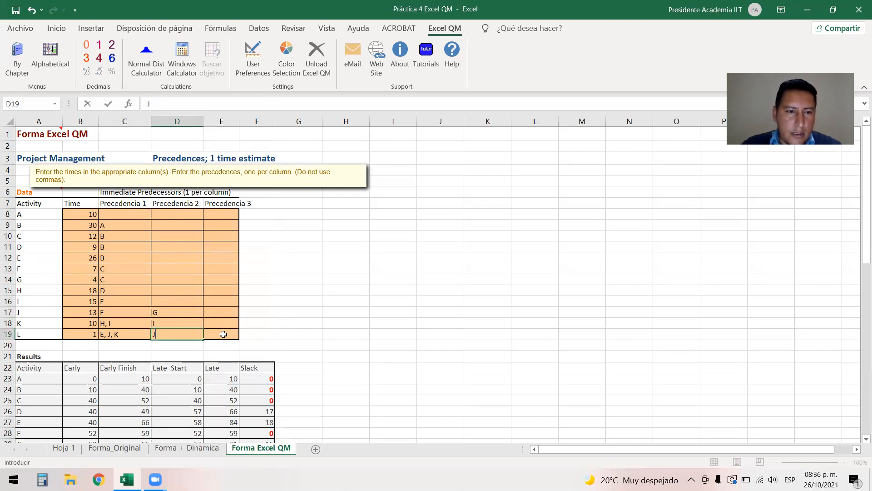
left_click(224, 334)
type("K")
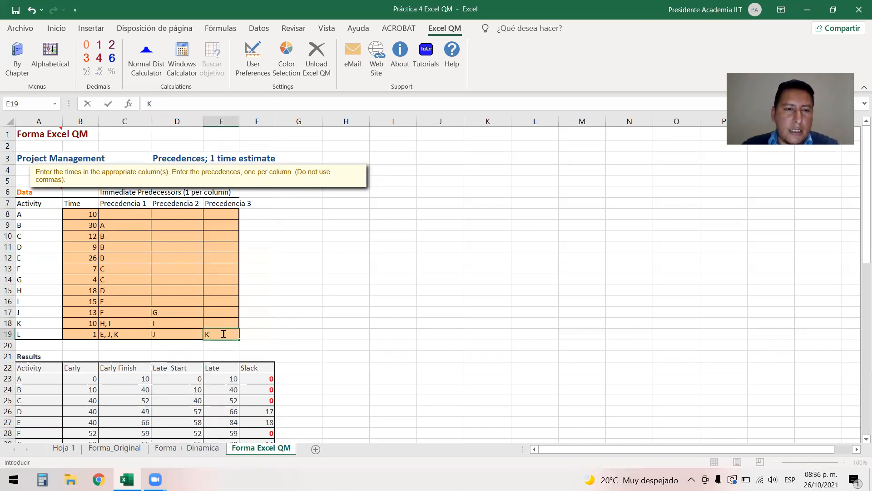
left_click(220, 121)
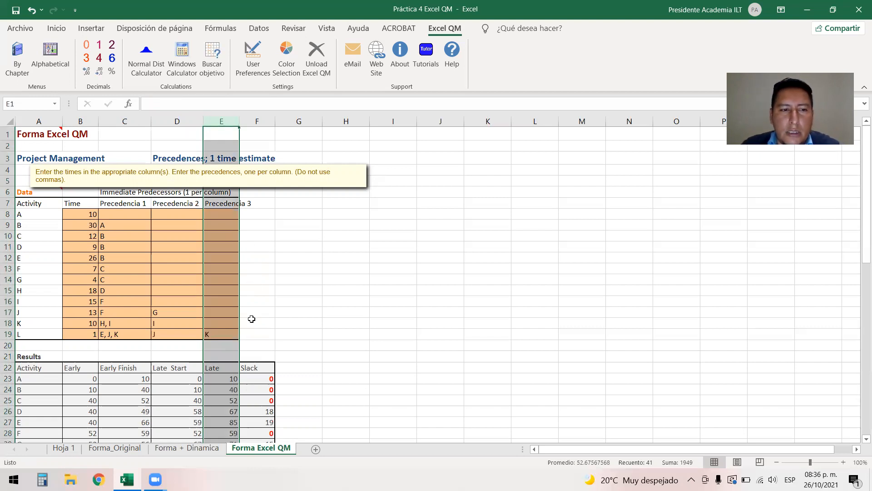
left_click(254, 119)
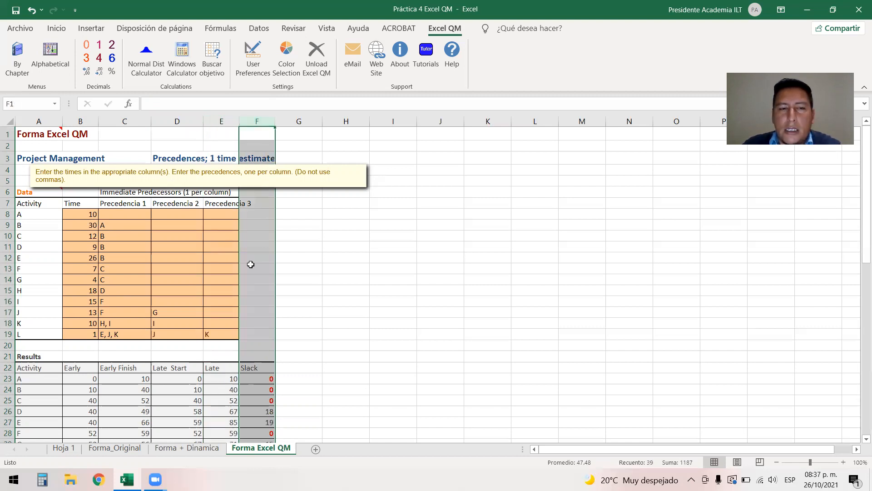
Trim the Precedencia 1 entries so activity K keeps only H and activity L keeps only E.
double_click(125, 324)
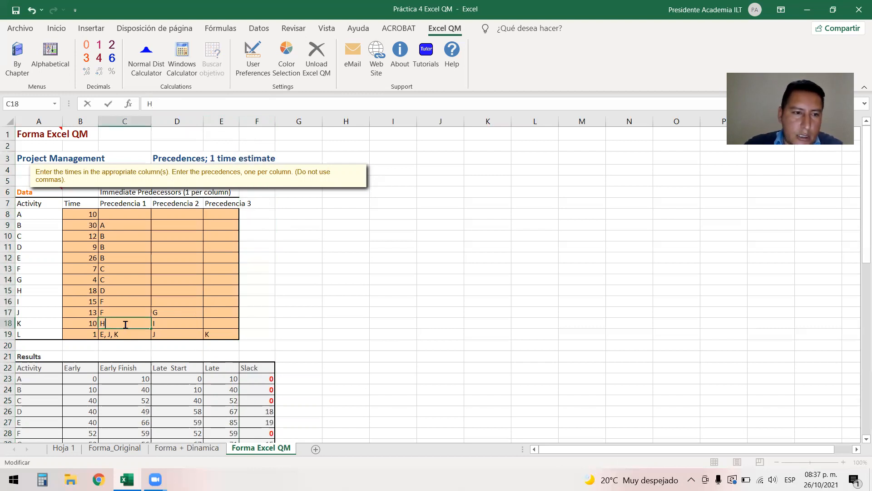
double_click(134, 333)
key("BackSpace")
key("BackSpace")
key("BackSpace")
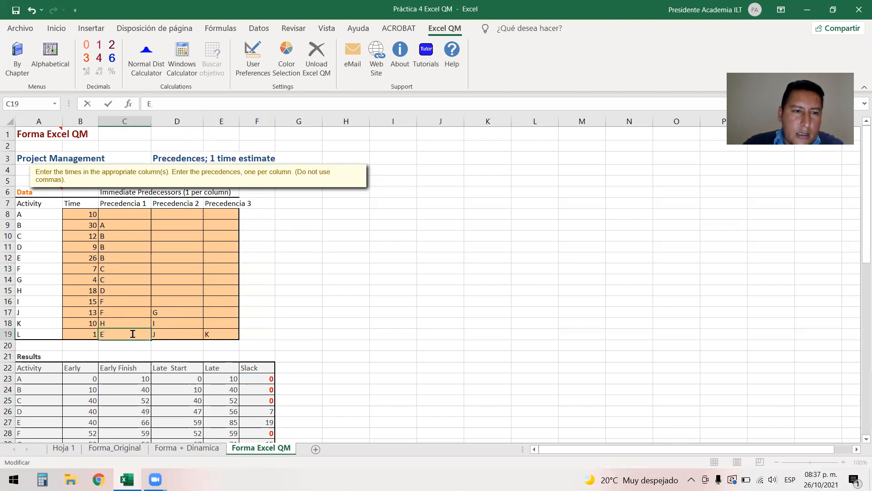
left_click(190, 303)
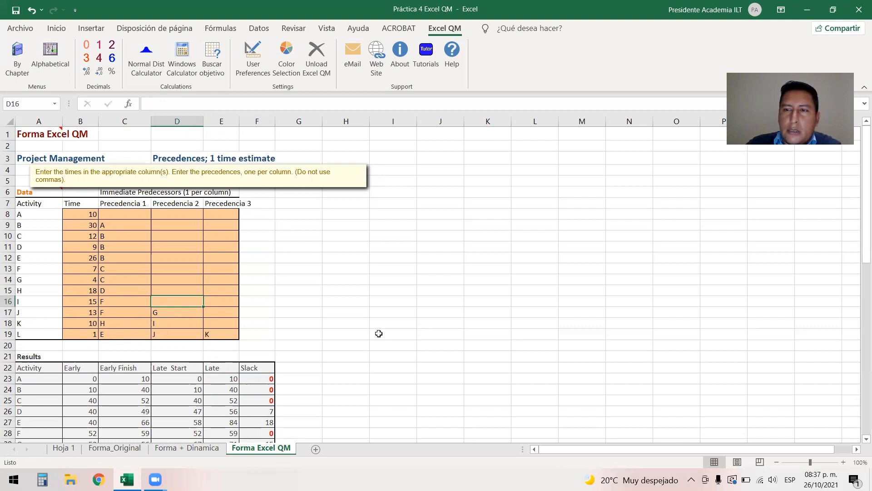
left_click(40, 354)
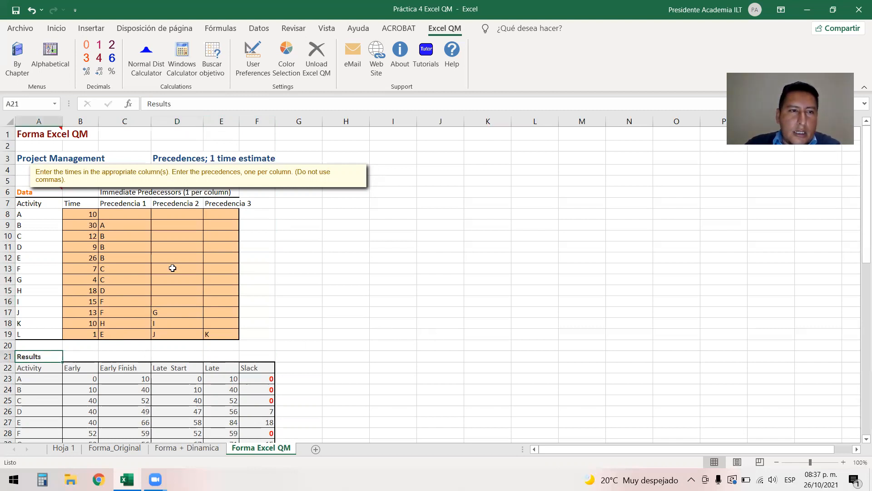
Highlight the Results heading in yellow and add a yellow-filled Holguras label in F21 above the Slack column.
left_click(59, 29)
left_click(184, 68)
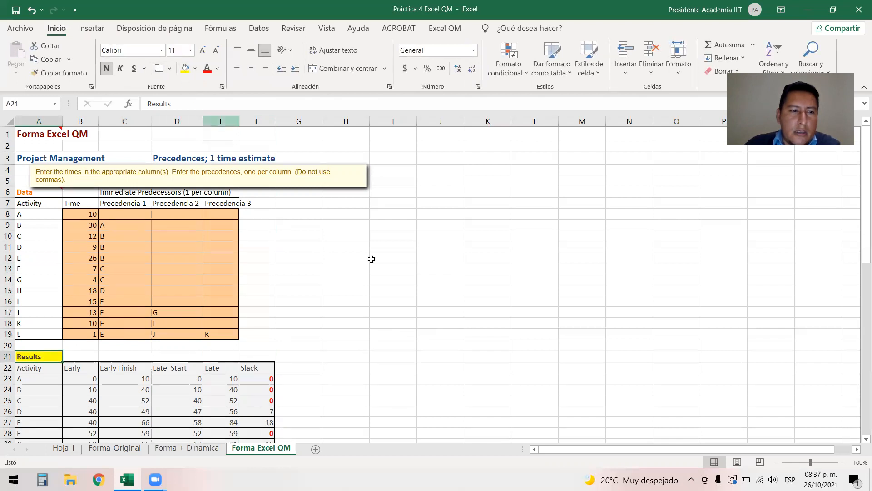
left_click_drag(860, 223, 859, 260)
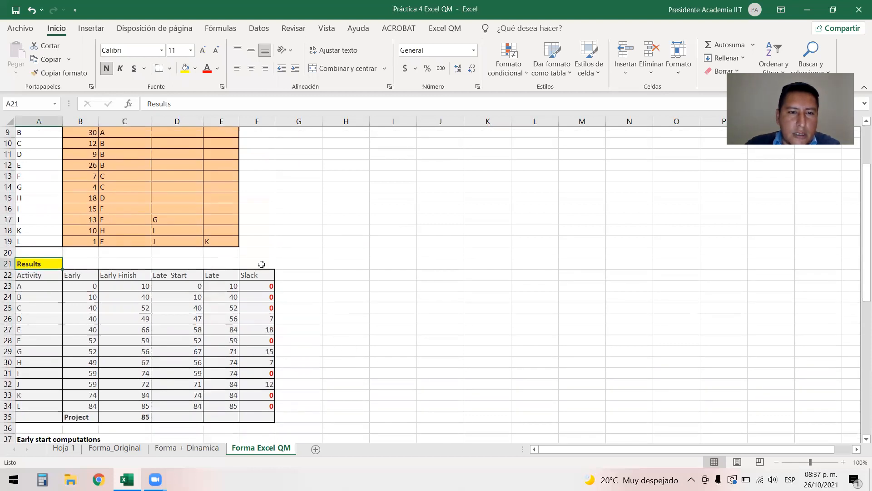
left_click(262, 264)
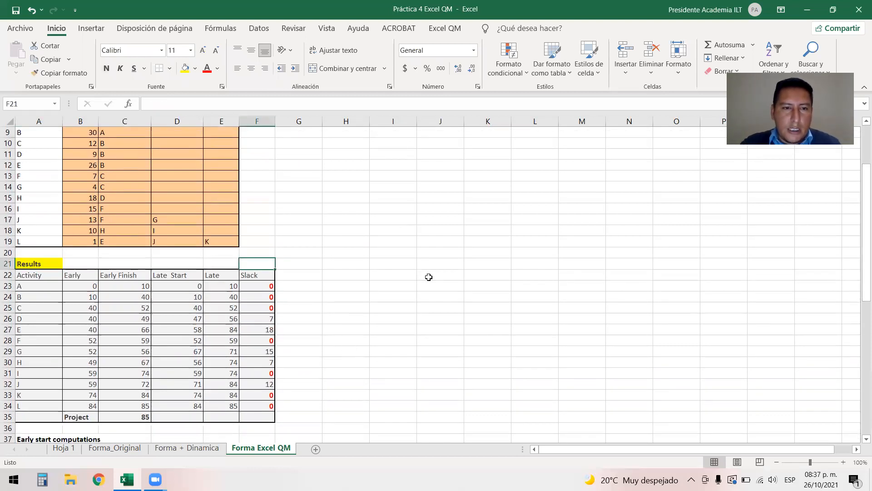
type("Holguras")
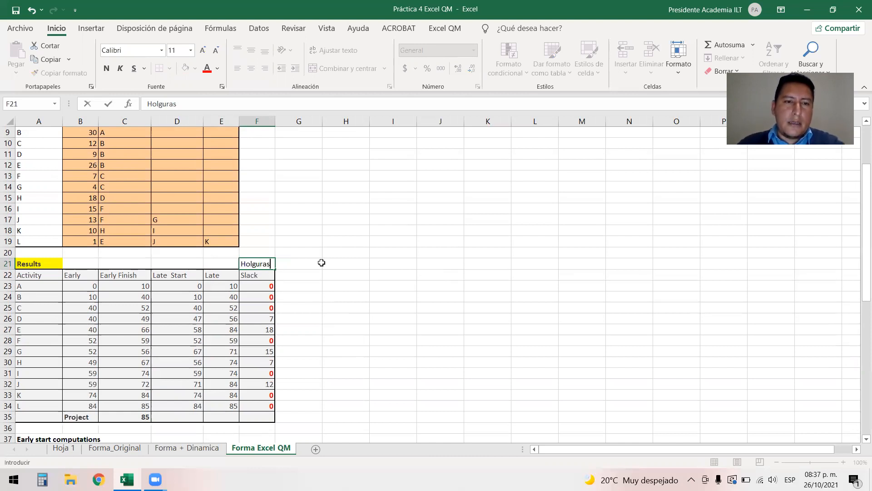
left_click(300, 265)
left_click(260, 265)
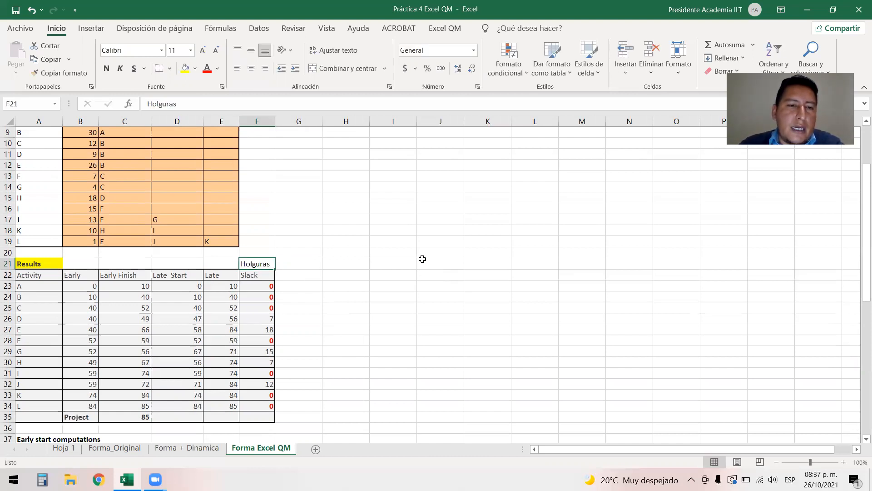
left_click(185, 69)
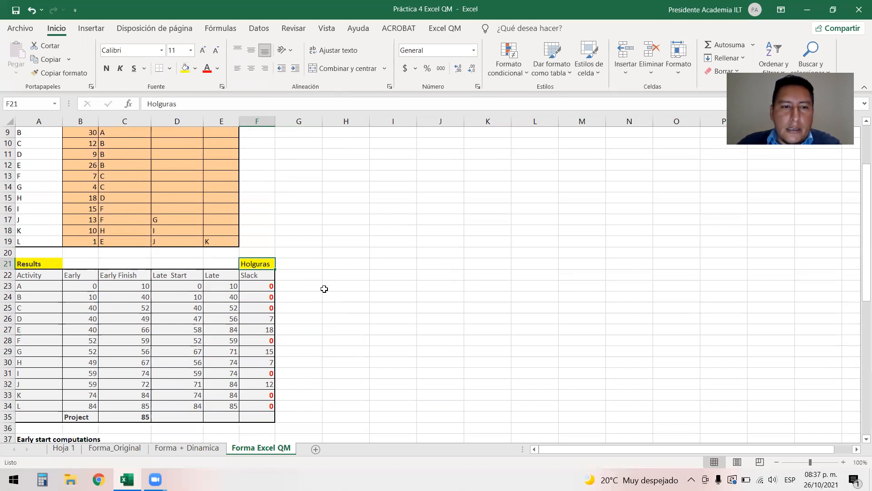
Format activities A, B and C in the results table's Activity column in bold red.
left_click(8, 318)
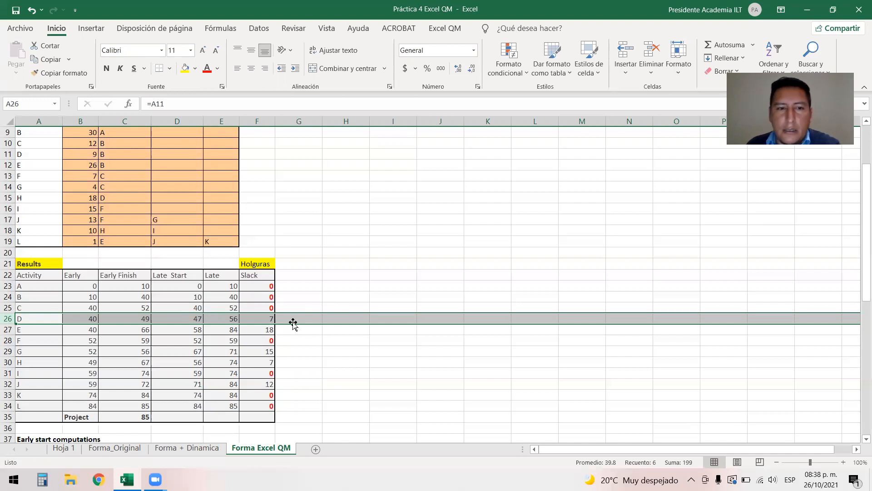
left_click(37, 287)
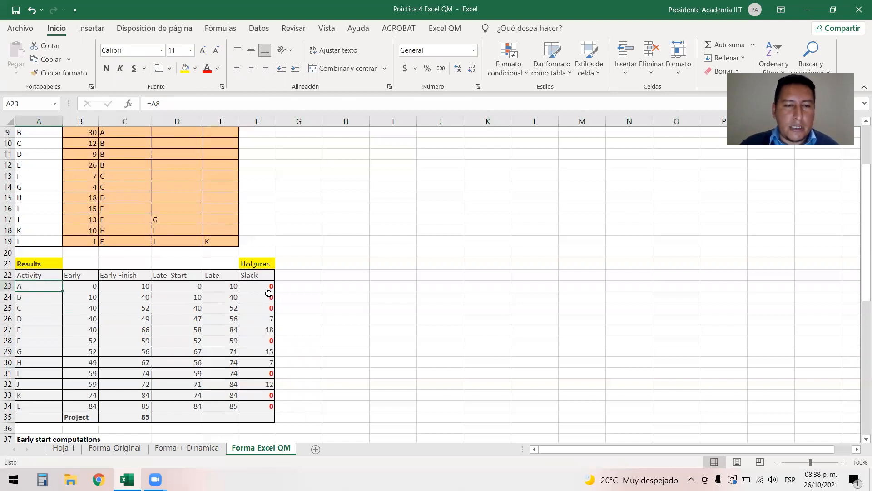
left_click(36, 308, "shift")
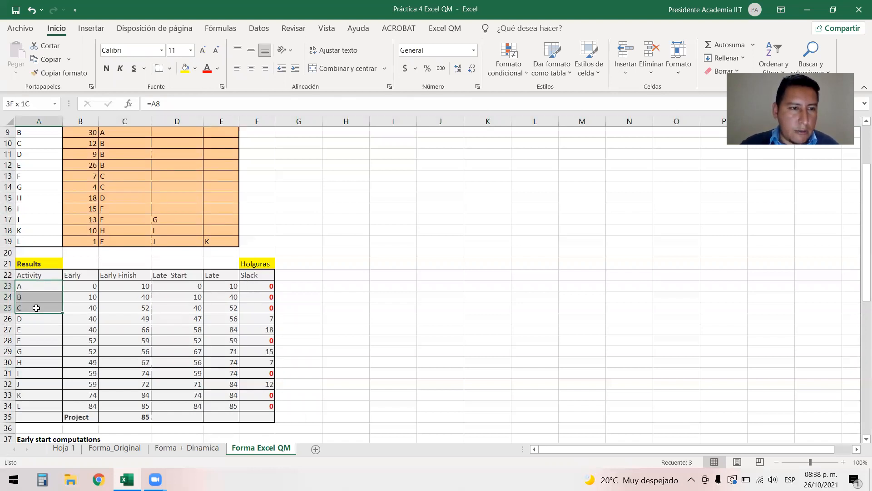
left_click(207, 69)
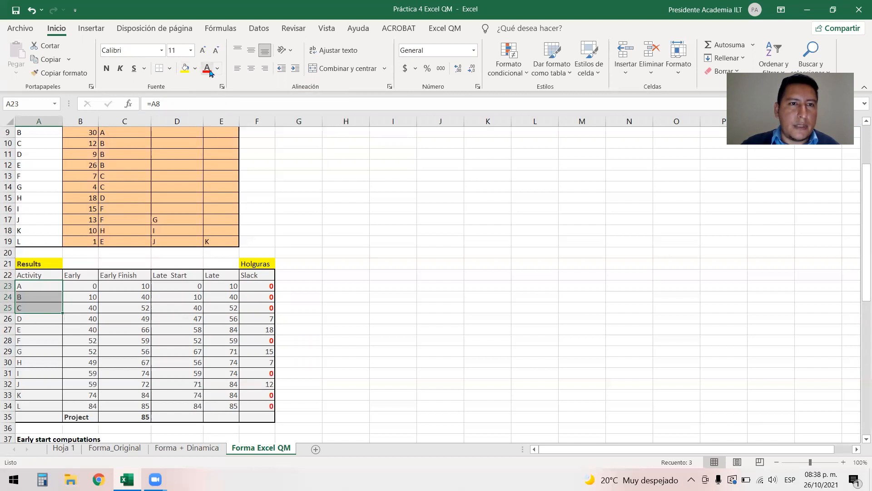
left_click(107, 69)
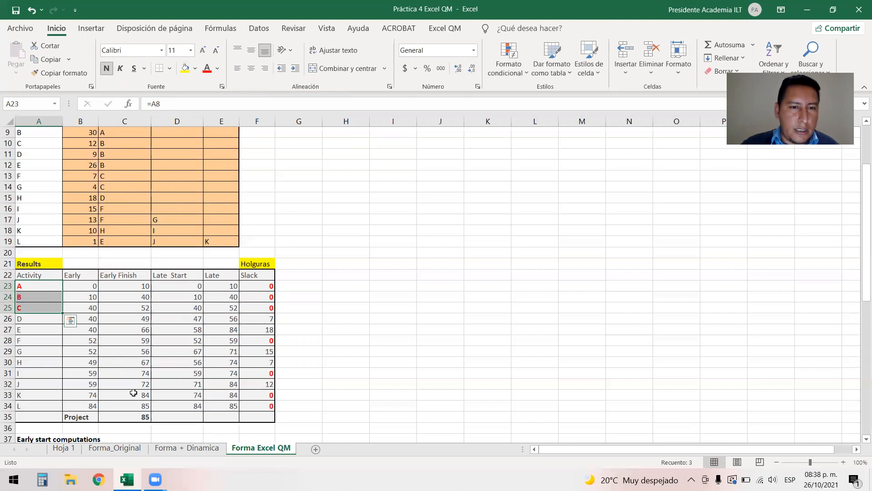
Format the remaining zero-slack activities F, I, K and L in the results table in bold red.
left_click(41, 340)
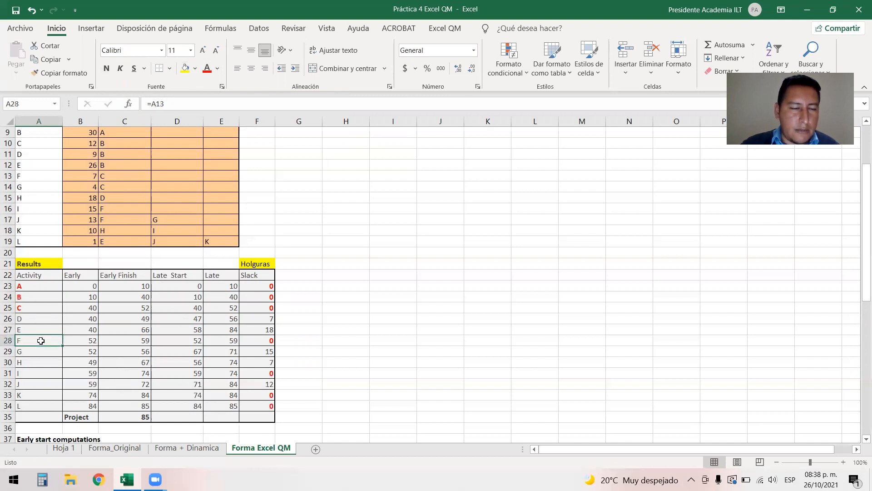
left_click(209, 73)
left_click(107, 69)
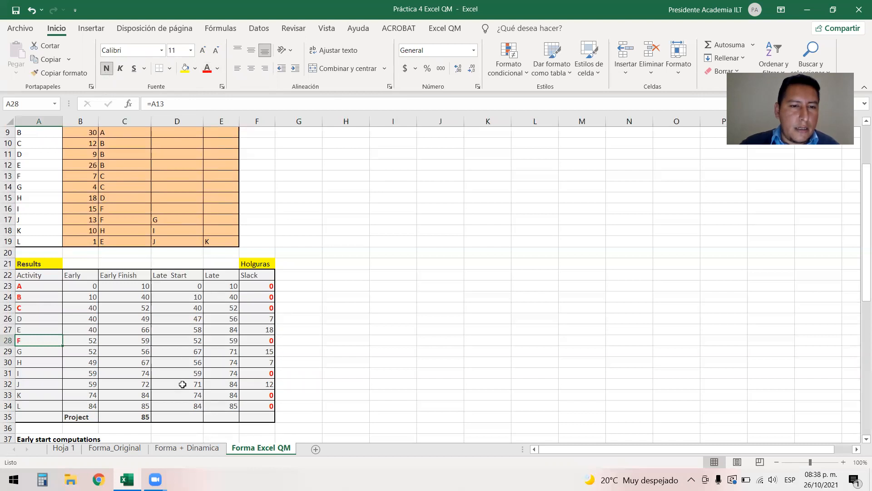
left_click(44, 374)
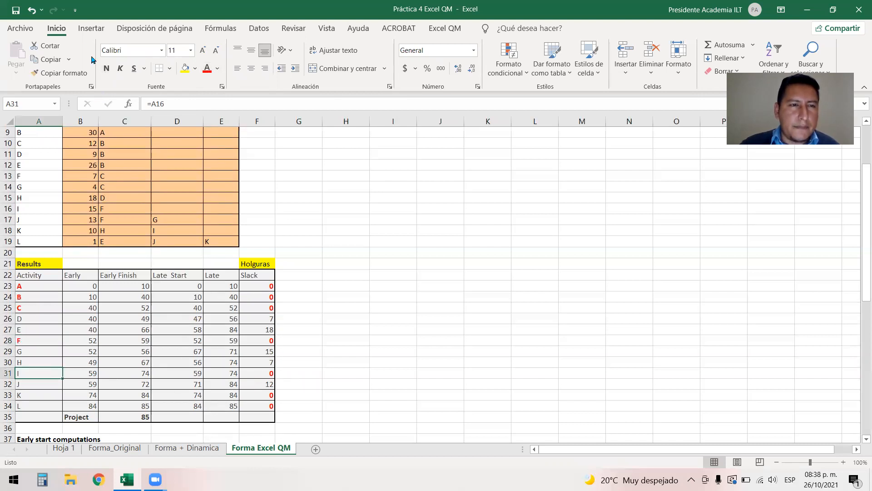
left_click(207, 71)
left_click(106, 69)
left_click(38, 396)
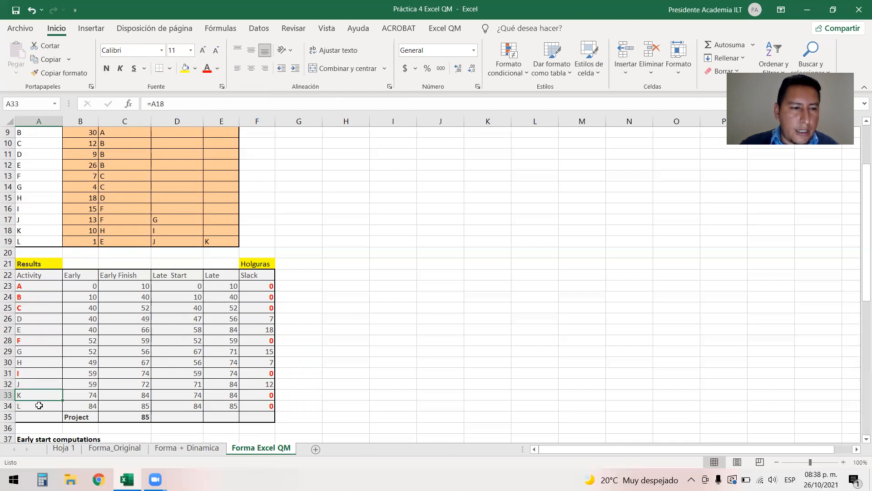
left_click(41, 407, "shift")
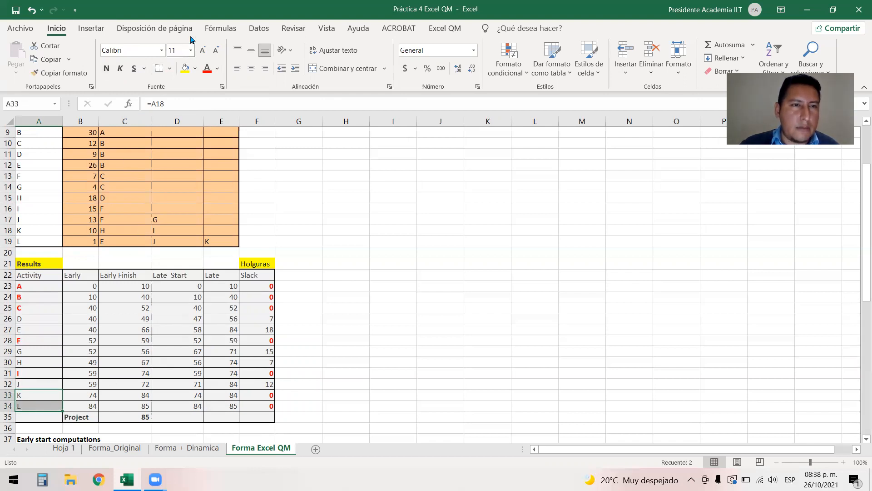
left_click(210, 68)
left_click(106, 69)
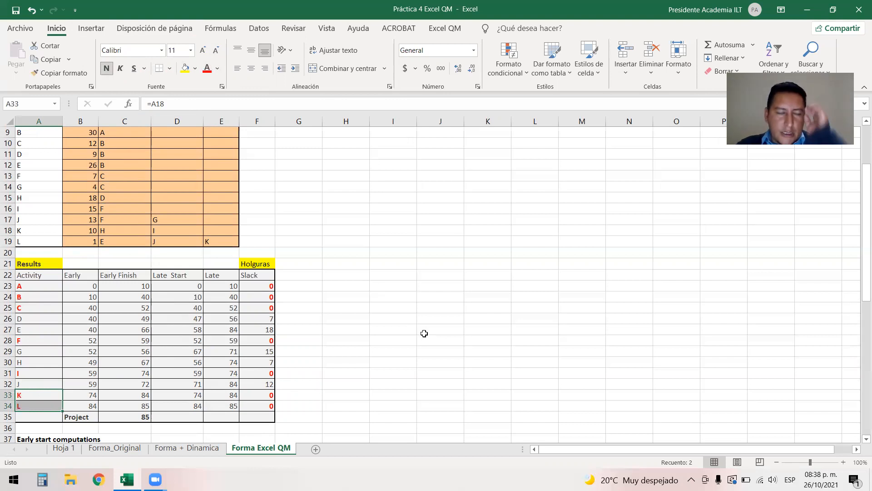
Enter the note "Actividades críticas son:" in G26 beside the results table.
left_click(310, 320)
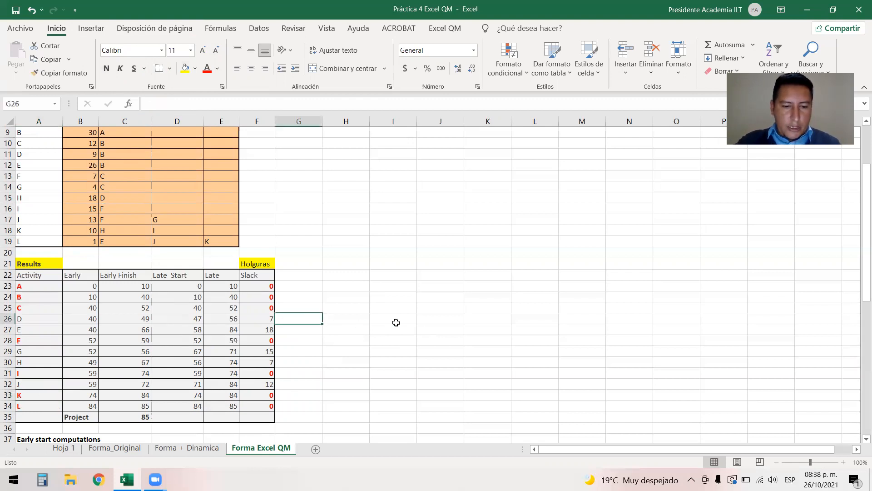
type("R")
key("BackSpace")
key("BackSpace")
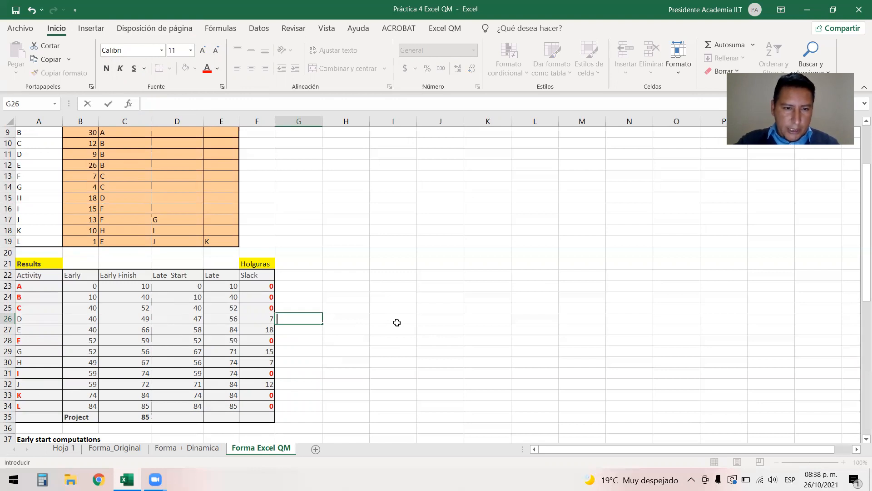
type("Ac")
type("tide")
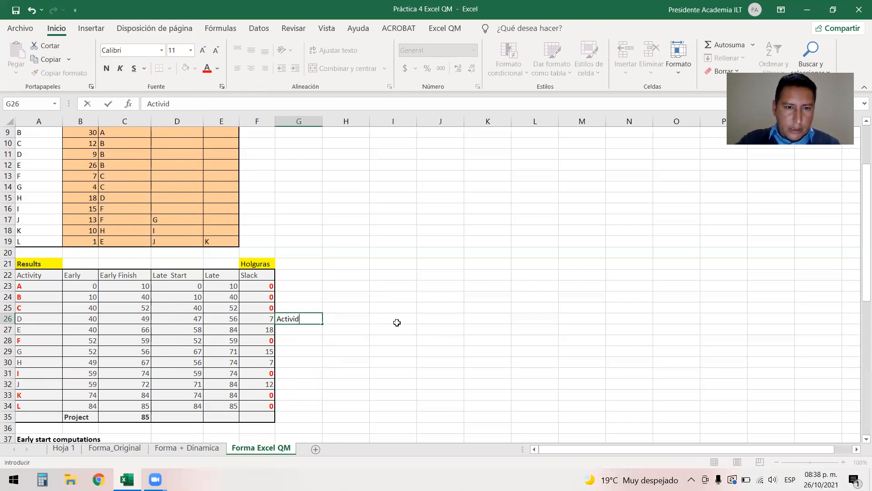
type("des c")
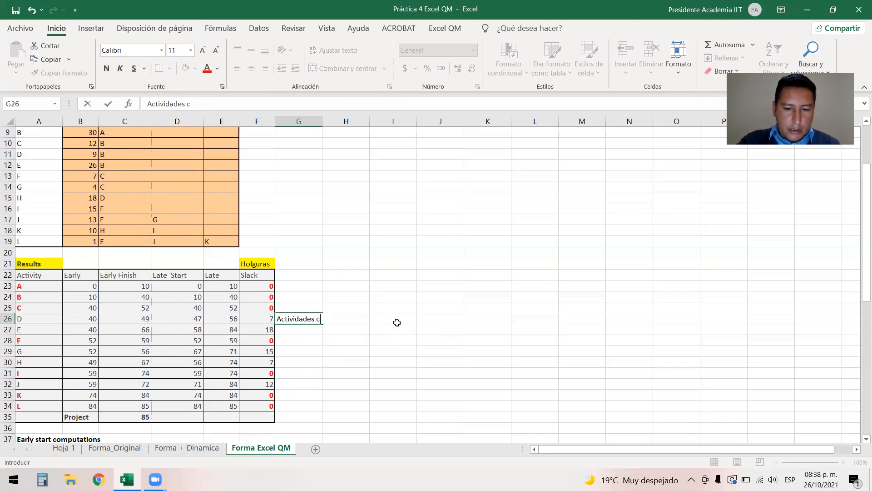
type("ríticas so")
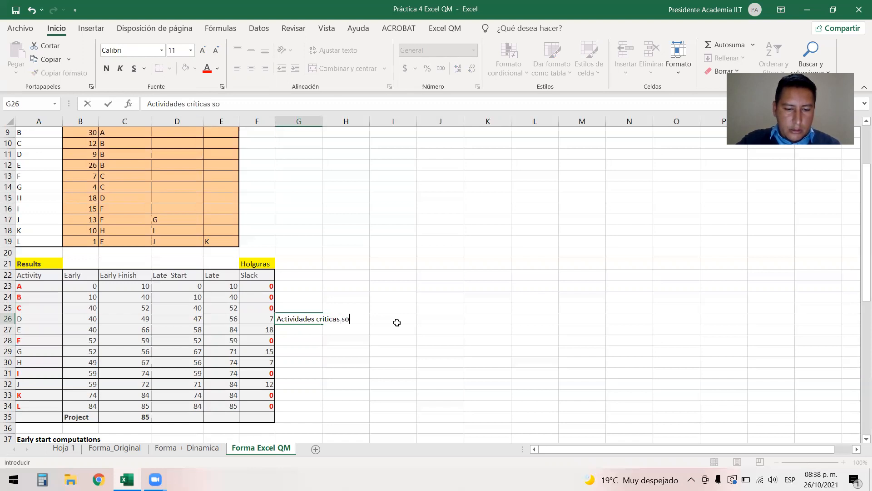
type("n:")
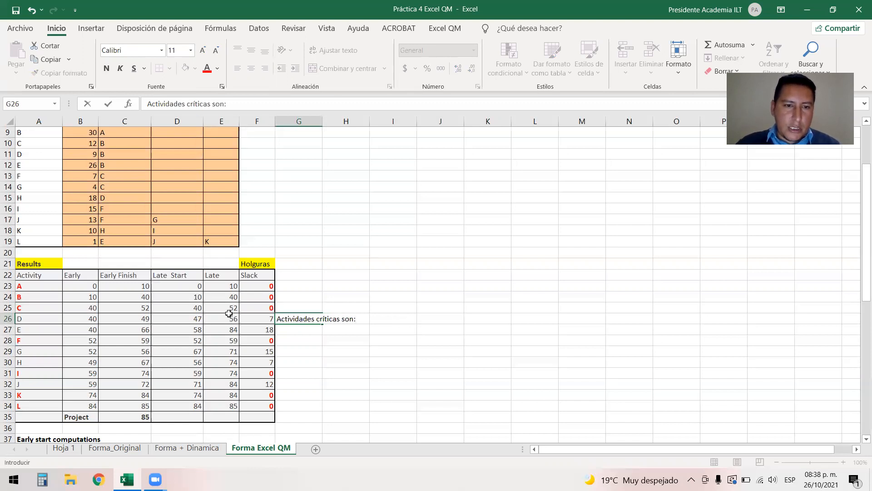
Copy the critical activity list A,B,C,F,I,K,L from the Forma + Dinamica sheet into G27 of Forma Excel QM.
left_click(297, 331)
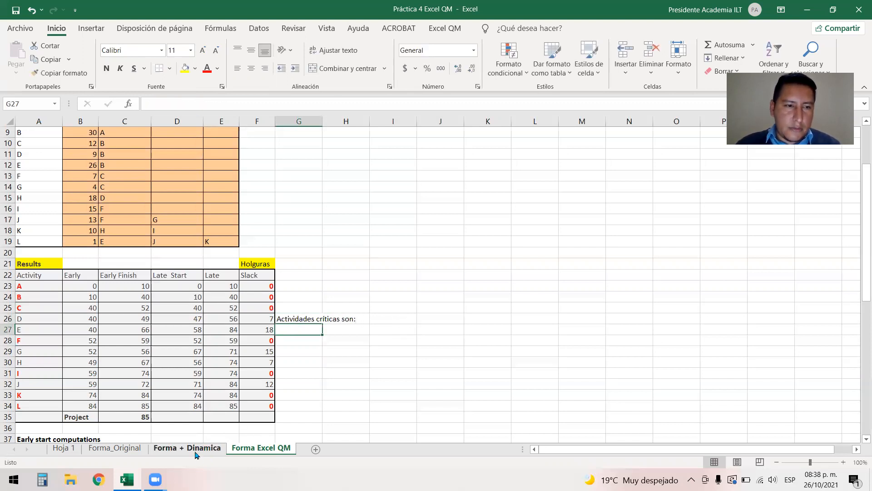
left_click(201, 448)
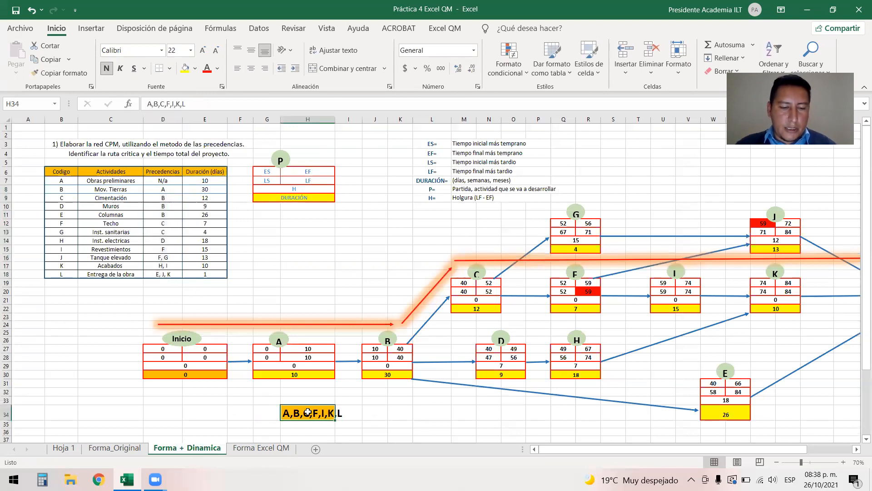
key("ctrl+c")
left_click(261, 448)
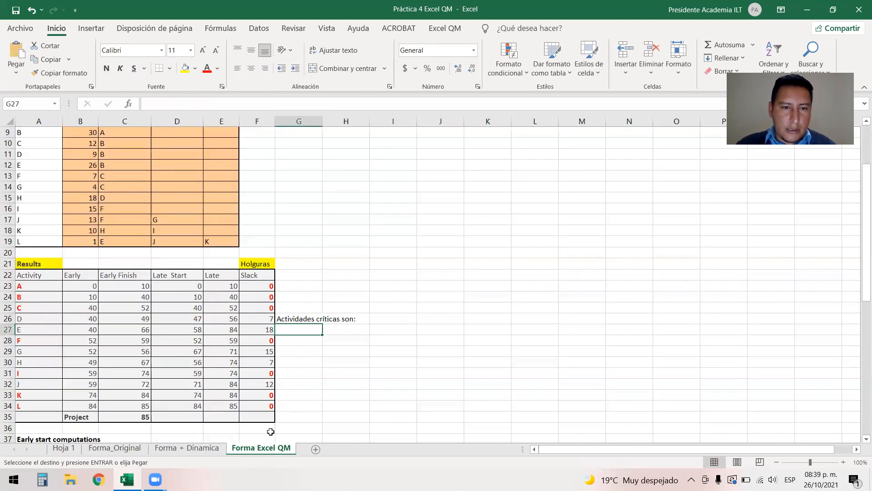
key("ctrl+v")
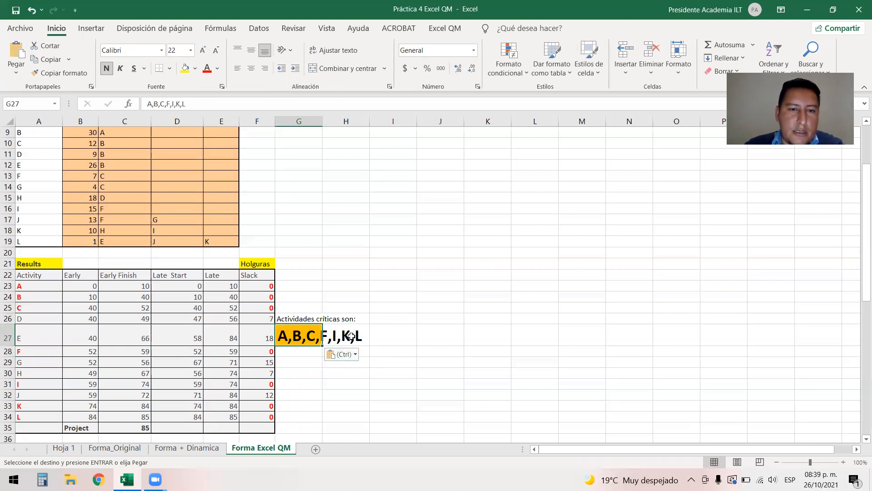
Fill G27:H27 with orange so the background covers the whole critical activity list.
left_click(358, 337, "shift")
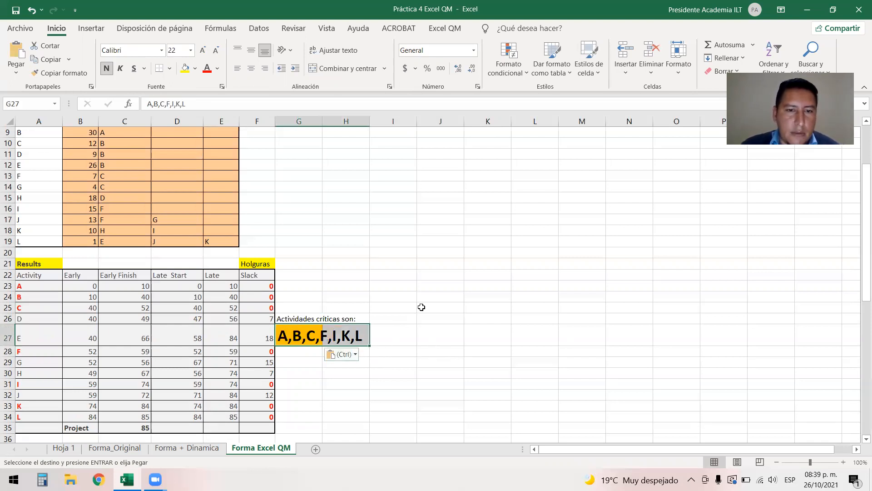
left_click(196, 69)
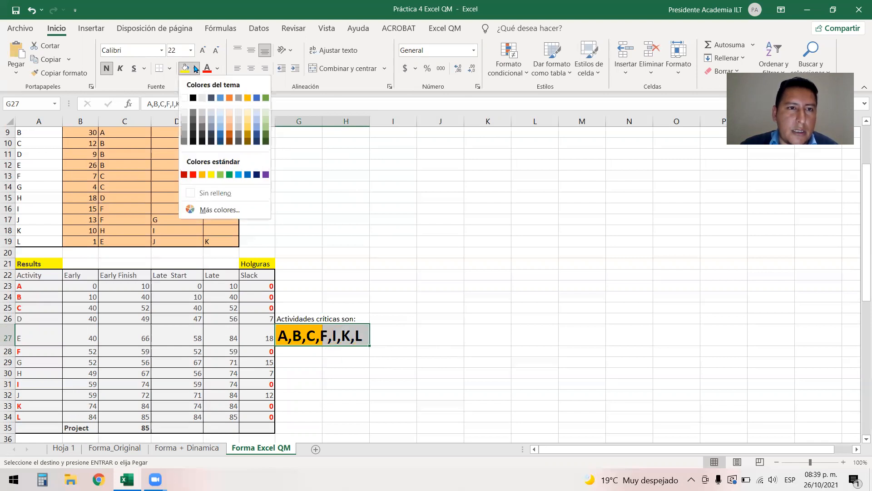
left_click(201, 175)
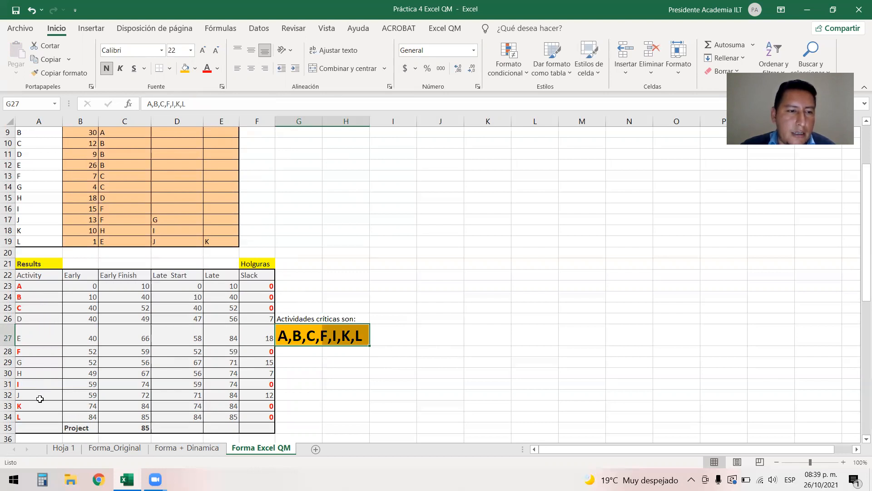
left_click(351, 335)
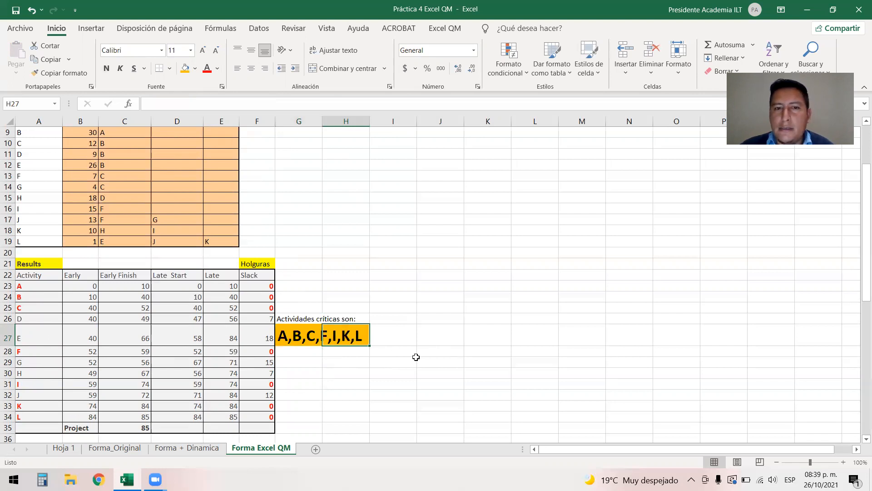
left_click(405, 340)
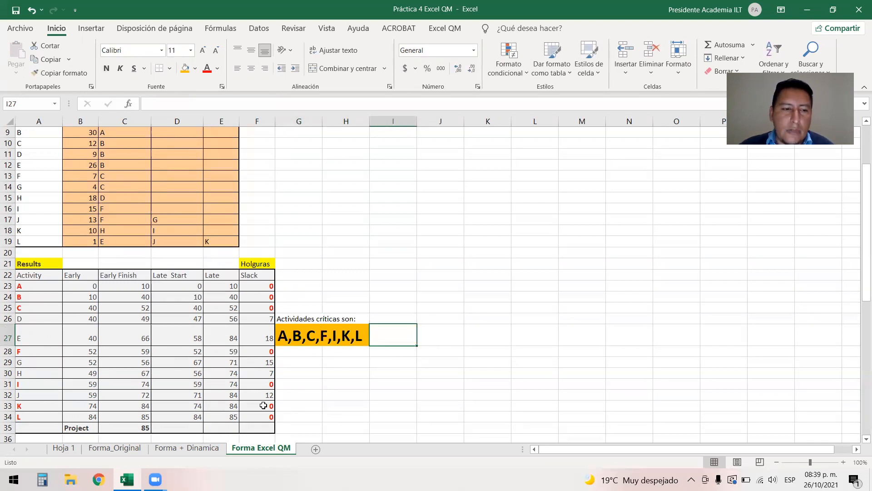
Highlight the total project duration in C35 with an orange fill.
left_click(137, 429)
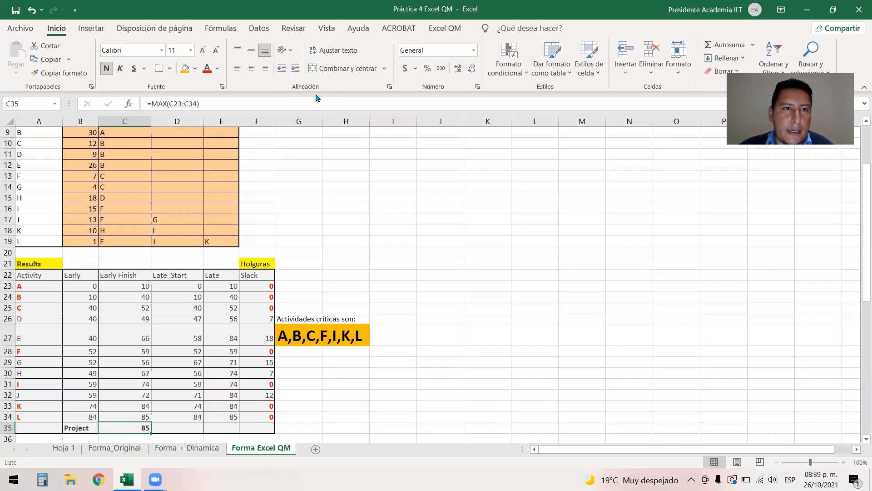
left_click(184, 69)
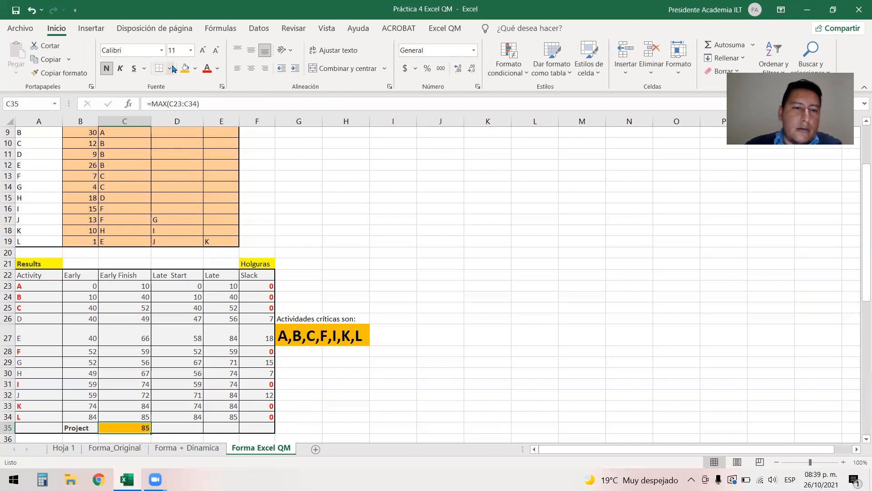
left_click(219, 69)
left_click(222, 84)
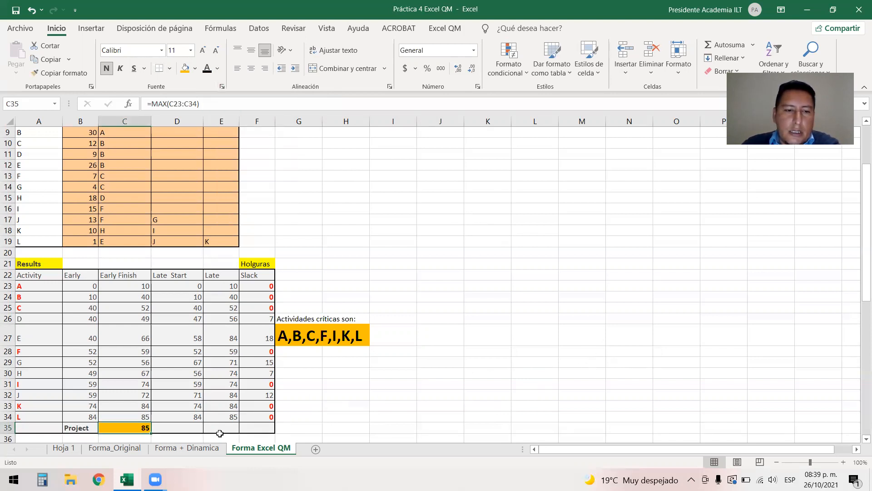
Extend the orange fill of the critical activity list to H34:I34 on the Forma + Dinamica sheet.
left_click(198, 455)
left_click_drag(639, 449, 686, 449)
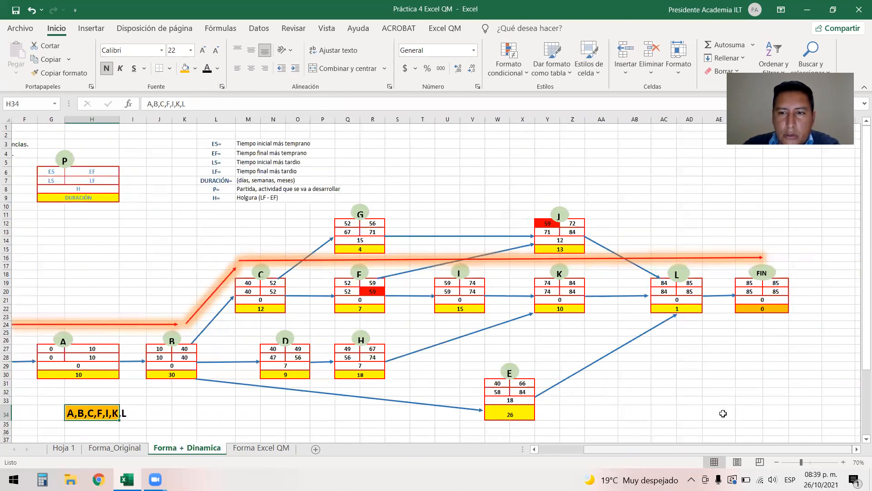
left_click(778, 292)
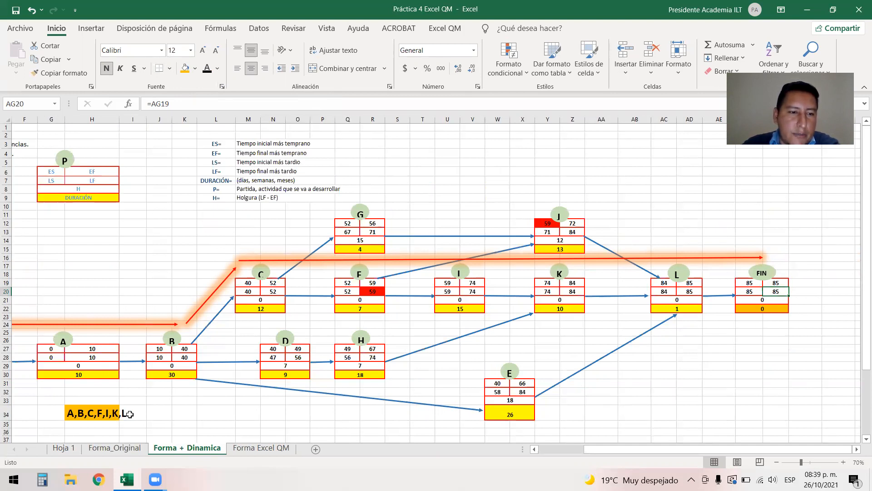
left_click(91, 415)
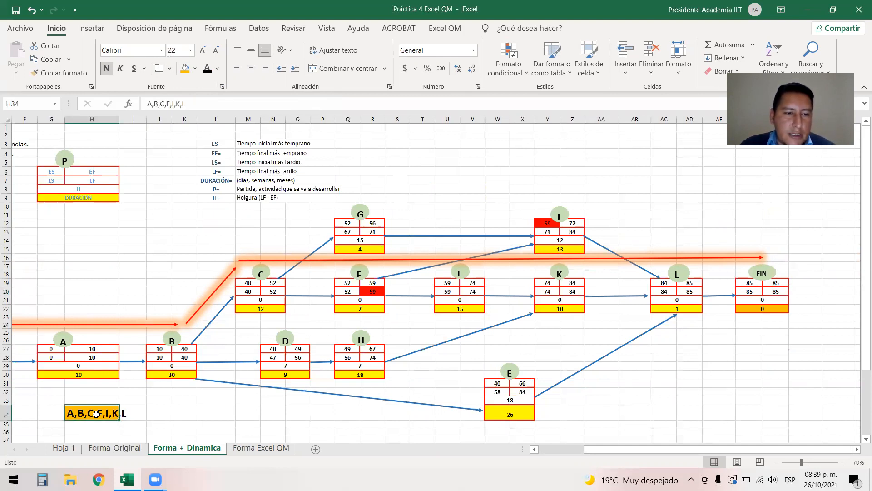
left_click(135, 415, "shift")
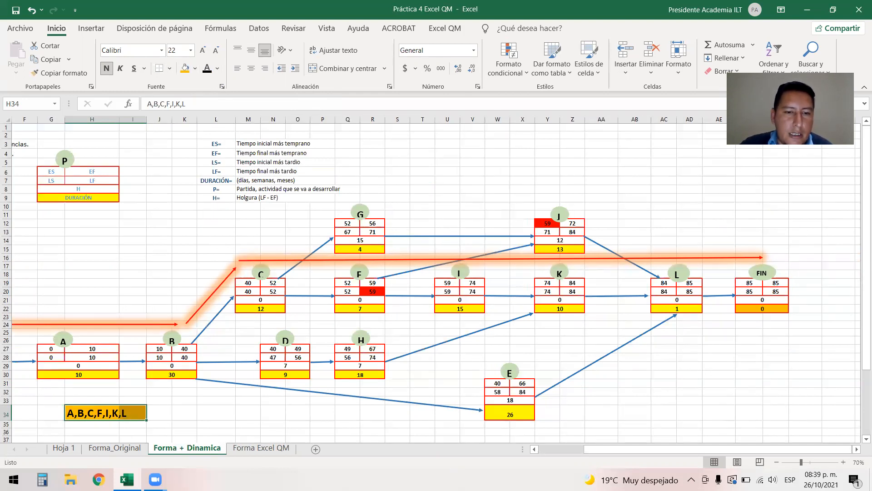
Review the critical path in the Forma + Dinamica network, then the predecessor and results tables on Forma Excel QM.
left_click_drag(599, 451, 581, 450)
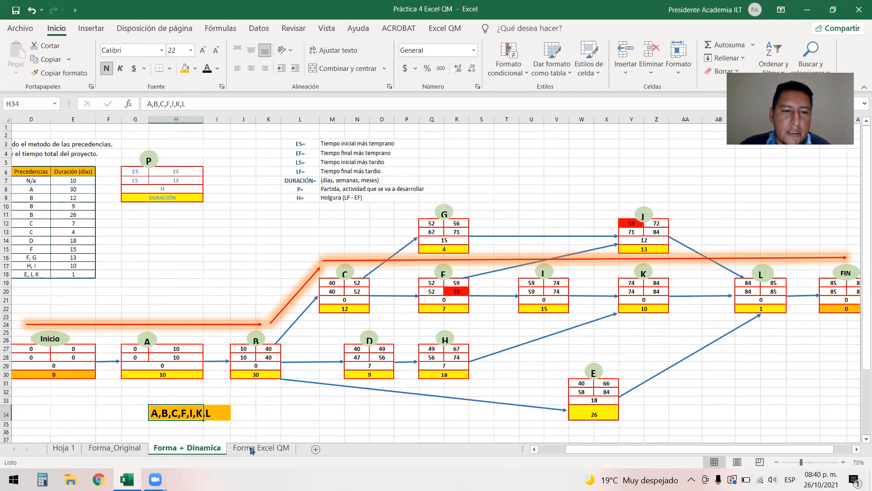
left_click(272, 449)
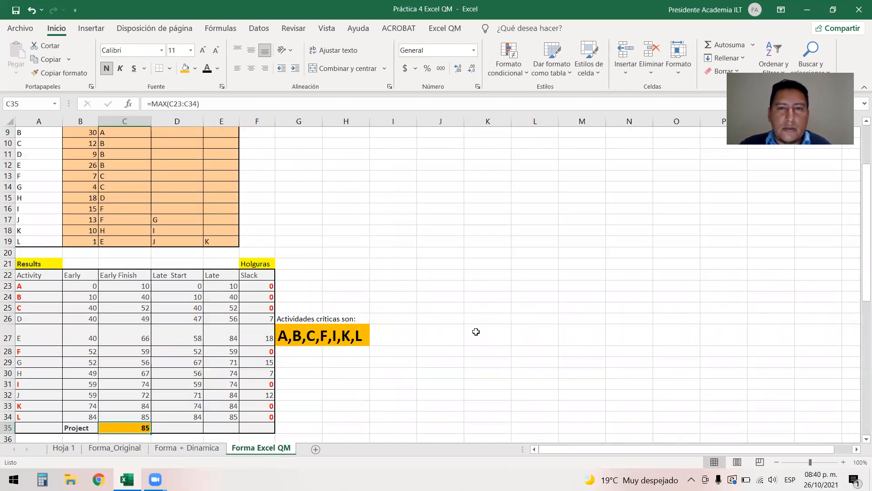
mouse_move(860, 274)
left_mouse_down()
mouse_move(860, 304)
mouse_move(860, 289)
left_mouse_up()
left_click_drag(859, 246, 860, 182)
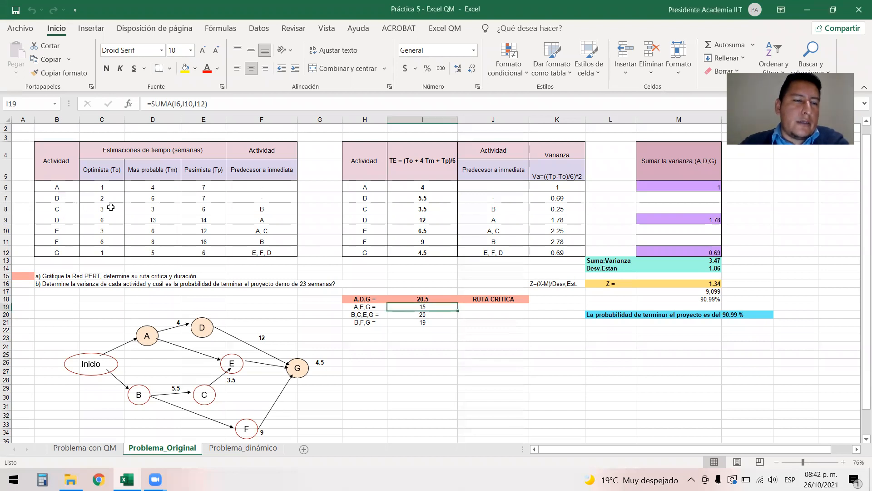
In the Práctica 5 workbook, examine activities A to G and their immediate predecessors on the Problema_Original sheet.
left_click(60, 186)
key("Down")
key("Down")
key("Down")
key("Down")
key("Down")
key("Down")
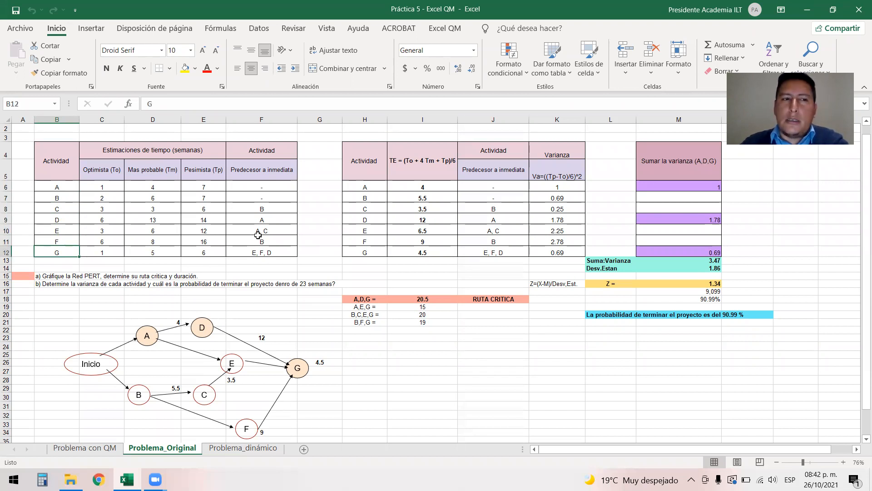
left_click(282, 255)
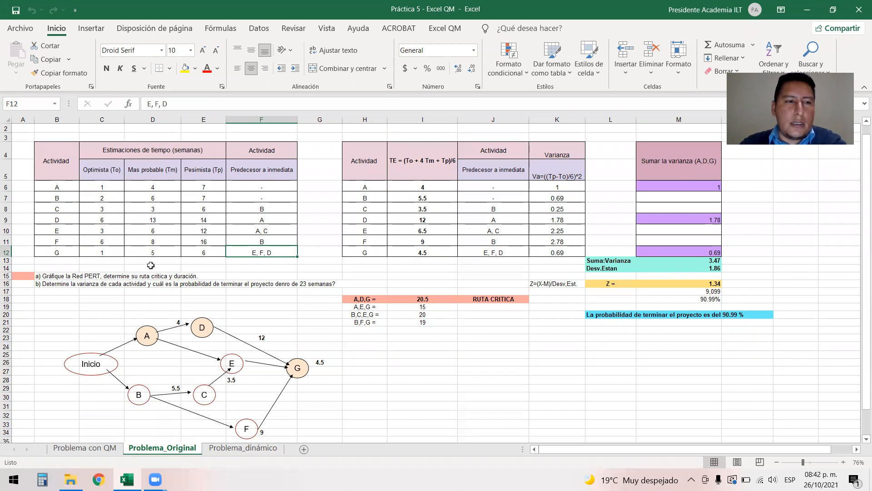
left_click(7, 253)
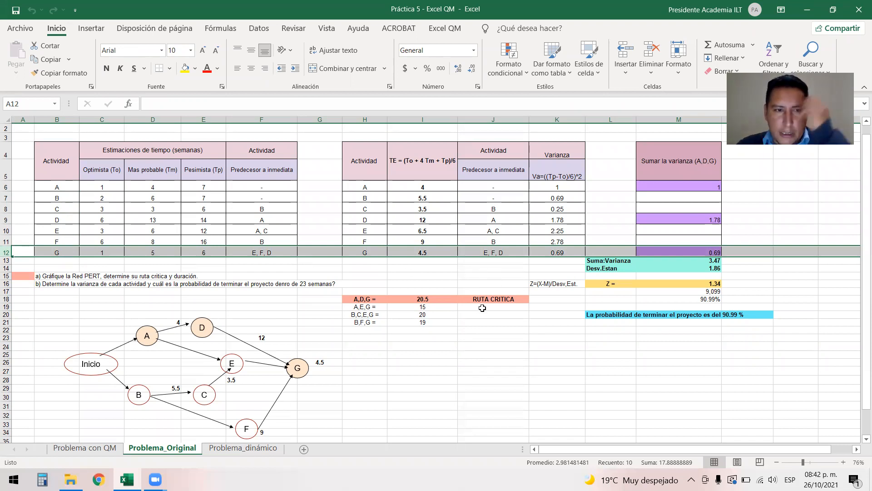
Read problem questions a and b in rows 15 and 16 and inspect the critical path duration in I18.
left_click(7, 275)
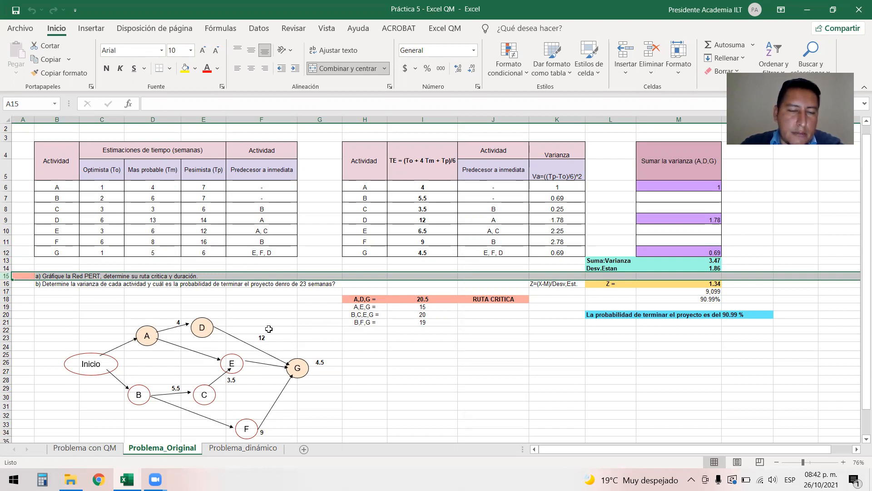
left_click(428, 301)
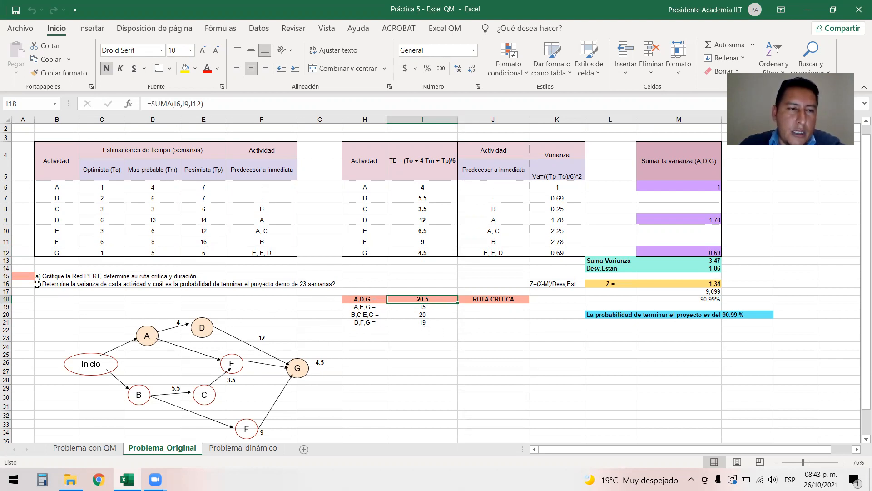
left_click(6, 283)
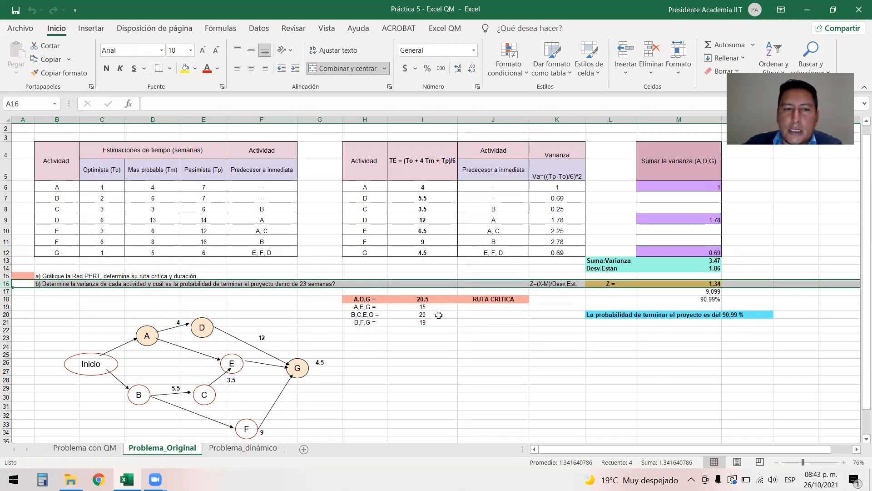
Examine the optimistic, most probable and pessimistic time columns and inspect the expected time formula for activity A in I6.
left_click(95, 120)
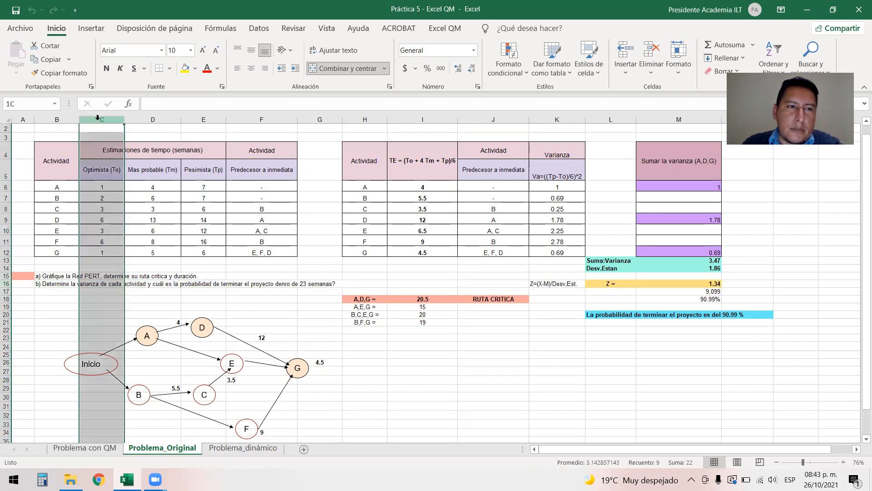
left_click(153, 120)
left_click(205, 120)
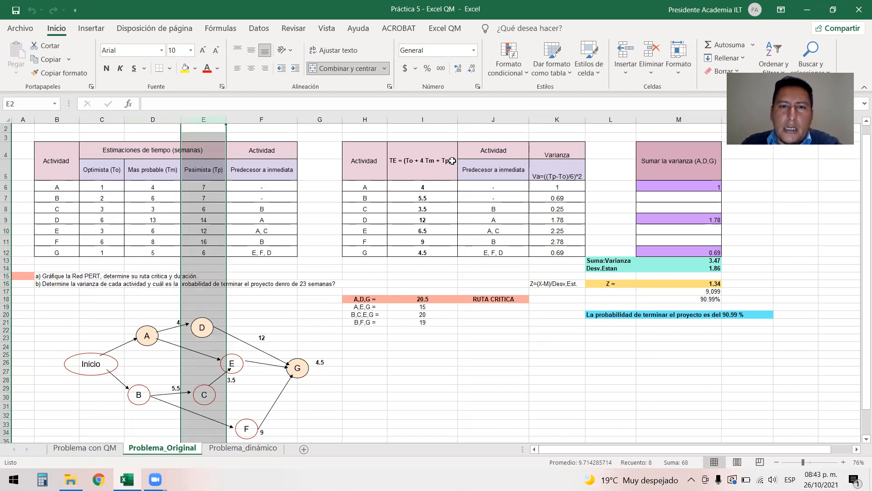
left_click(421, 119)
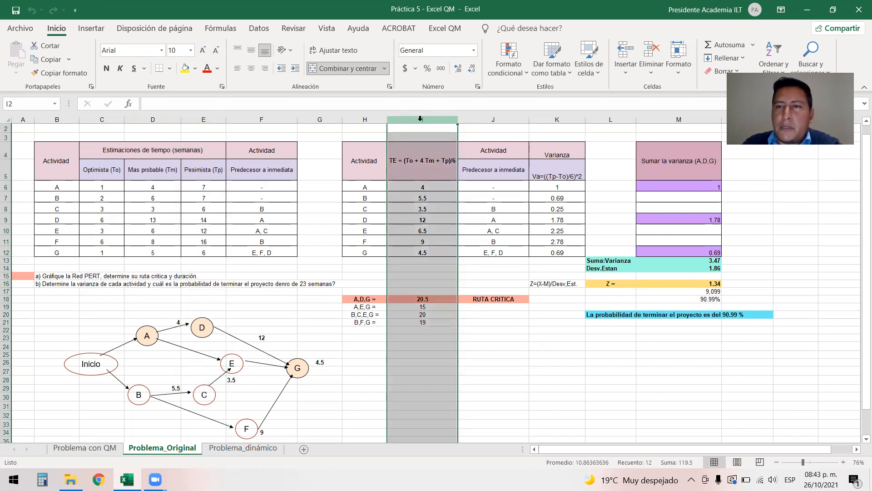
left_click(411, 166)
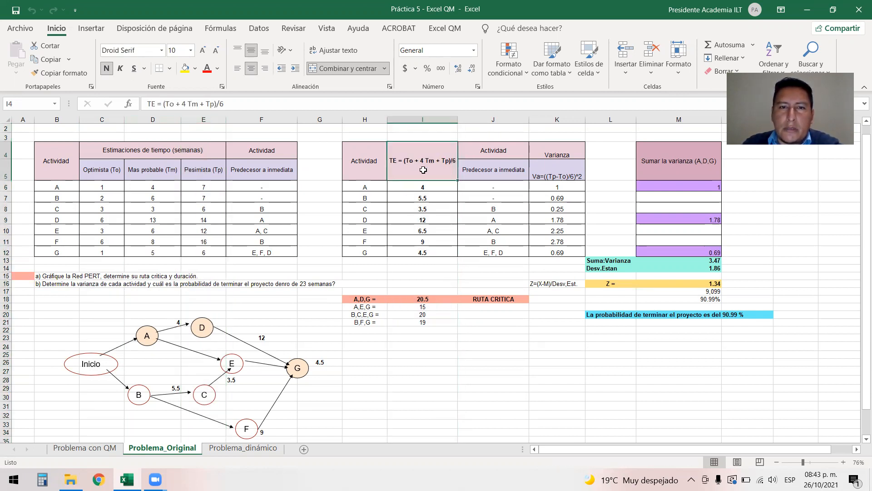
double_click(419, 186)
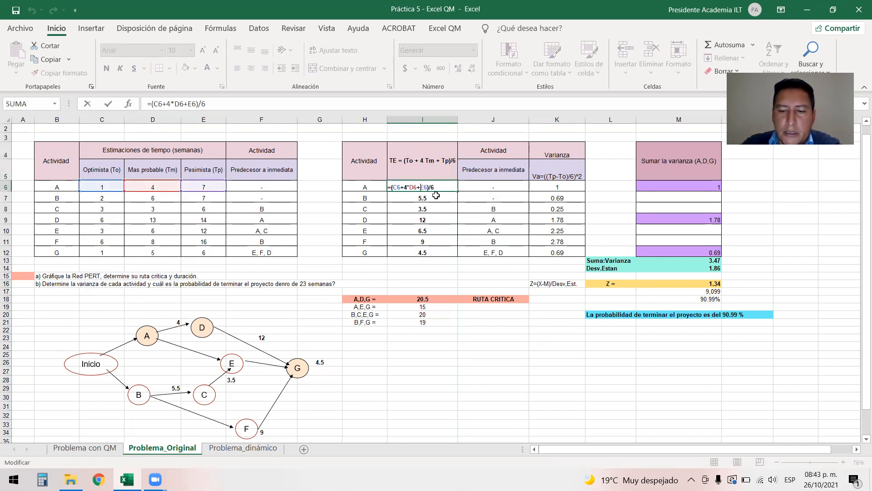
key("Return")
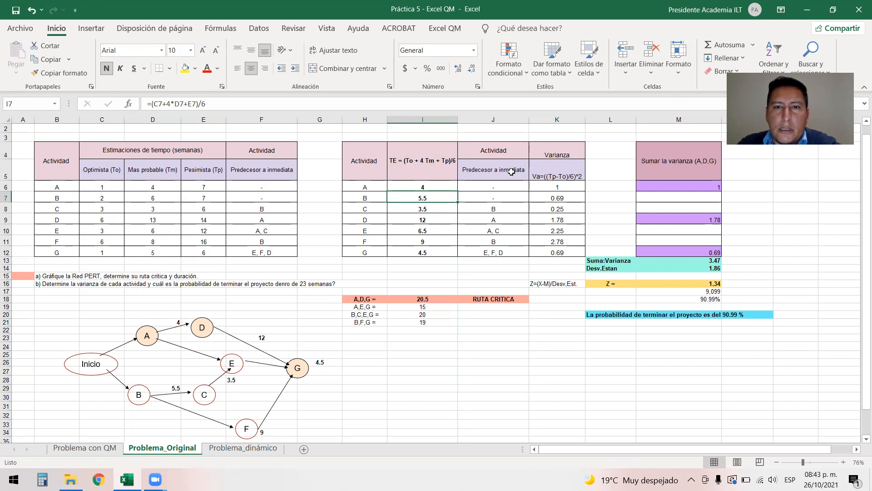
Examine the variance column and inspect its header formula and the calculation for activity B in K7.
left_click(551, 119)
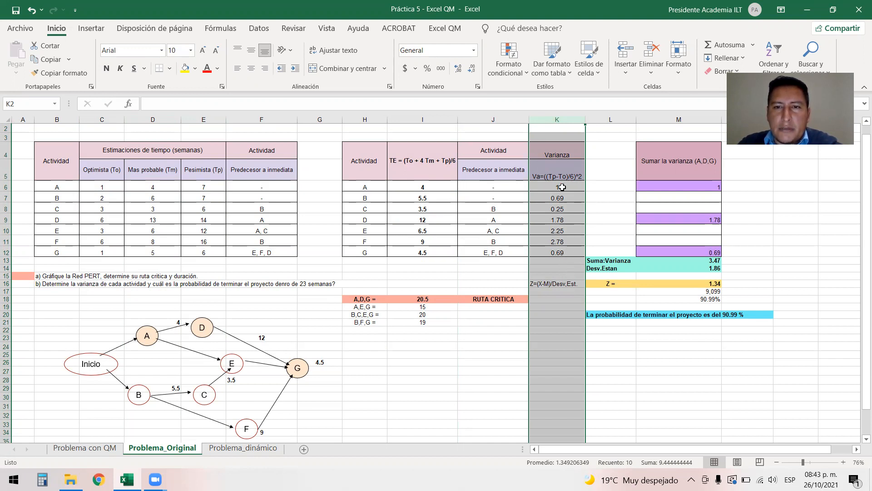
left_click(560, 173)
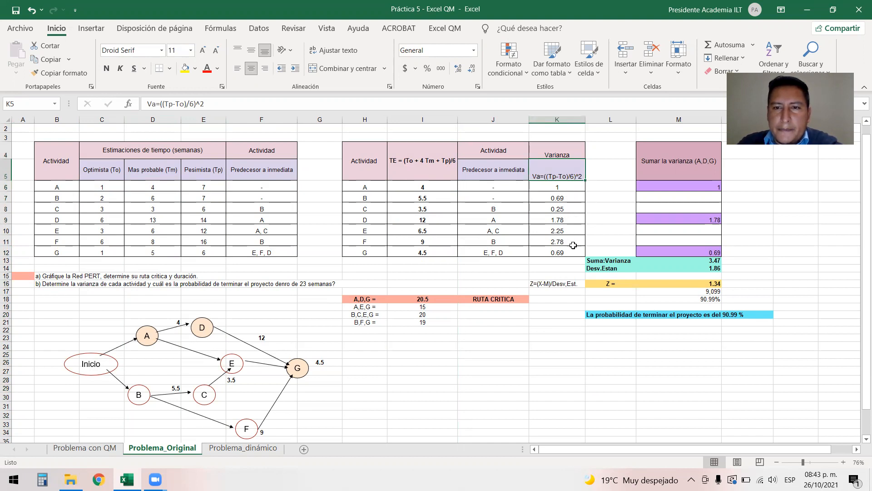
double_click(554, 198)
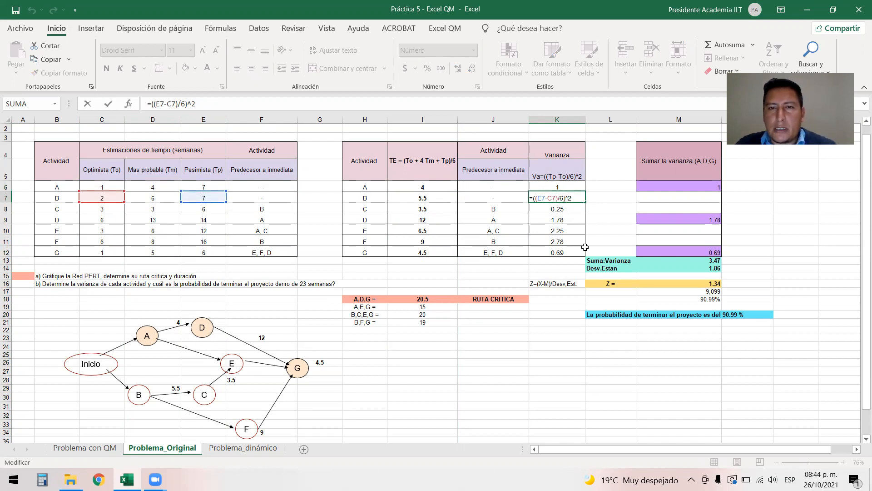
key("ctrl+Return")
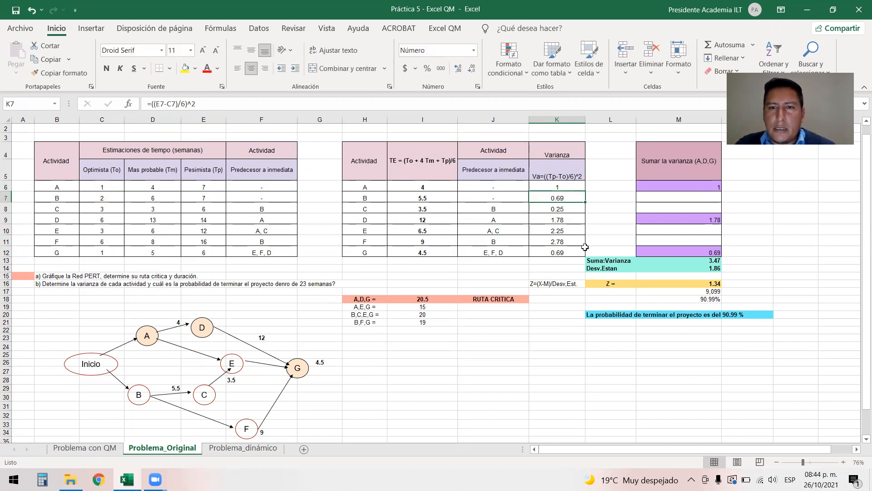
Inspect the variance sum formula in M13 and the rows of critical activities A, D and G.
double_click(692, 261)
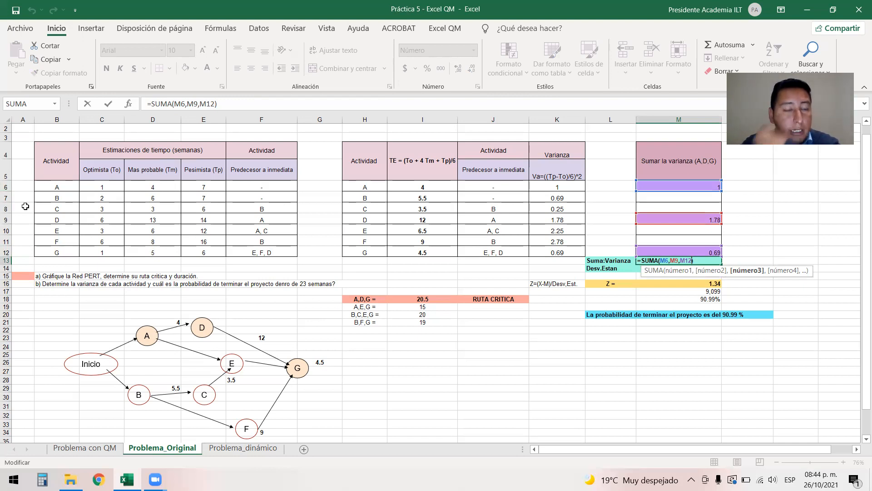
left_click(6, 187)
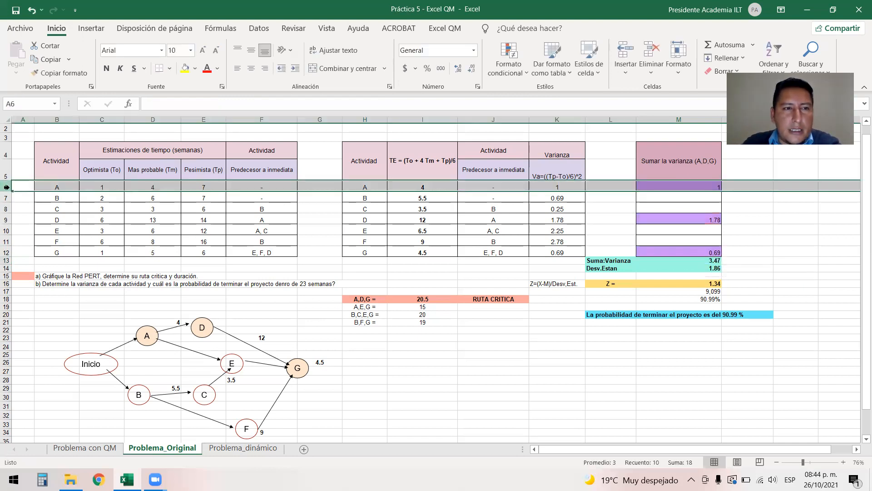
left_click(7, 219)
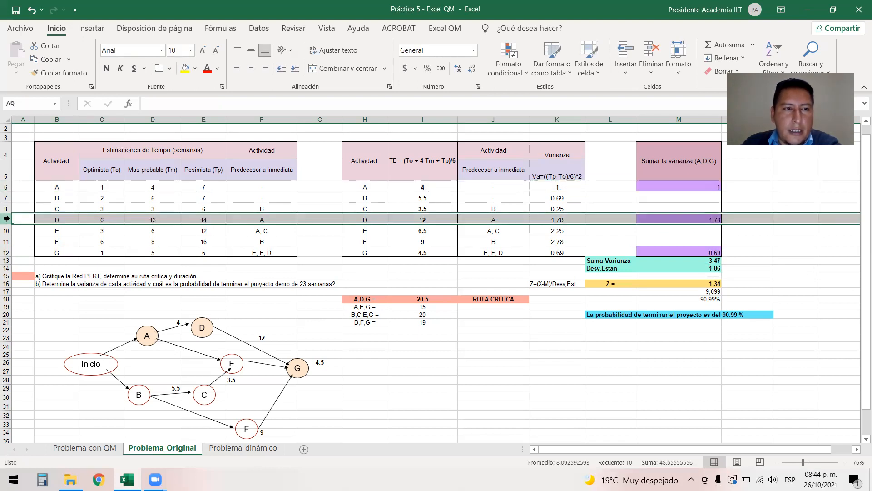
left_click(6, 252)
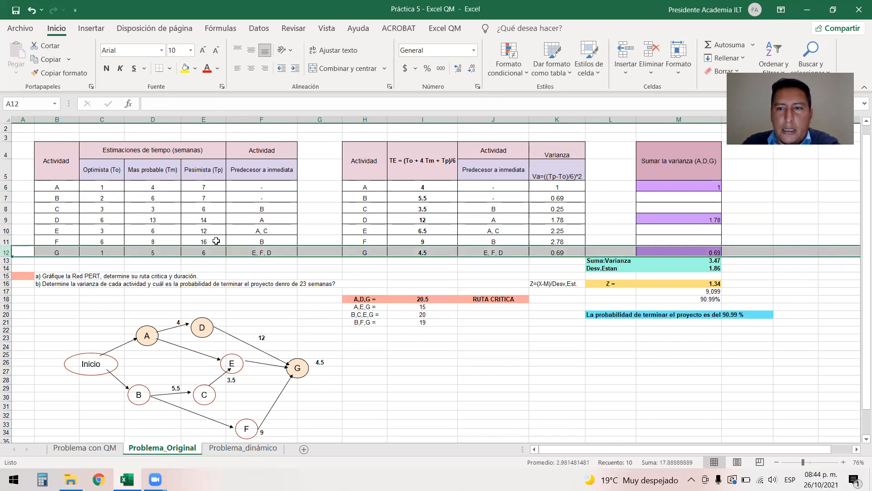
Inspect the standard deviation formula in M14.
left_click(691, 268)
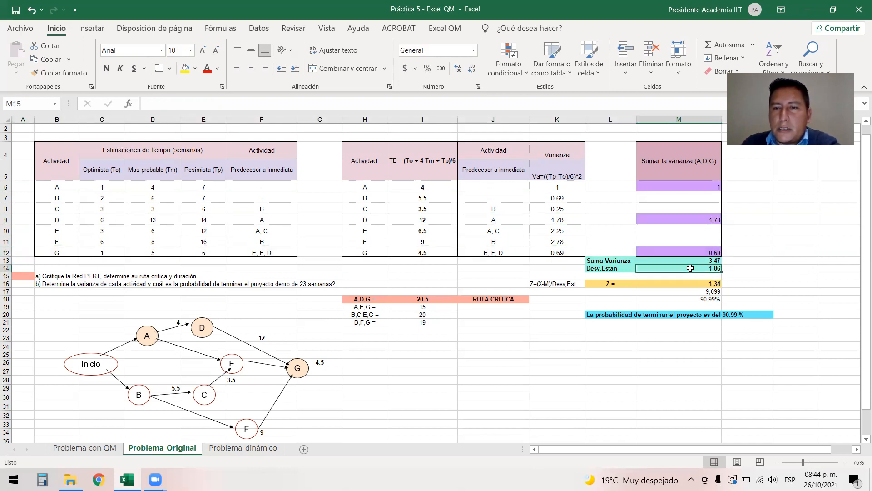
double_click(691, 268)
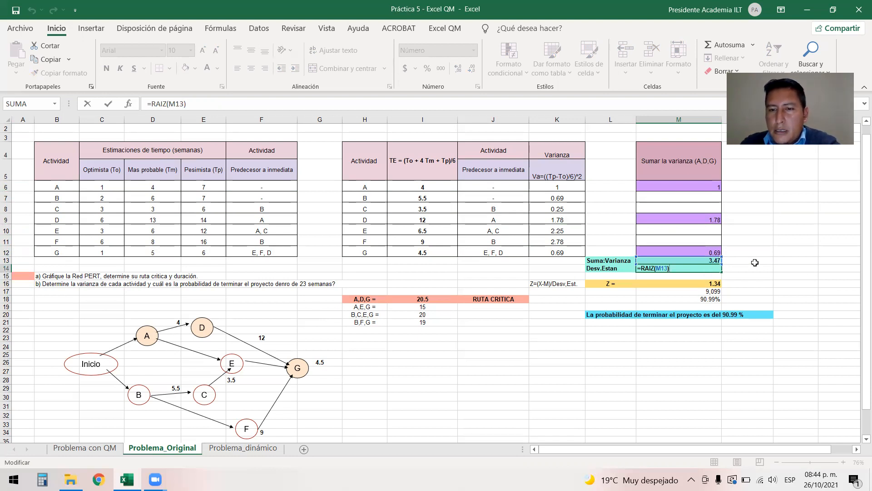
key("Return")
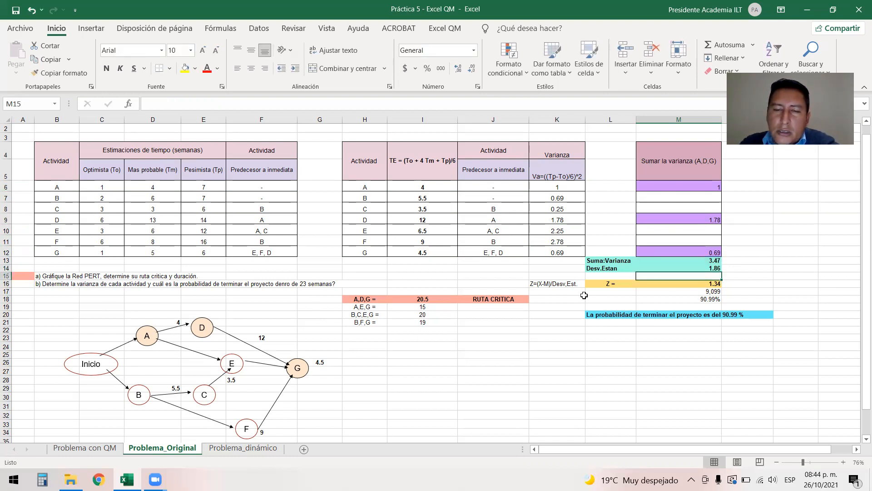
Make the Z=(X-M)/Desv,Est. formula label in K16 bold.
left_click(565, 284)
left_click(106, 69)
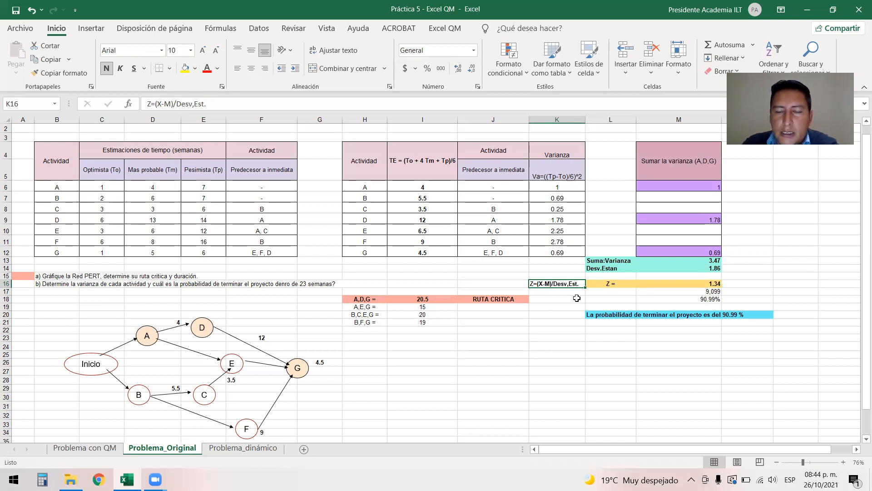
Examine the critical path duration in I18 and the value below Z in M17, and compare with the Problema_dinámico sheet.
left_click(421, 298)
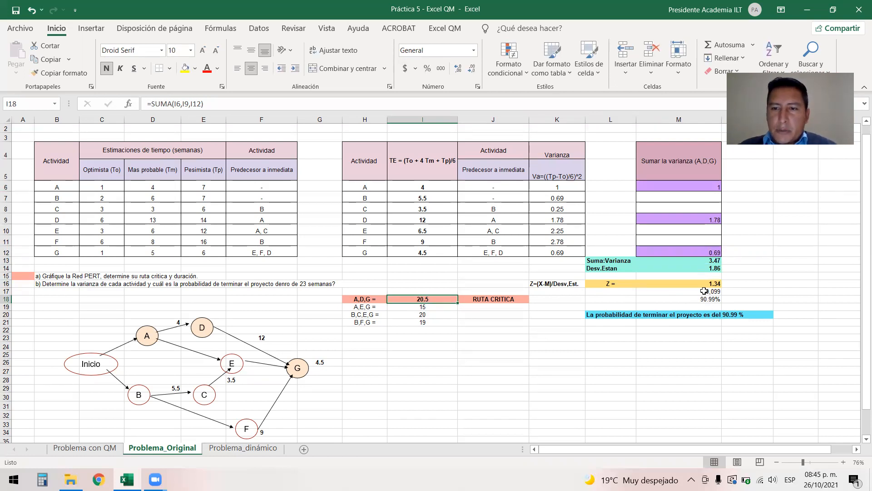
left_click(703, 291)
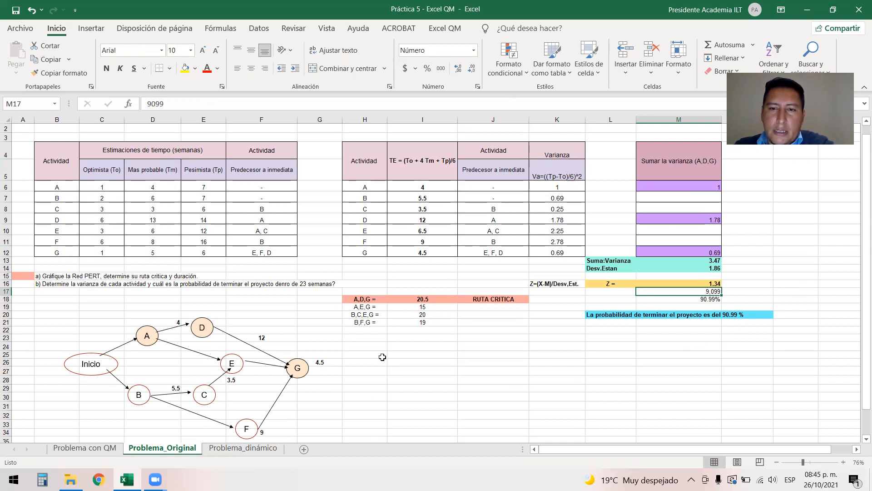
left_click(250, 449)
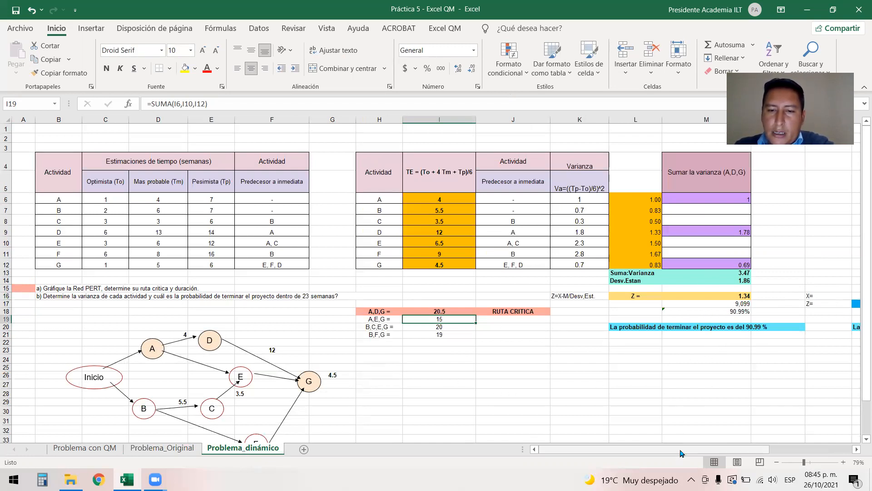
left_click(173, 448)
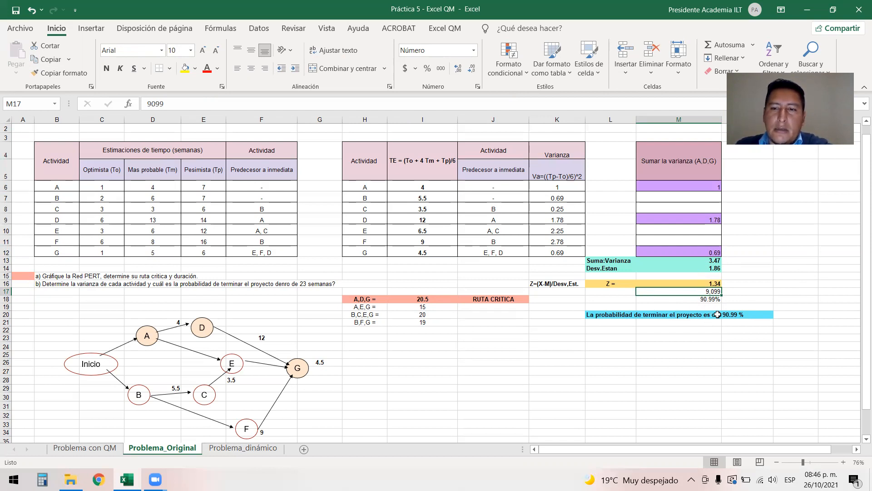
Check the percentage probability in M18, and examine the X value in weeks in P16 on the Problema_dinámico sheet.
left_click(708, 299)
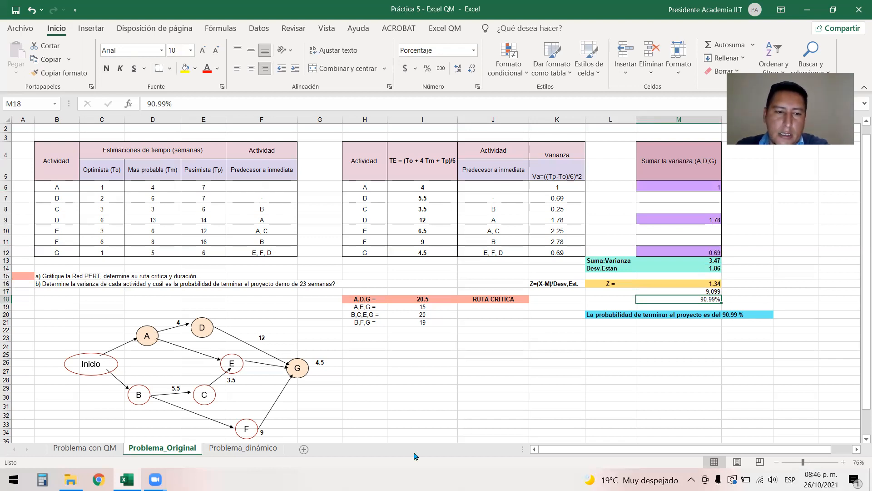
left_click(262, 449)
left_click_drag(695, 450, 738, 450)
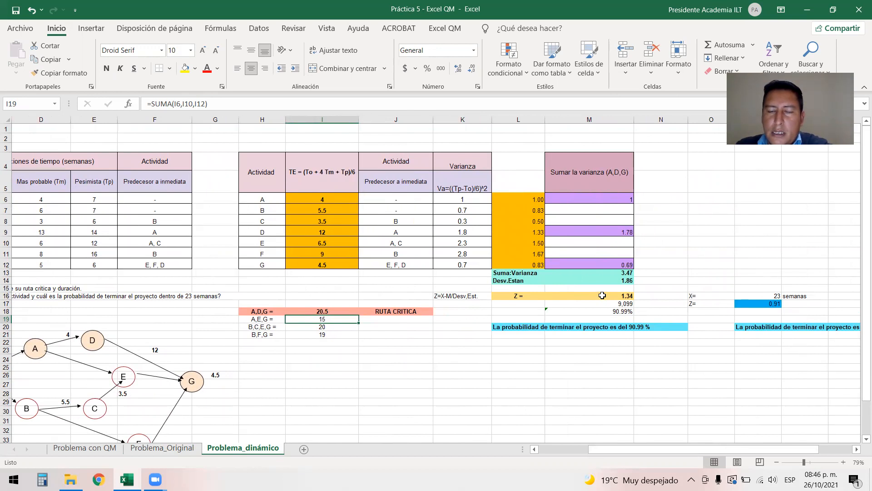
left_click(715, 295)
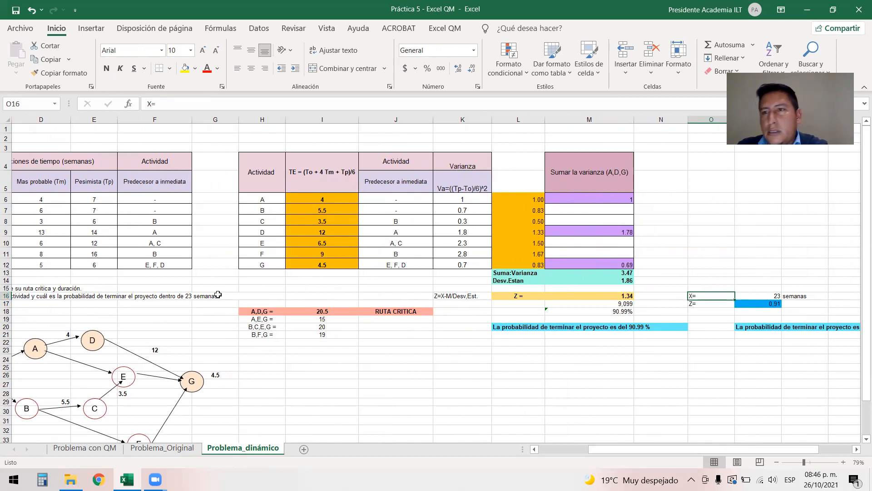
double_click(774, 297)
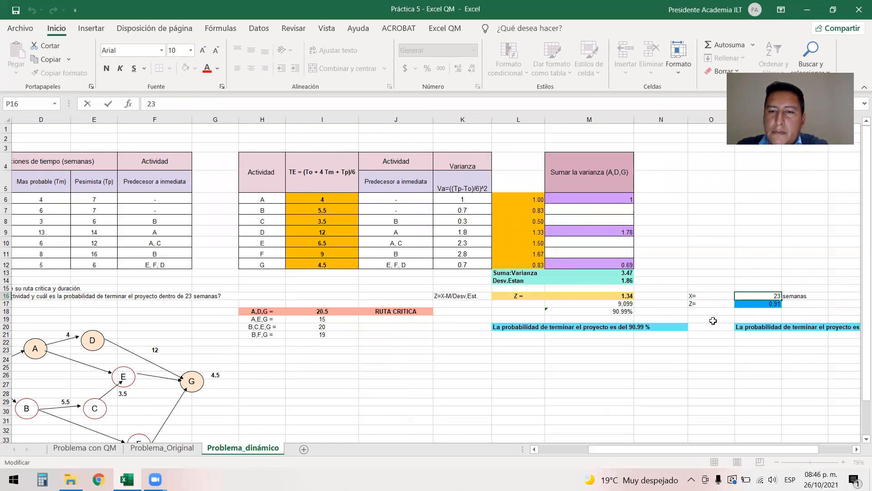
Replace the Z= label in O17 with Probabilidad.
left_click(712, 304)
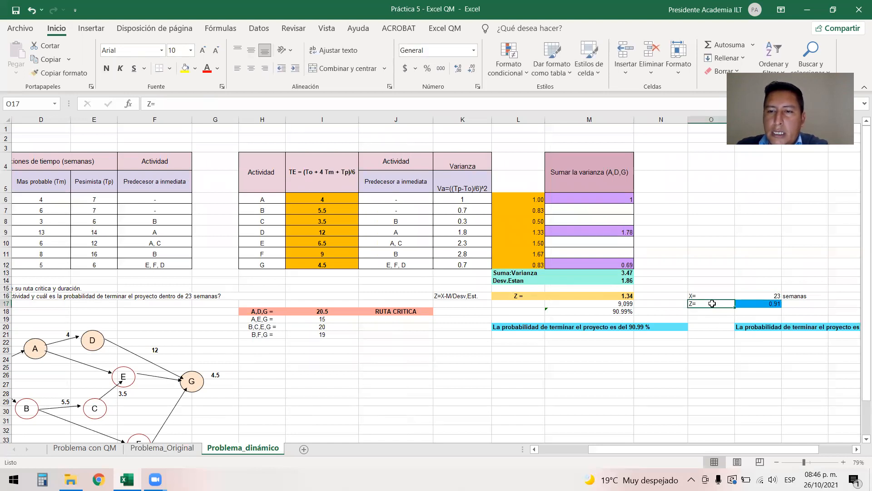
double_click(726, 303)
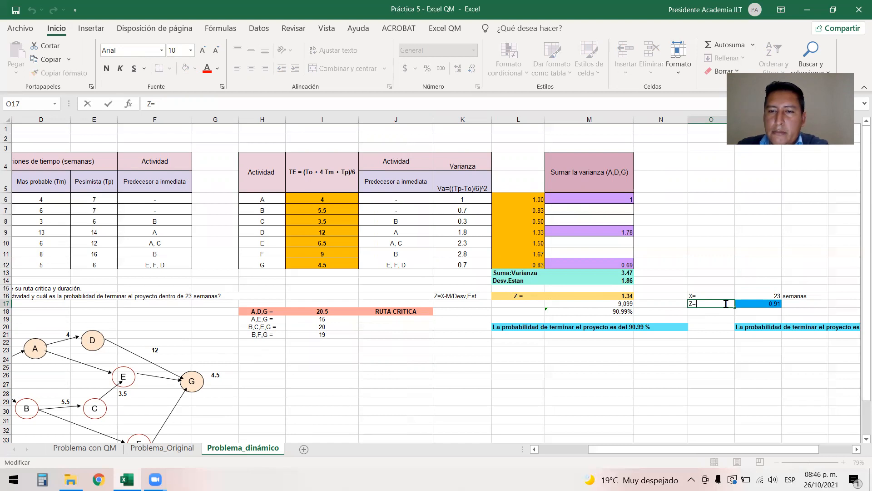
key("BackSpace")
key("BackSpace")
type("Probabilidad")
left_click(729, 313)
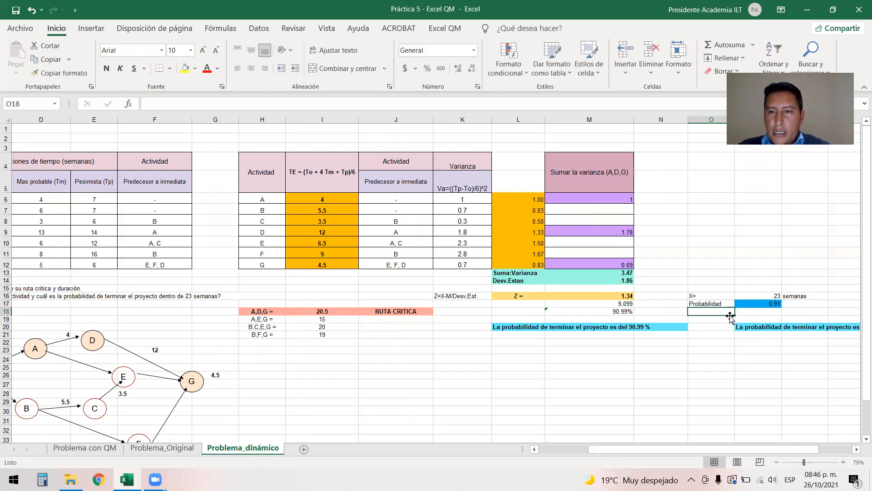
Inspect the DISTR.NORM.N formula in P17 argument by argument: x, media, desv_estándar and acumulado.
double_click(773, 306)
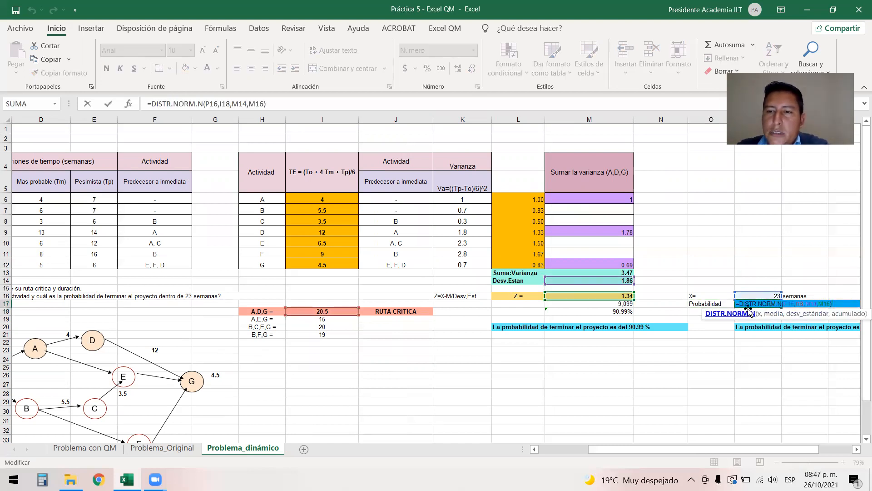
key("Escape")
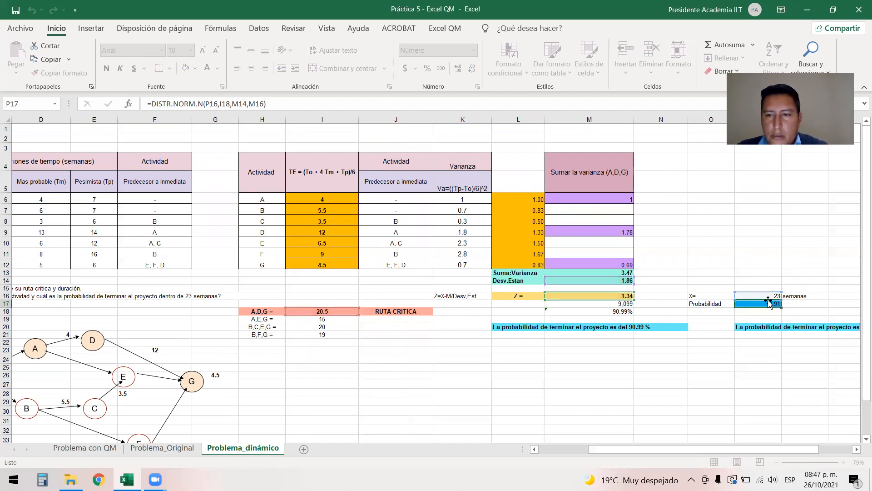
left_click(812, 462)
left_click_drag(811, 450, 813, 449)
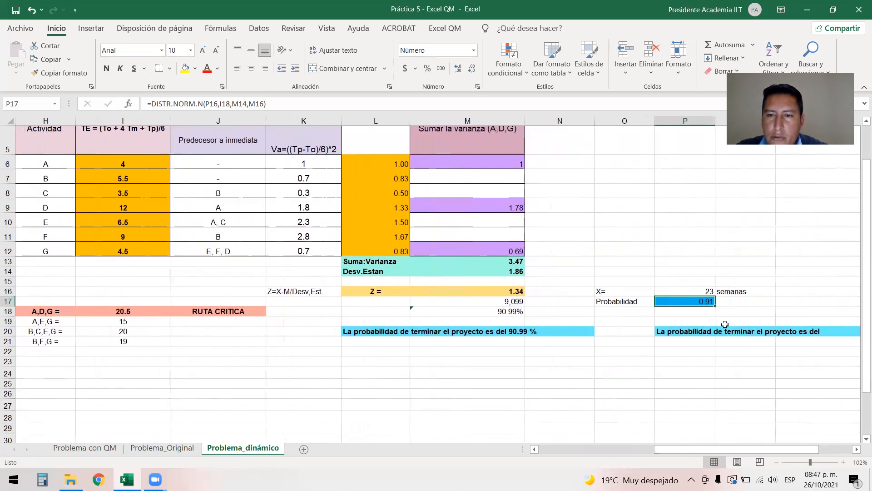
double_click(691, 302)
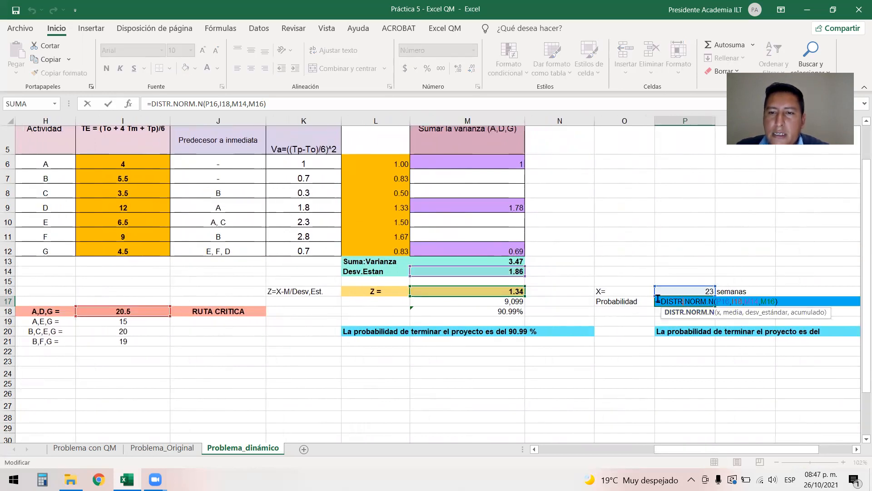
left_click_drag(659, 301, 716, 301)
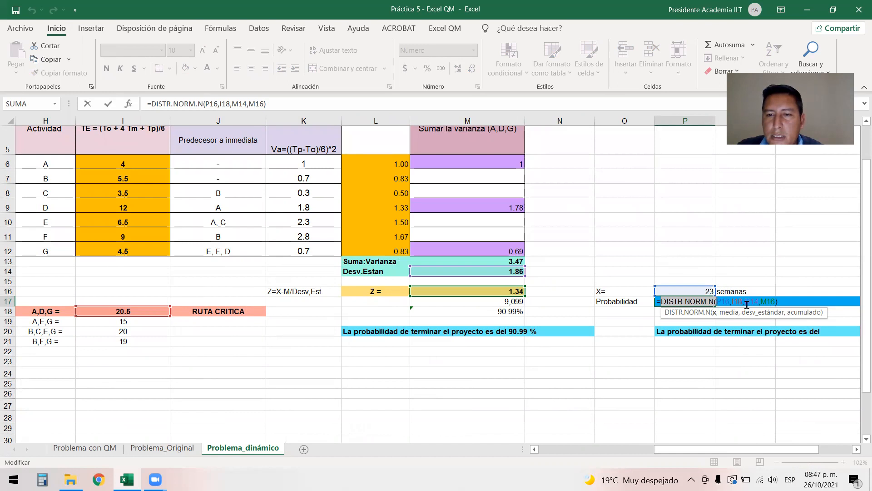
double_click(722, 302)
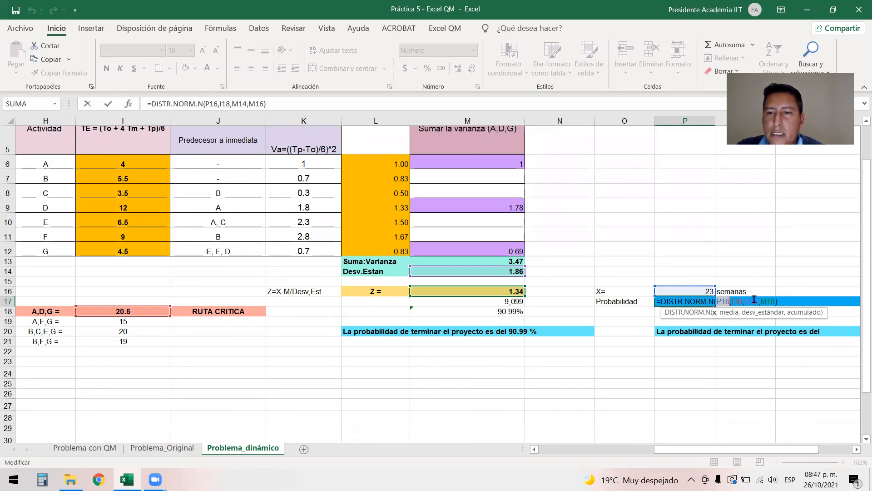
double_click(736, 301)
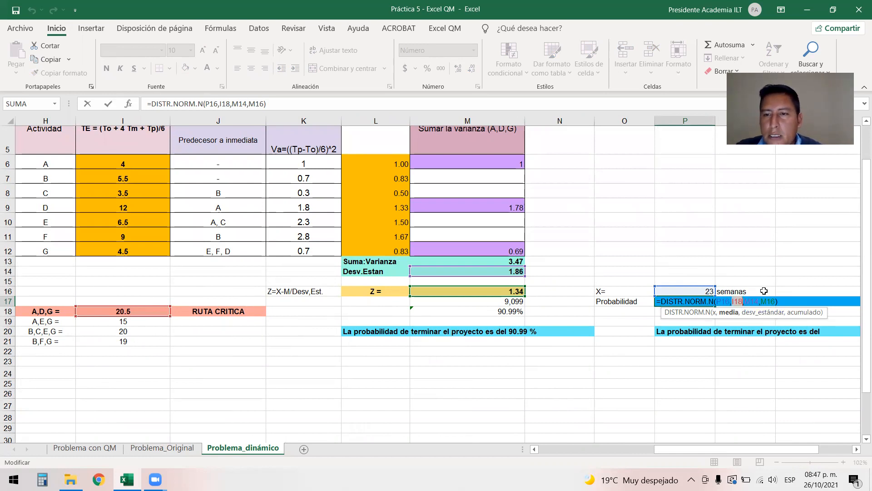
double_click(753, 302)
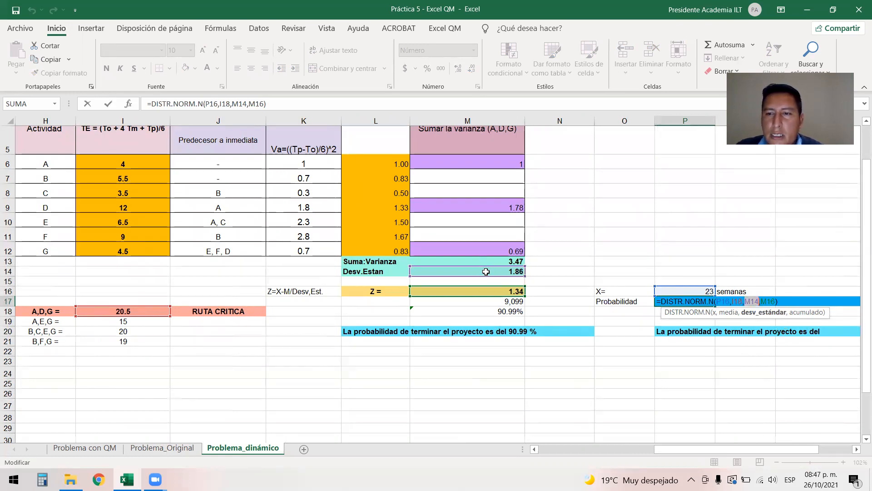
double_click(768, 301)
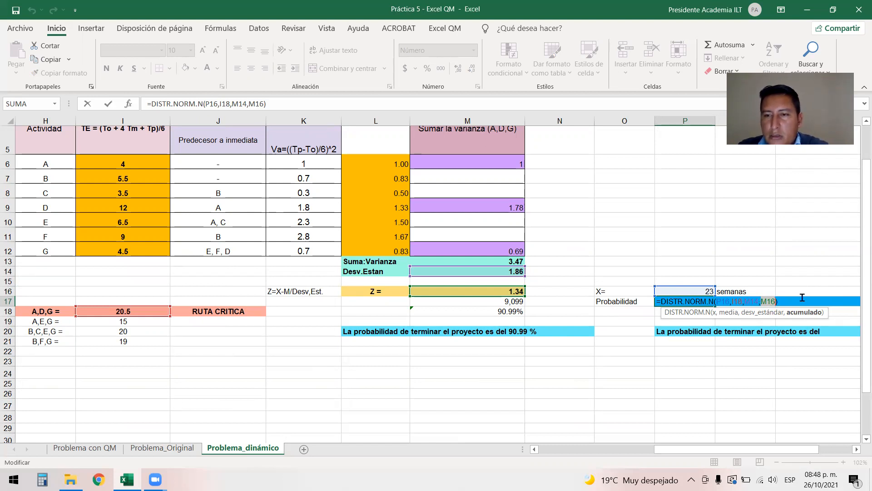
key("Return")
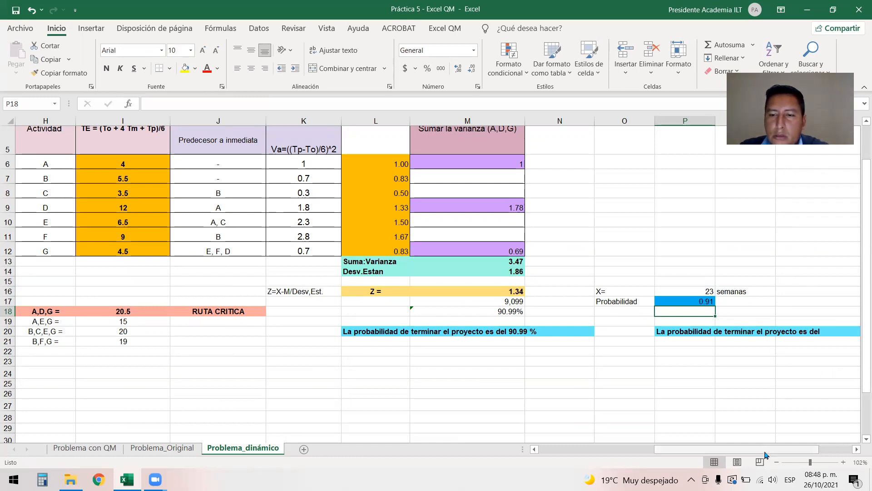
Inspect the formula in S20 behind the percentage that ends the project completion probability sentence.
left_click_drag(766, 451, 792, 450)
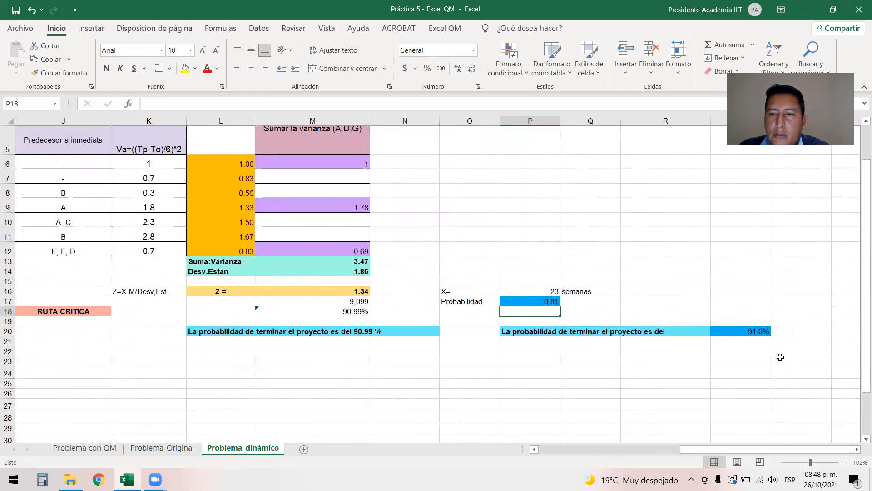
double_click(749, 334)
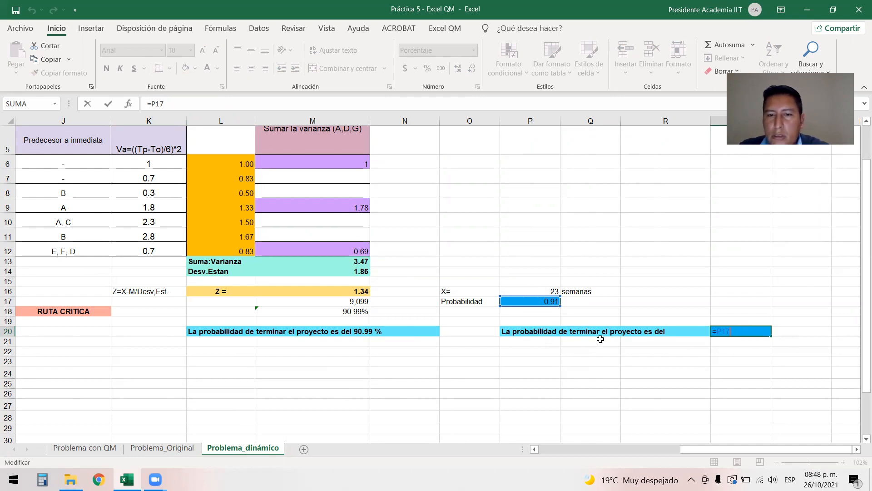
key("Return")
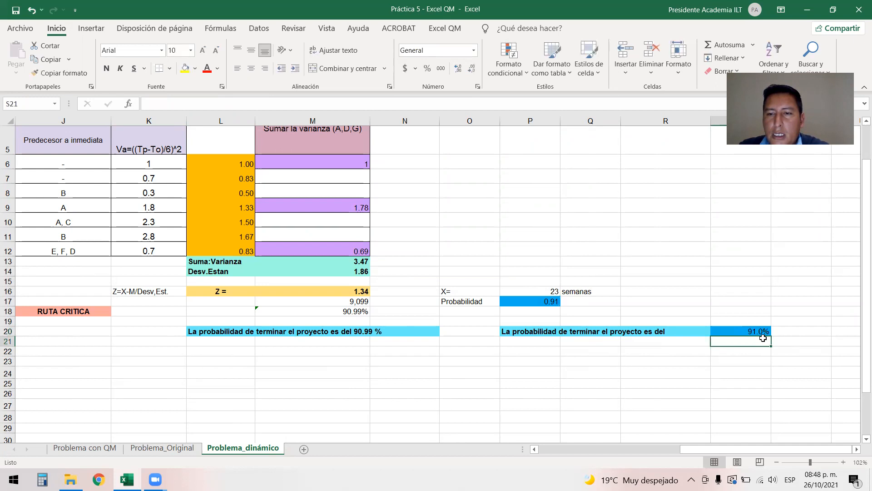
left_click(752, 330)
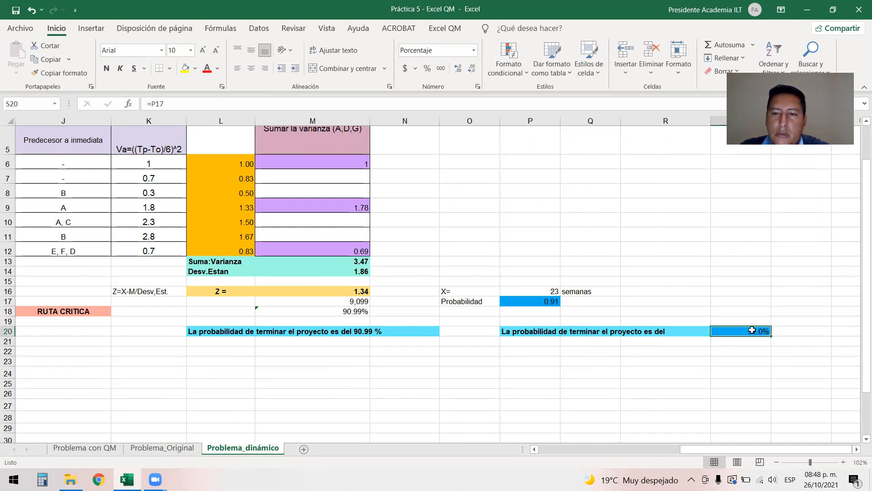
double_click(740, 330)
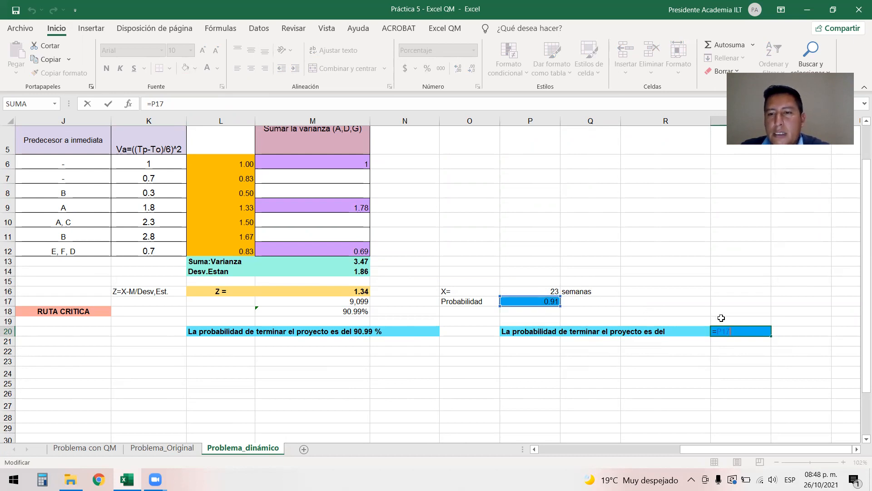
key("Return")
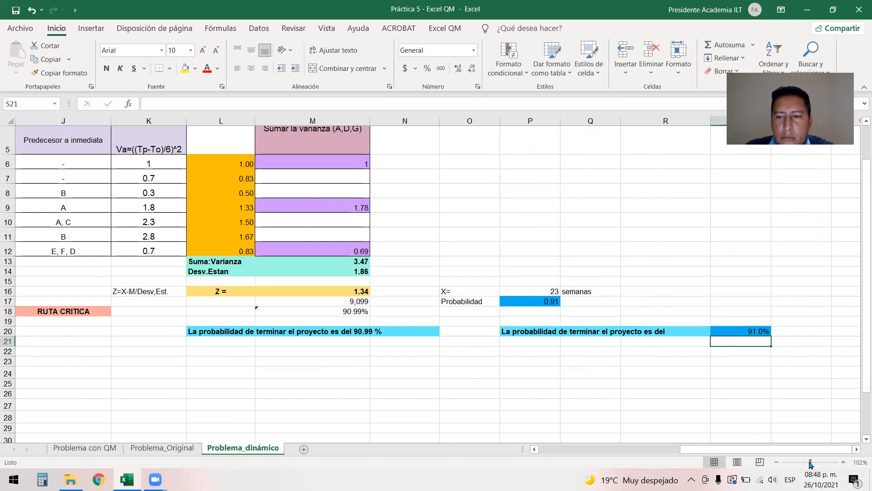
Review the whole problem layout and inspect activity A's expected time formula in I6.
left_click_drag(809, 462, 804, 463)
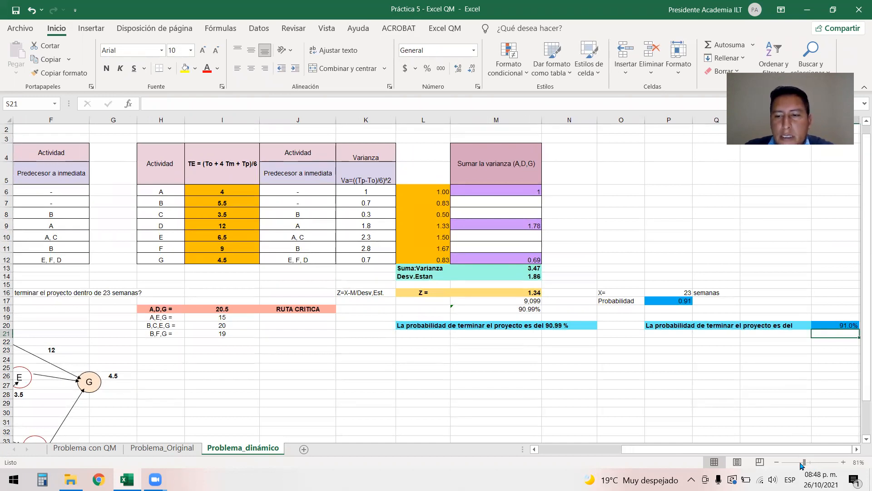
left_click_drag(803, 463, 801, 463)
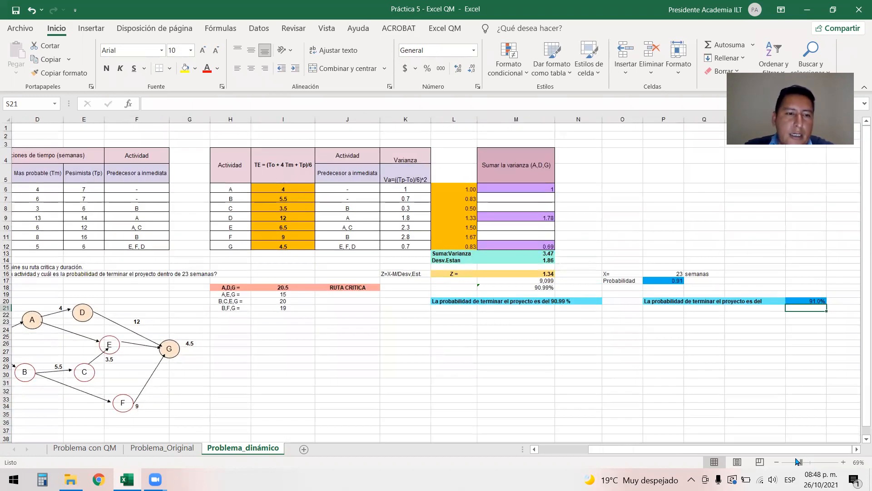
left_click_drag(723, 453, 690, 451)
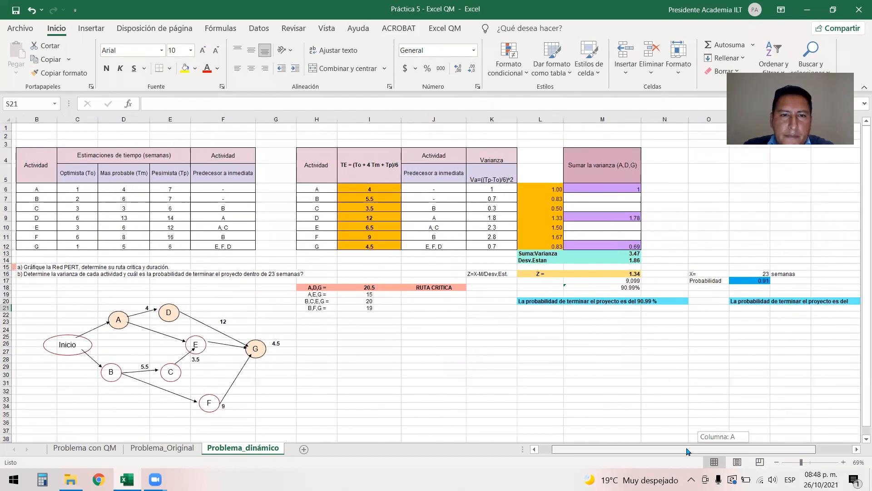
left_click_drag(687, 451, 691, 451)
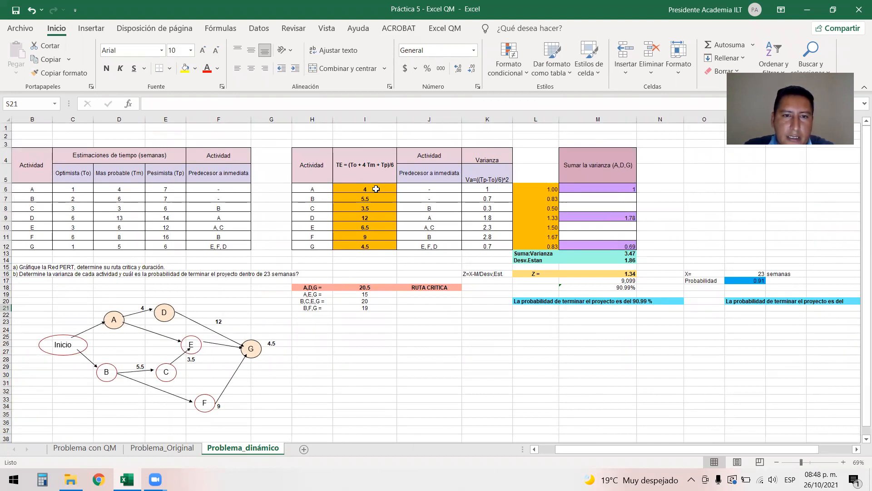
double_click(376, 188)
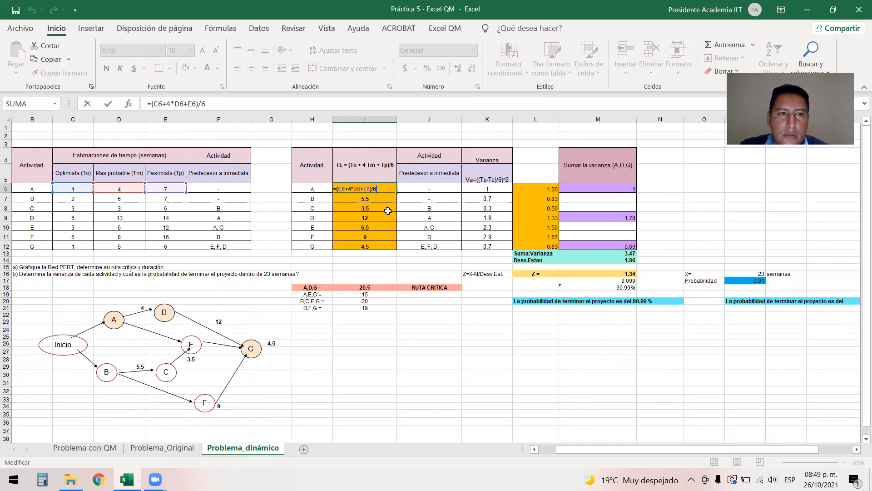
key("Escape")
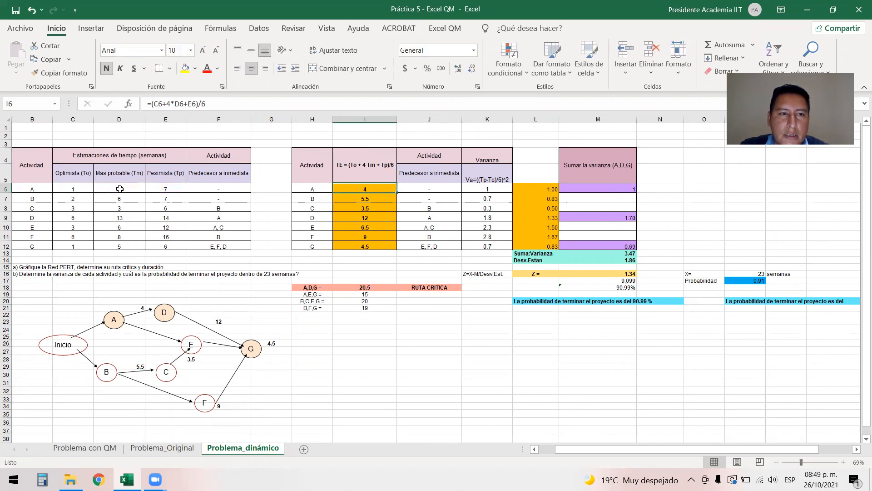
Link the duration label on the arrow from A to D in the network, cell D21, to activity A's expected time with =I6.
left_click(118, 188)
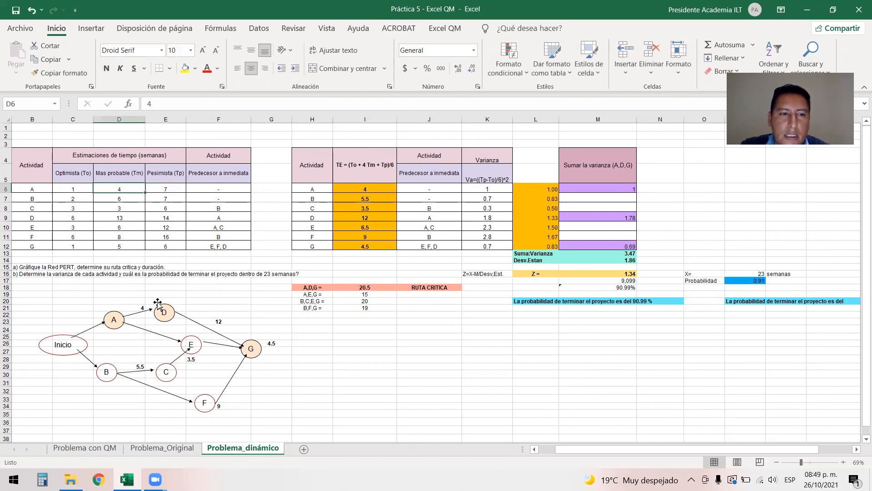
key("Down")
key("Down")
key("Down")
key("Down")
key("Down")
key("Down")
key("Down")
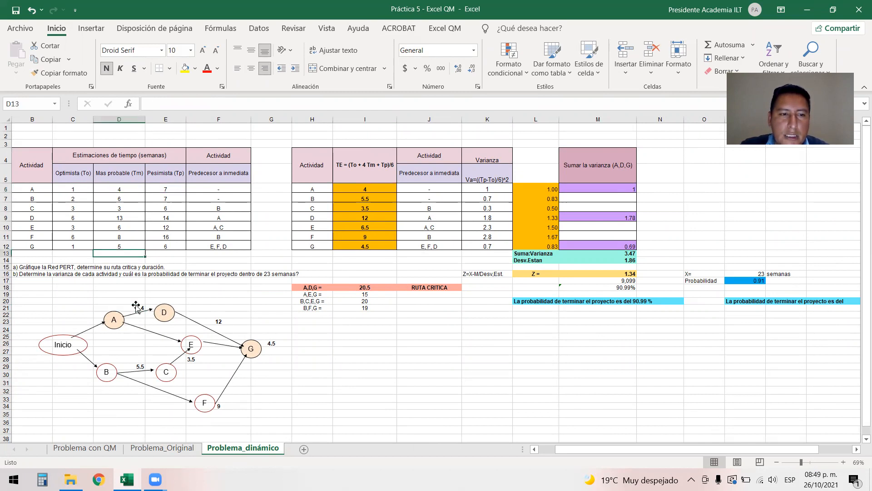
left_click(138, 308)
type("=")
left_click(365, 189)
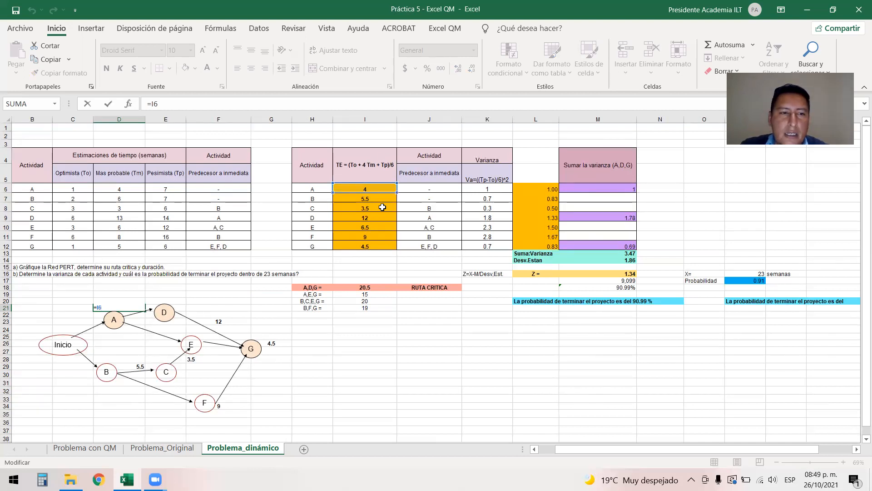
key("ctrl+Return")
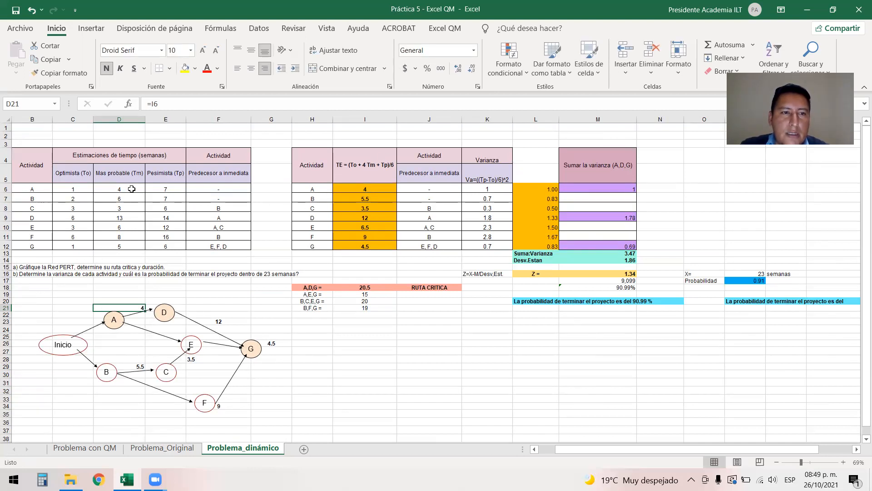
Set activity A's pessimistic time in E6 to 9.
left_click(174, 190)
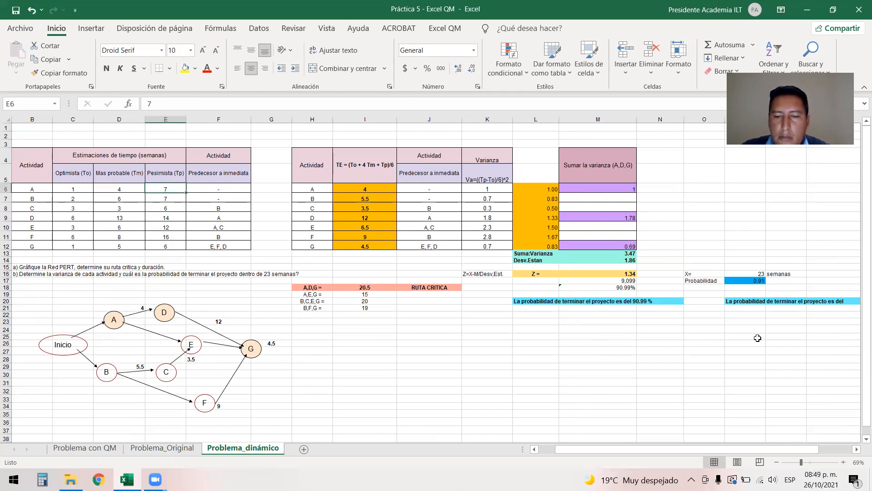
type("9")
key("Return")
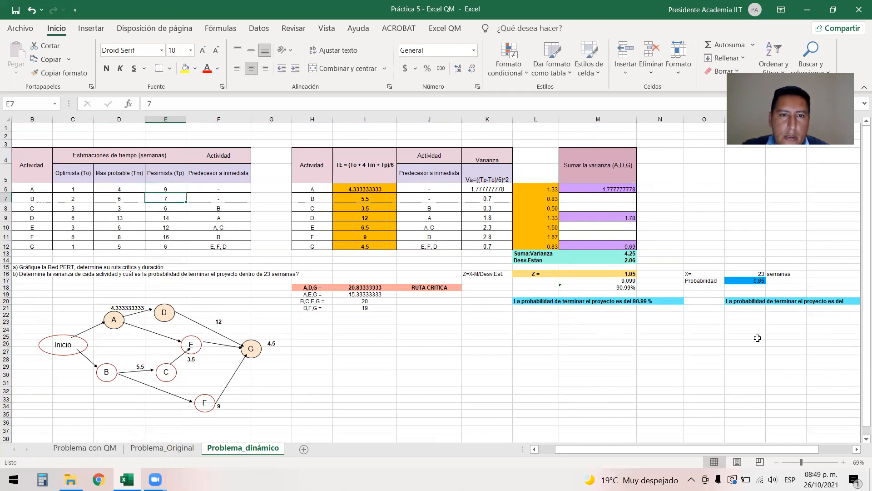
Check the formulas in I6 and D21 for activity A, and undo the last change to its pessimistic time in E6.
left_click(365, 190)
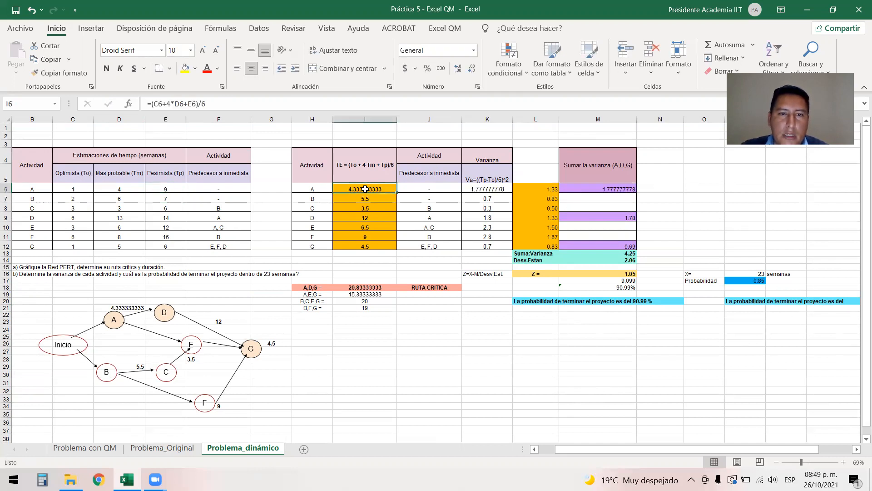
left_click(113, 308)
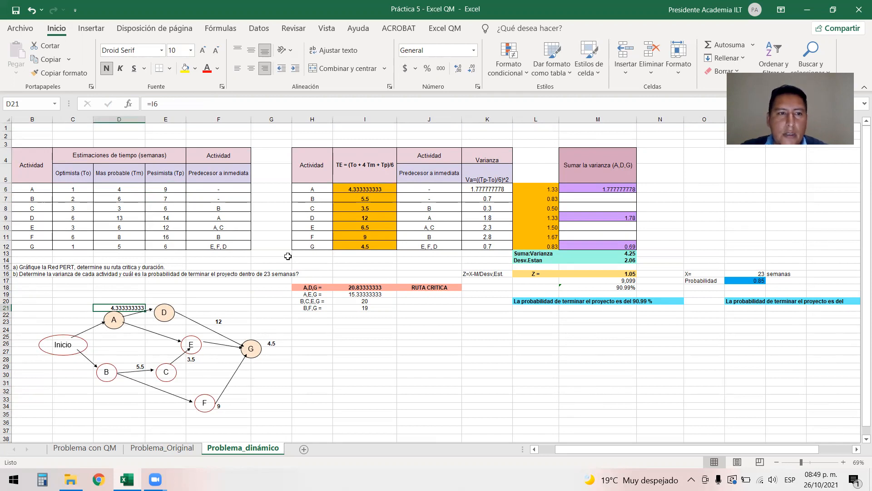
key("ctrl+z")
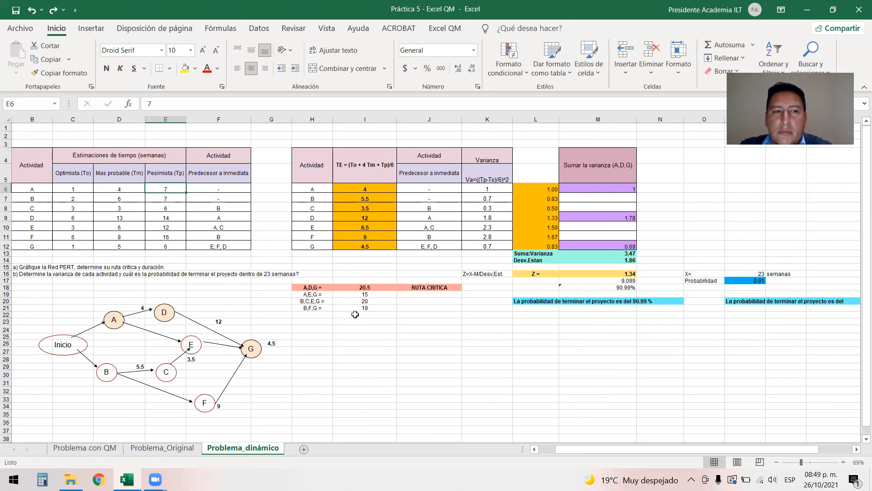
Copy the Varianza header from K4 to L4, above the unlabelled column of values.
left_click_drag(655, 452, 613, 451)
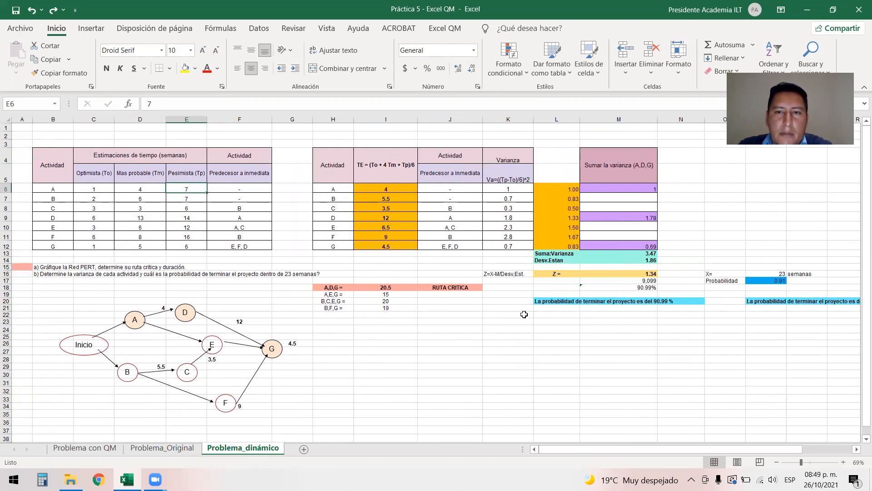
left_click(557, 155)
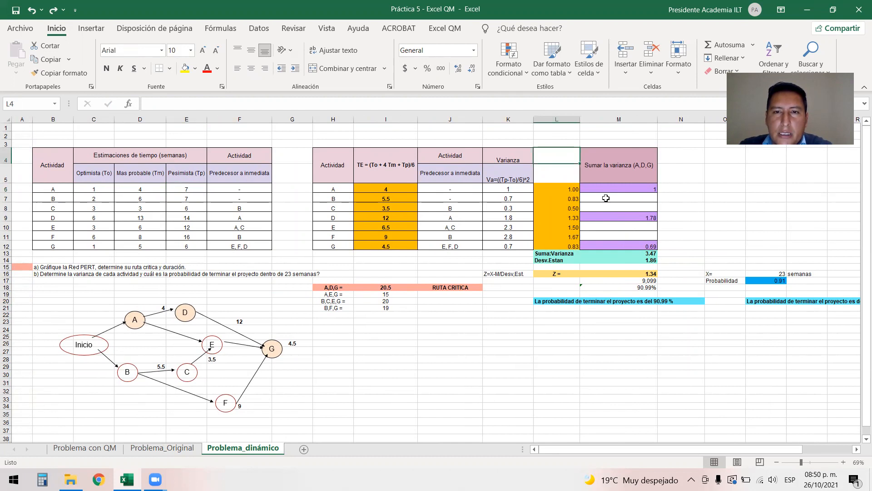
left_click(526, 157)
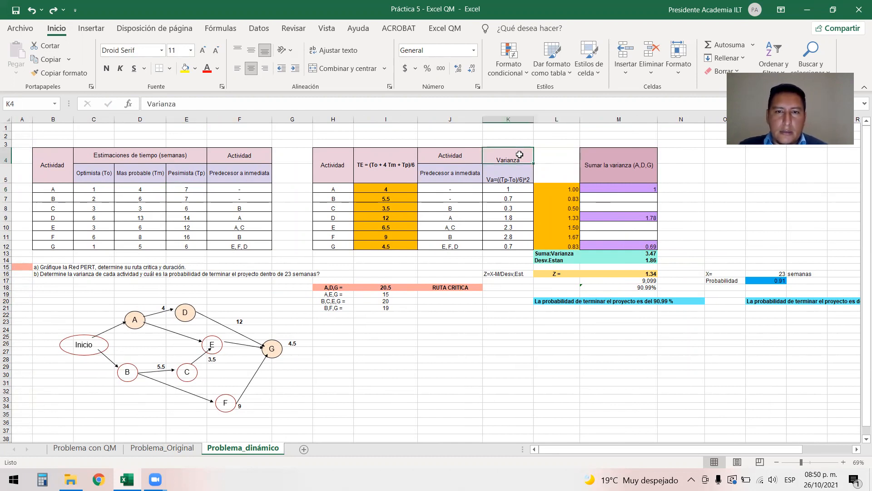
key("ctrl+c")
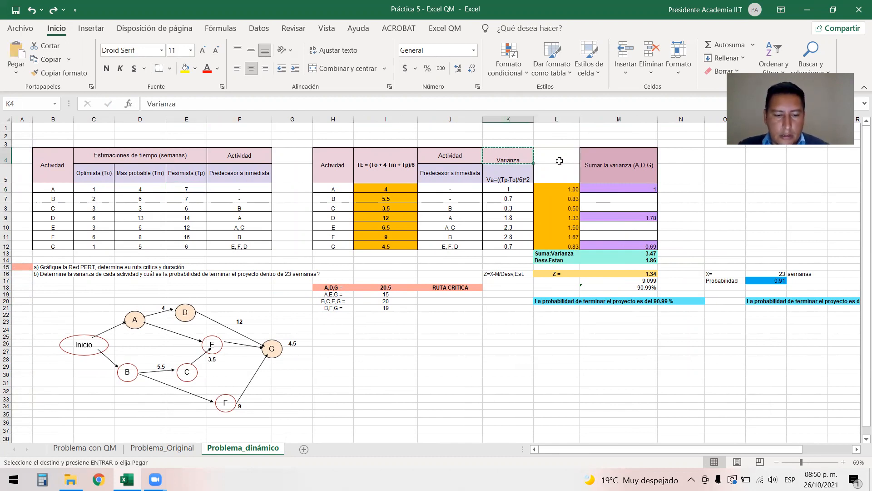
left_click(561, 159)
key("ctrl+v")
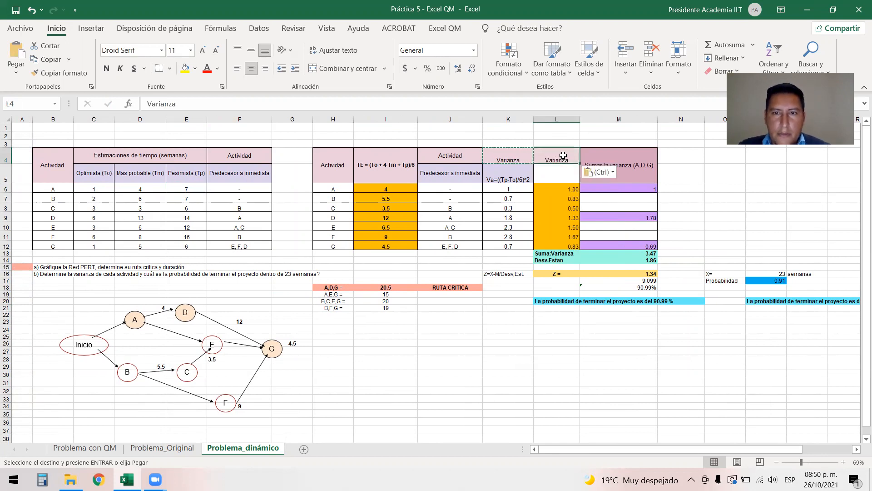
Replace the header text in L4 with Desv.Estan.
double_click(552, 158)
double_click(550, 158)
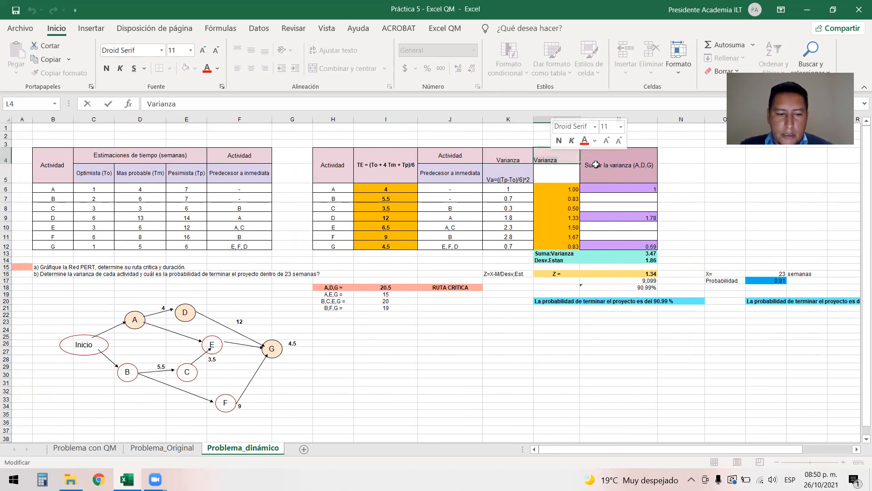
type("dEsv.Estan")
key("BackSpace")
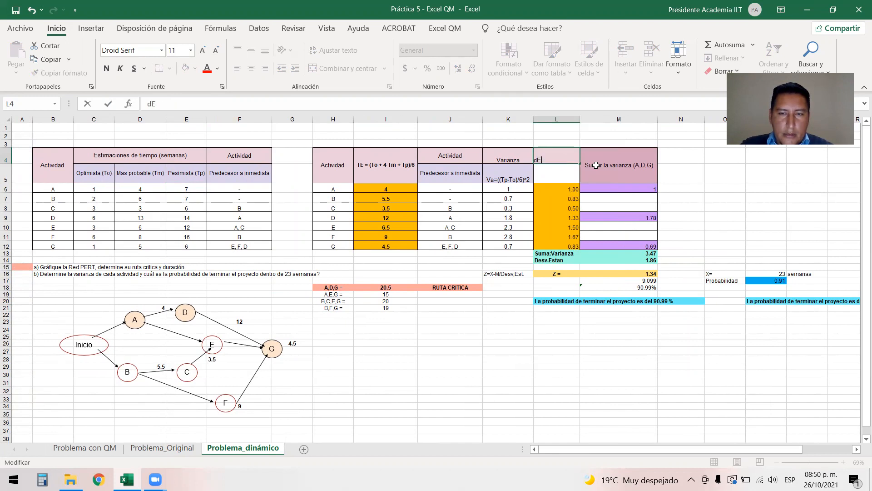
type("d")
key("BackSpace")
key("BackSpace")
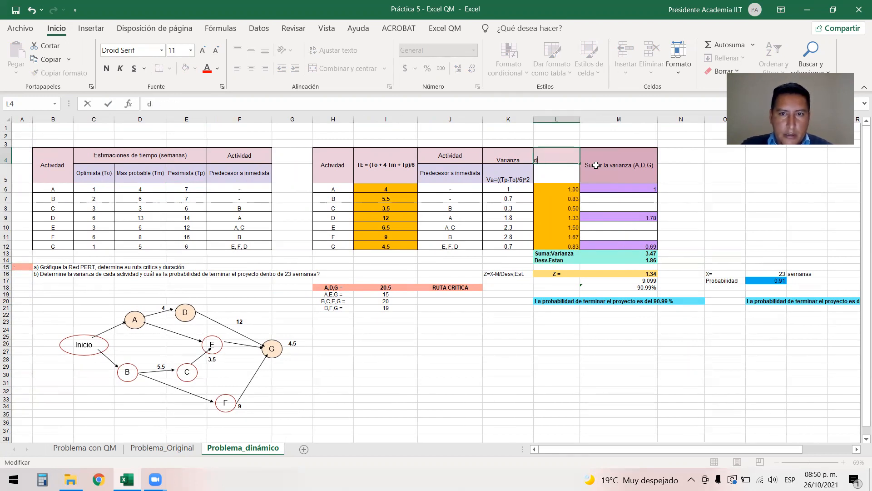
type("Desv.Estan")
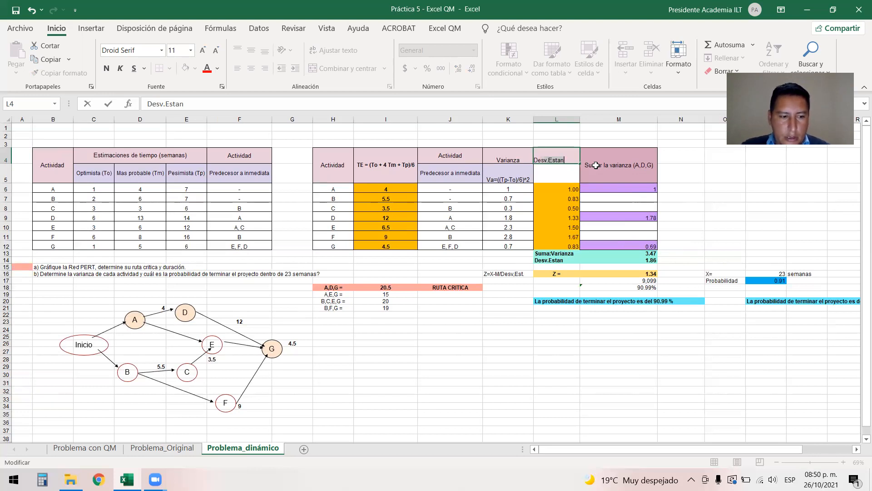
left_click(595, 165)
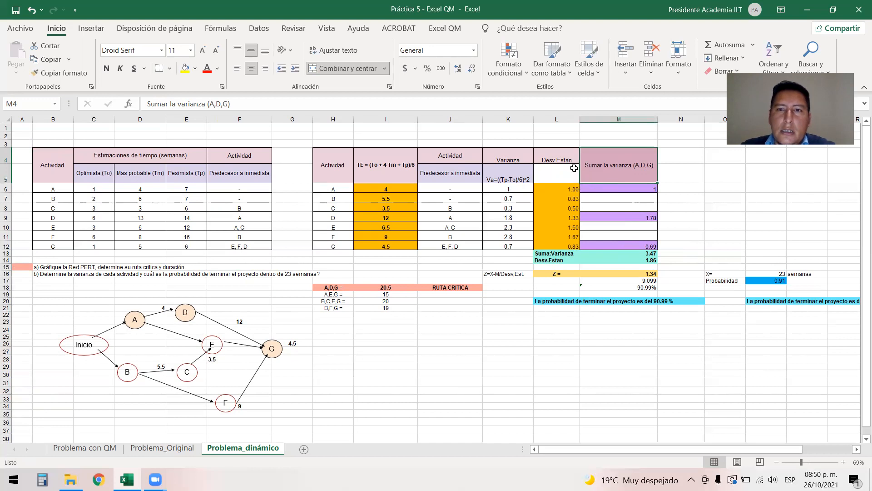
Review the standard deviation column L, the activity column B and the predecessor column F as input data for the model.
left_click(560, 119)
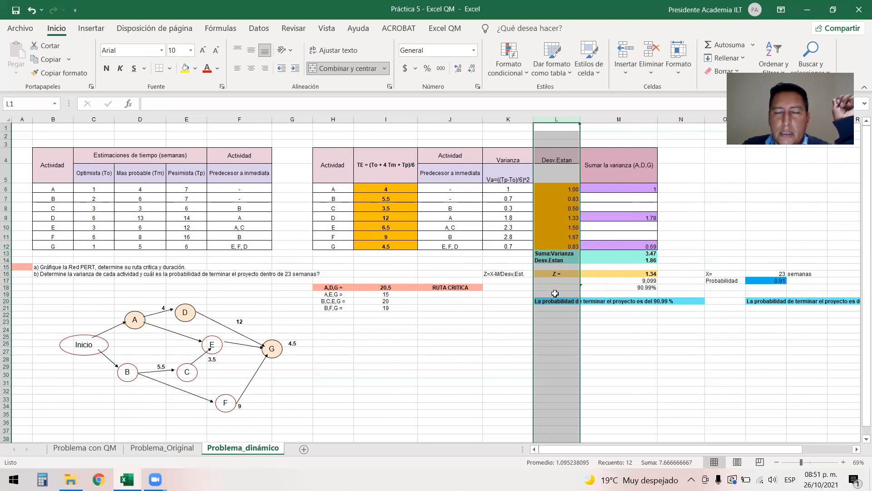
left_click(418, 335)
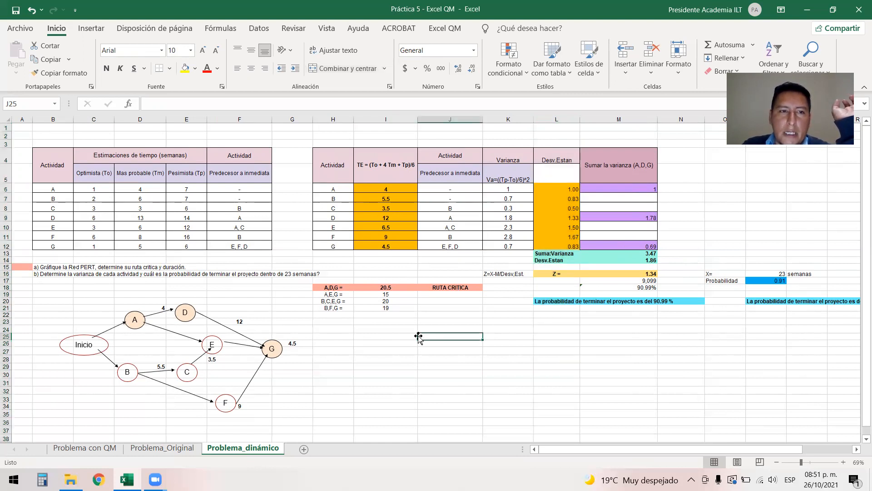
left_click(53, 120)
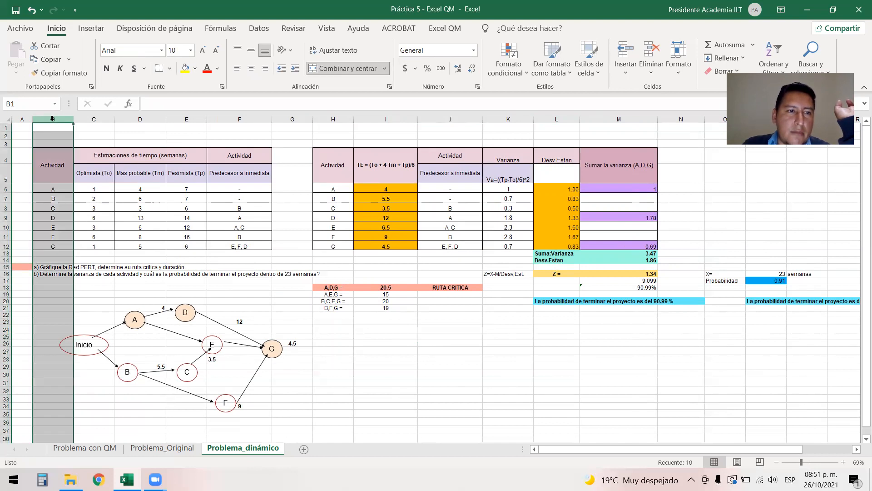
left_click(238, 119)
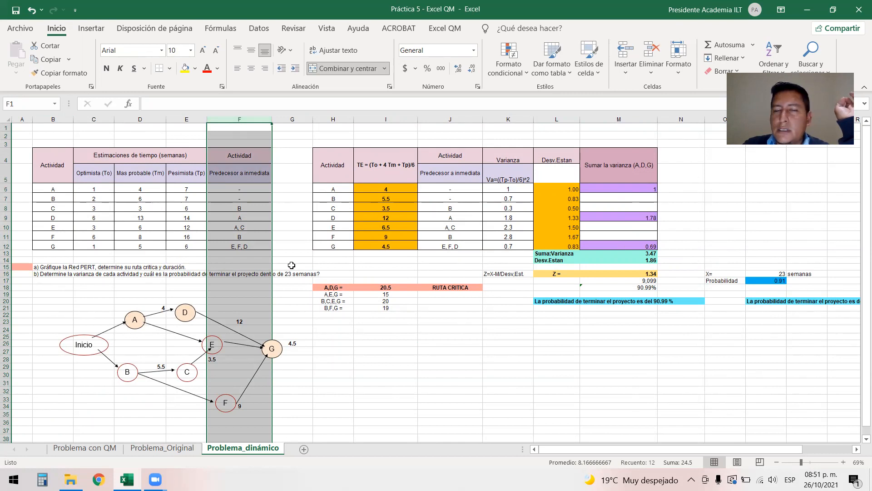
left_click(255, 248)
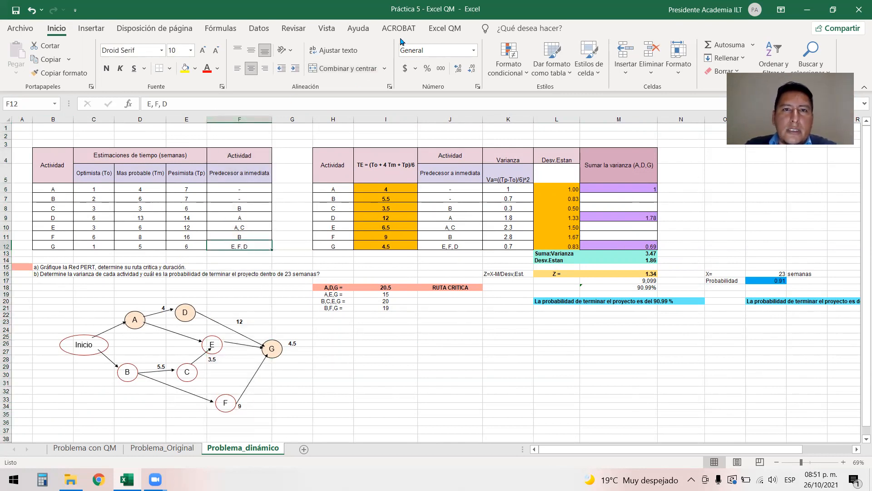
left_click(434, 30)
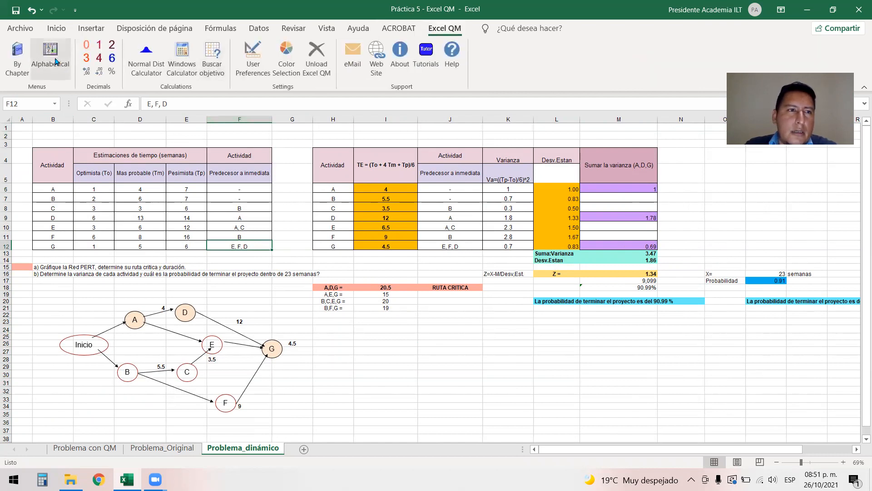
left_click(58, 69)
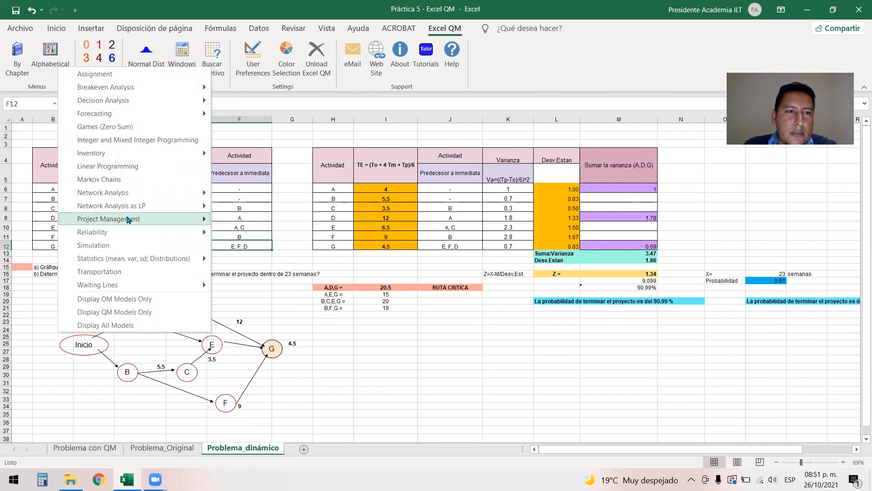
mouse_move(130, 220)
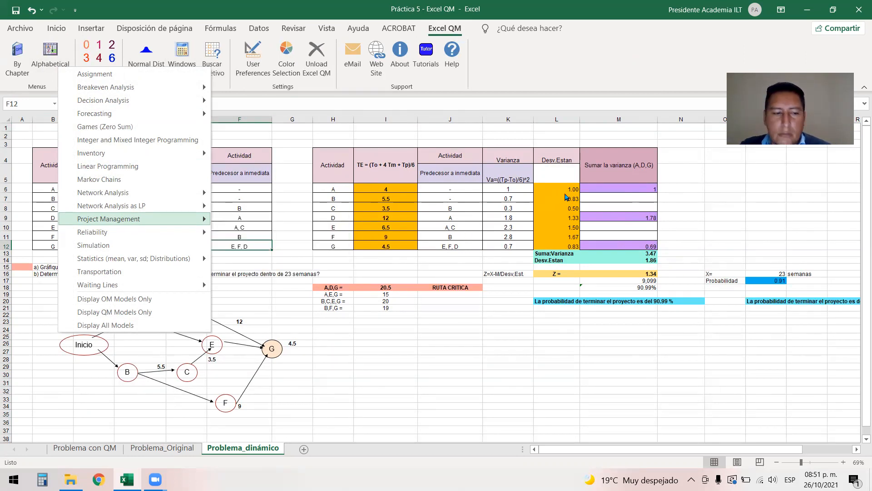
Inspect the square root formulas in L7 and L9 behind the standard deviations of activities B and D.
left_click(565, 196)
double_click(565, 196)
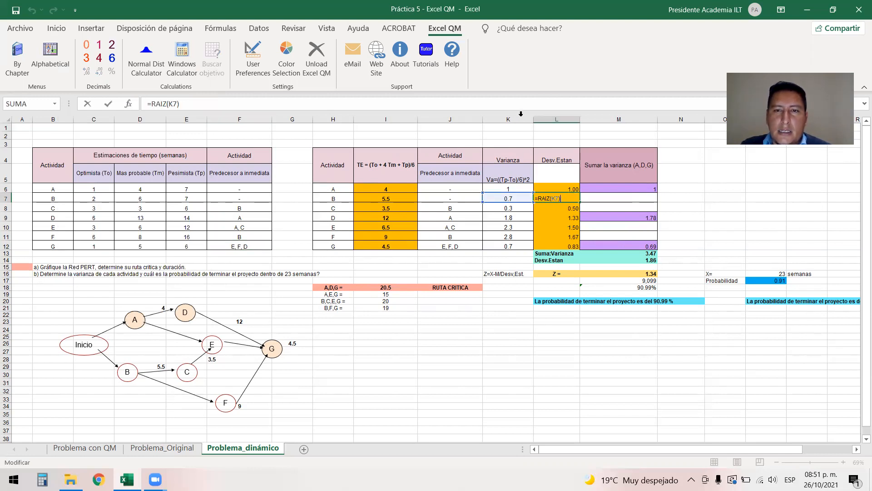
key("Return")
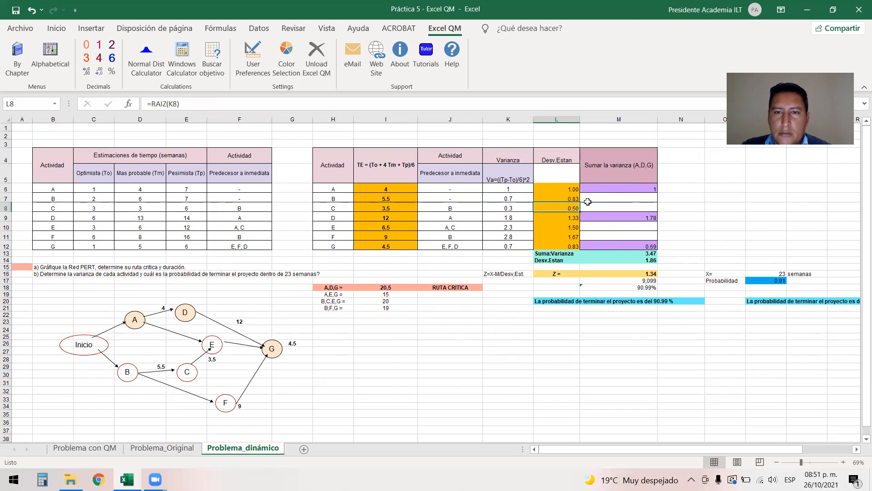
left_click(571, 218)
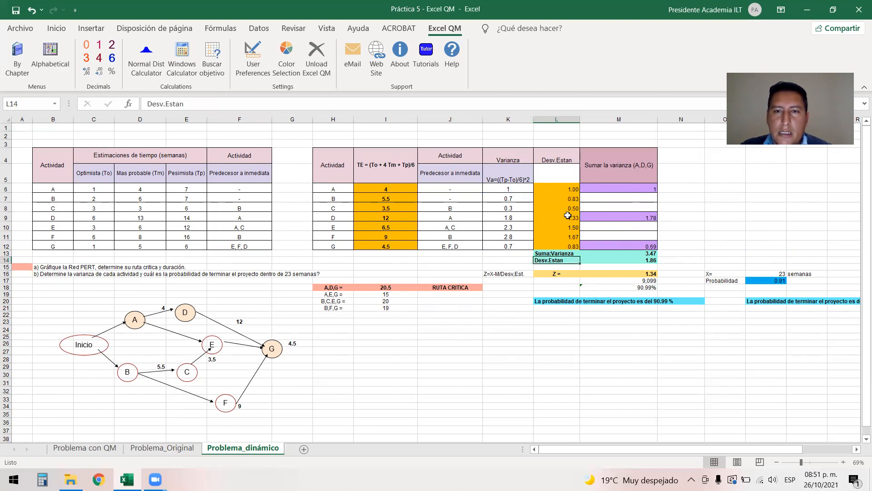
double_click(571, 218)
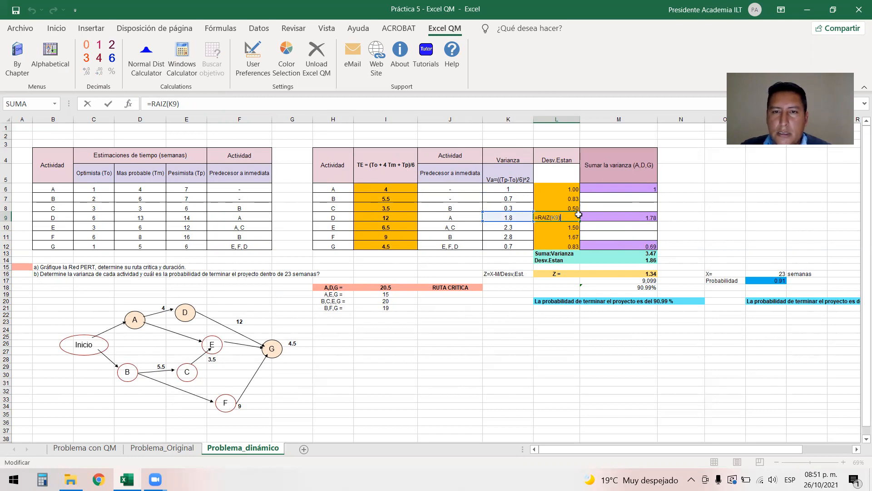
key("Return")
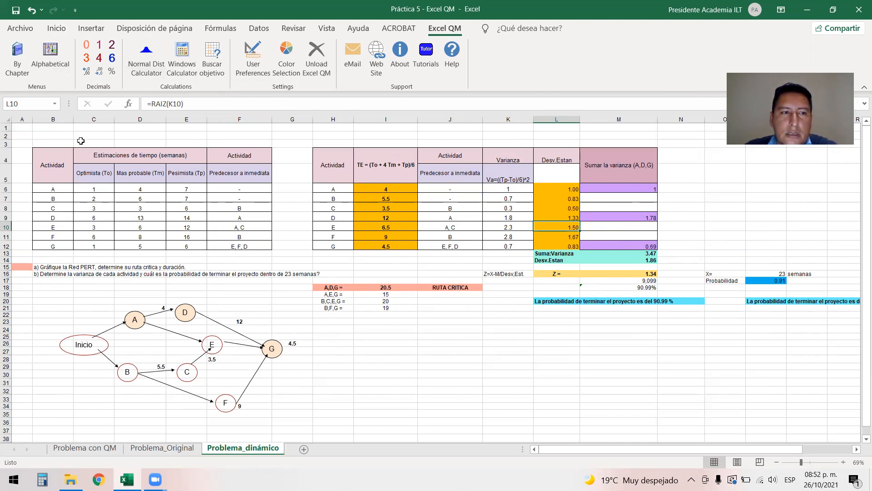
Review the columns needed for the model: activities in B, predecessors in F, expected times in I and standard deviations in L.
left_click(52, 123)
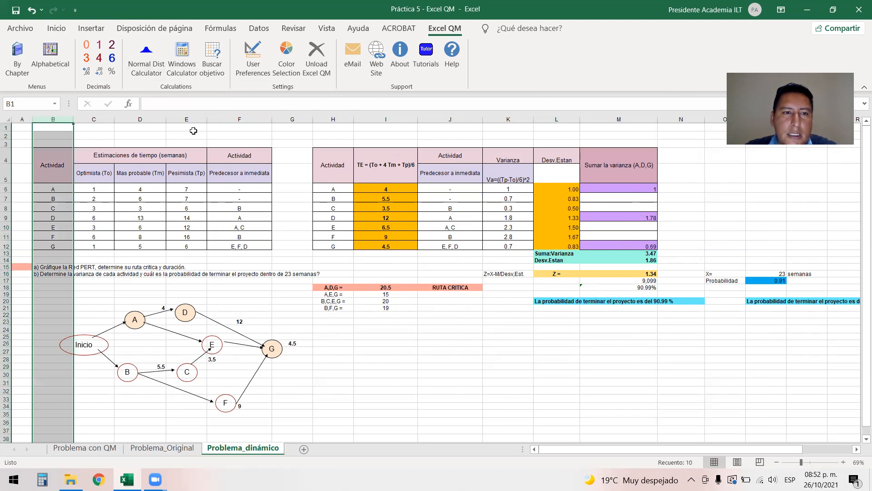
left_click(236, 120)
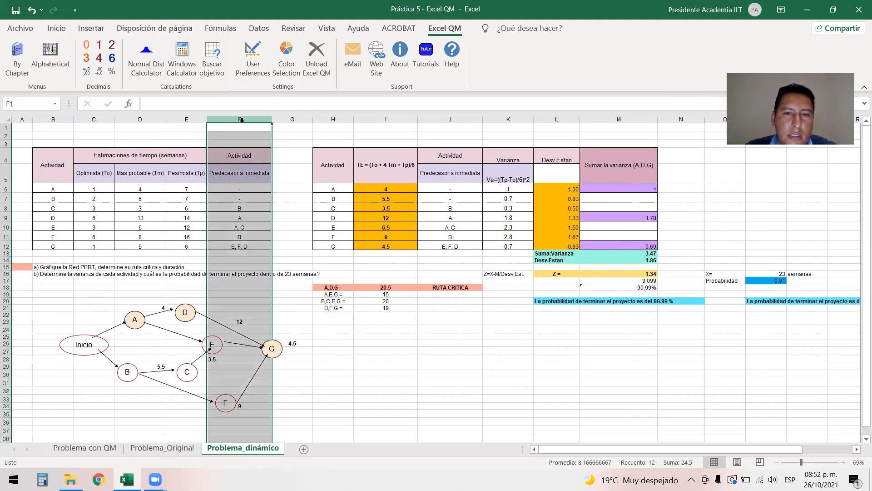
left_click(383, 119)
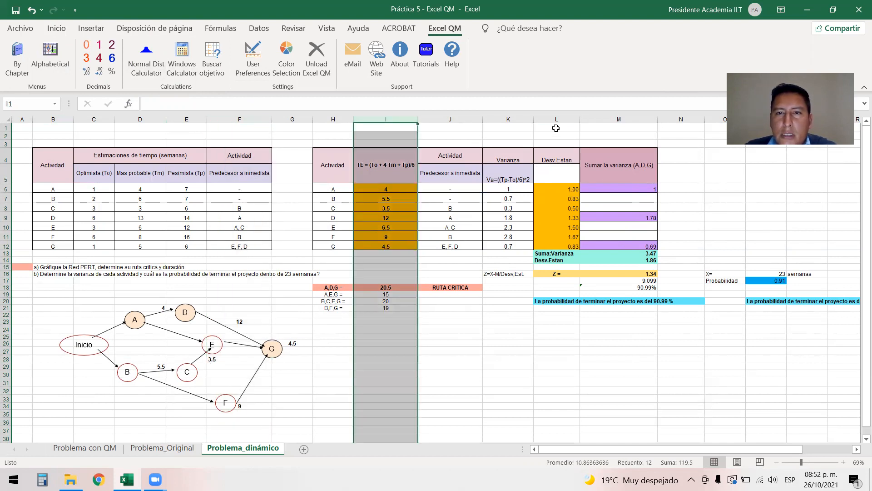
left_click(555, 120)
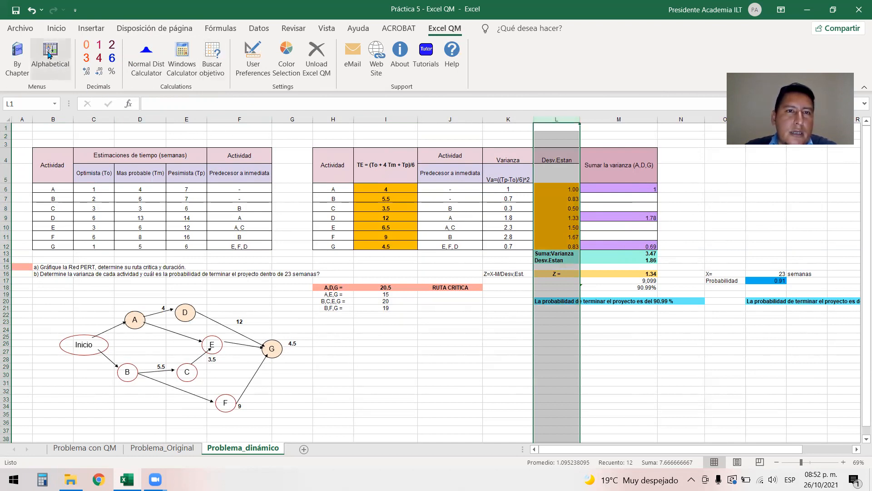
Start an Excel QM Project Management model with mean and standard deviation given, titled Problema con Excel QM, for 7 activities named A.
left_click(48, 69)
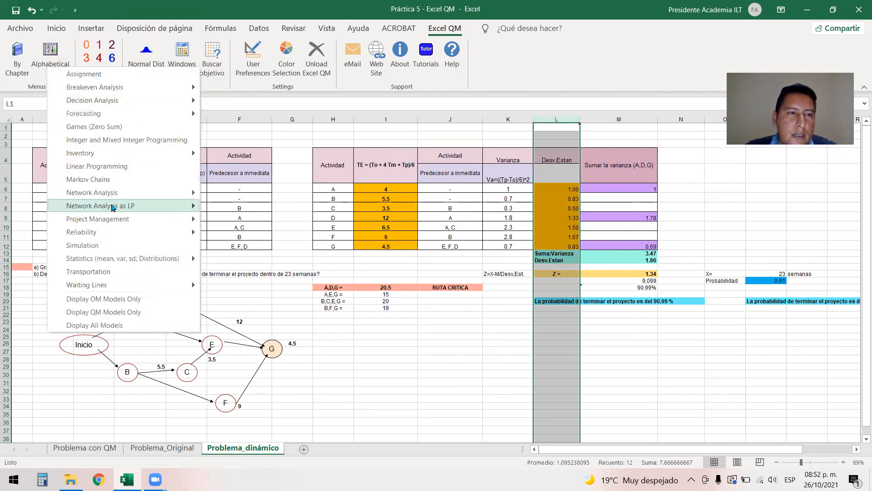
mouse_move(191, 219)
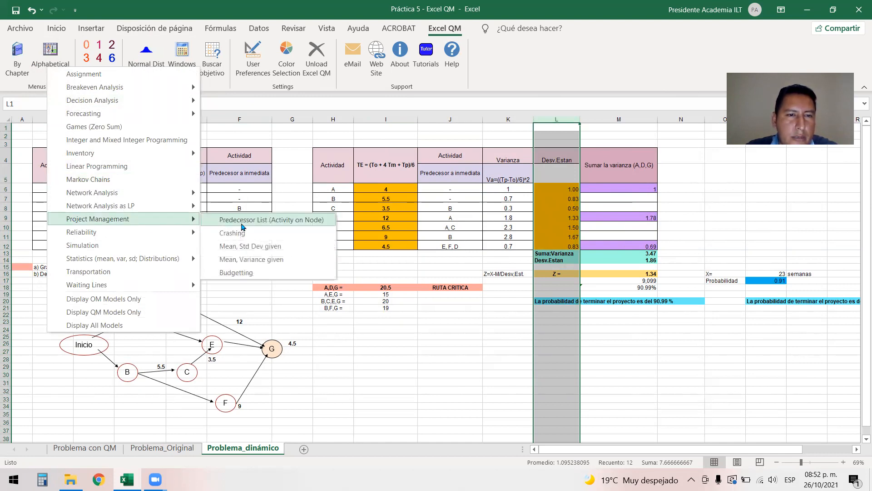
left_click(260, 251)
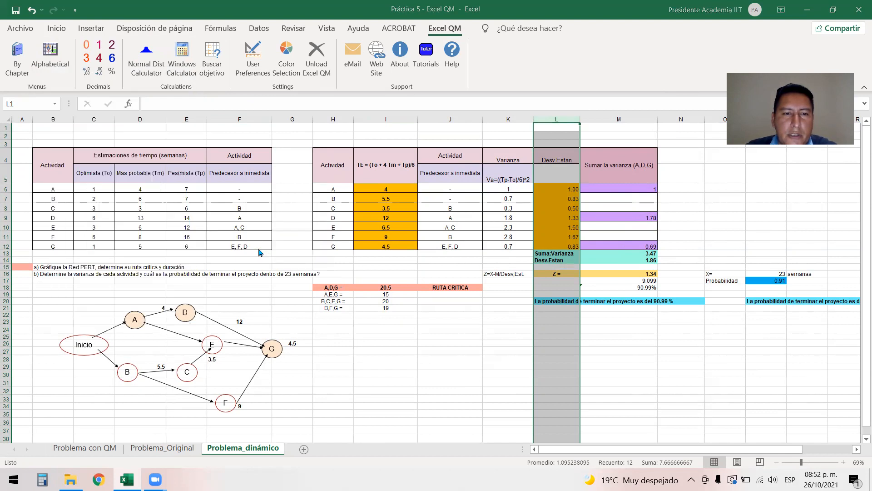
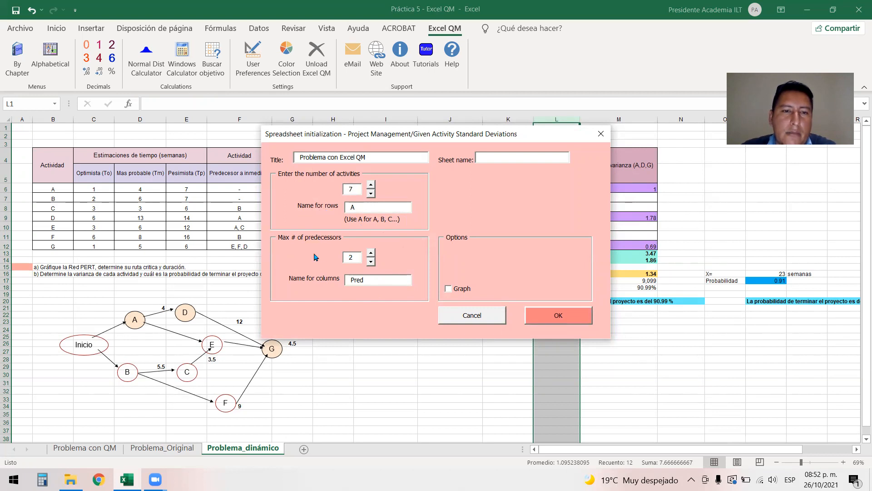
Generate the model sheet with a maximum of 3 predecessors and a graph, and move the Gantt chart clear of the variance results table.
left_click(371, 253)
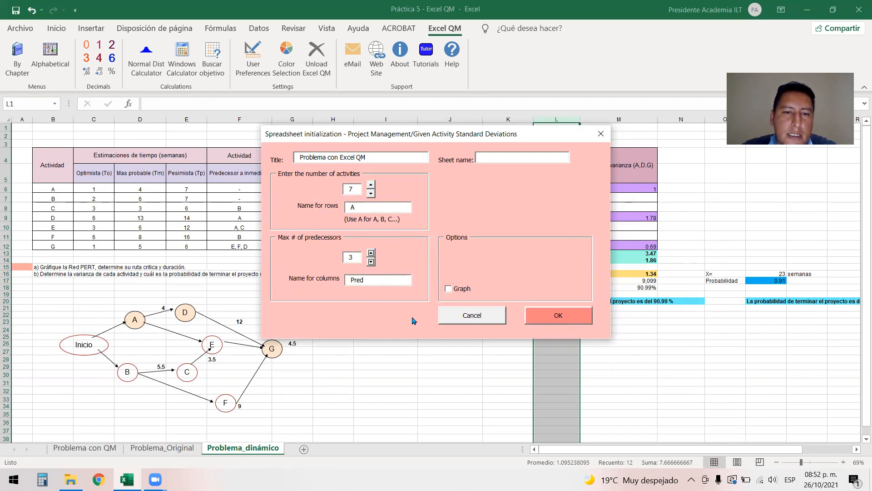
left_click(371, 283)
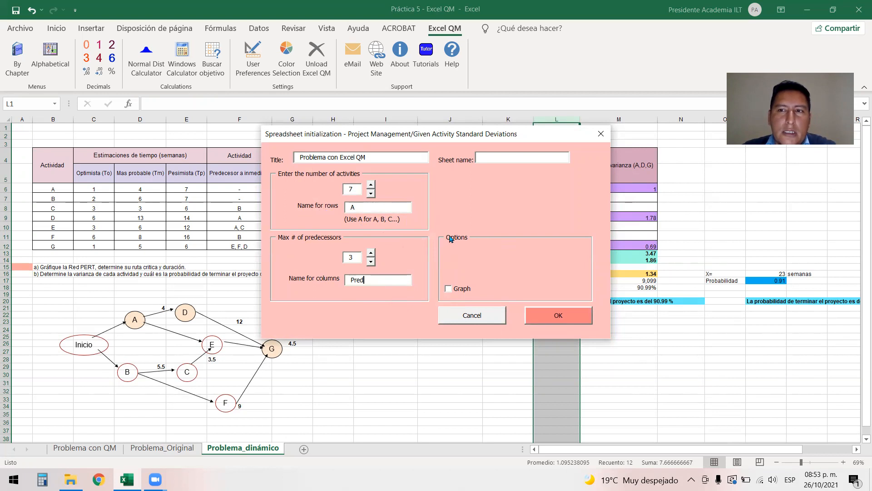
left_click(451, 288)
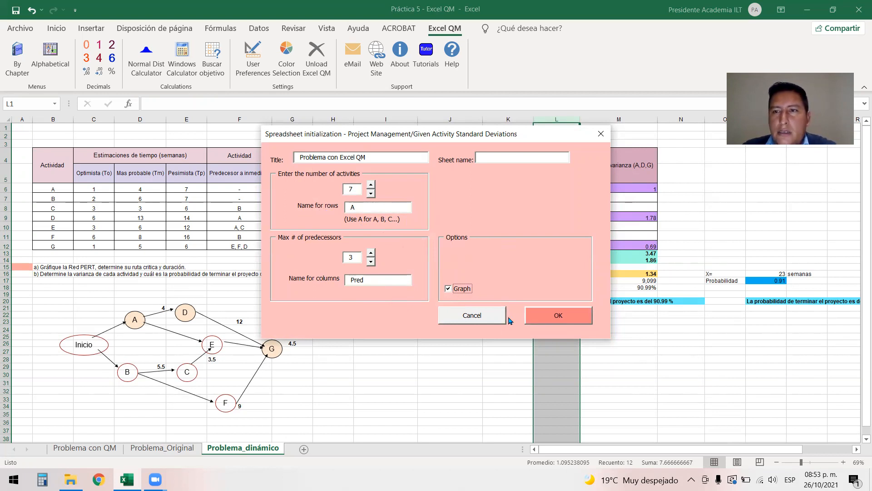
left_click(543, 321)
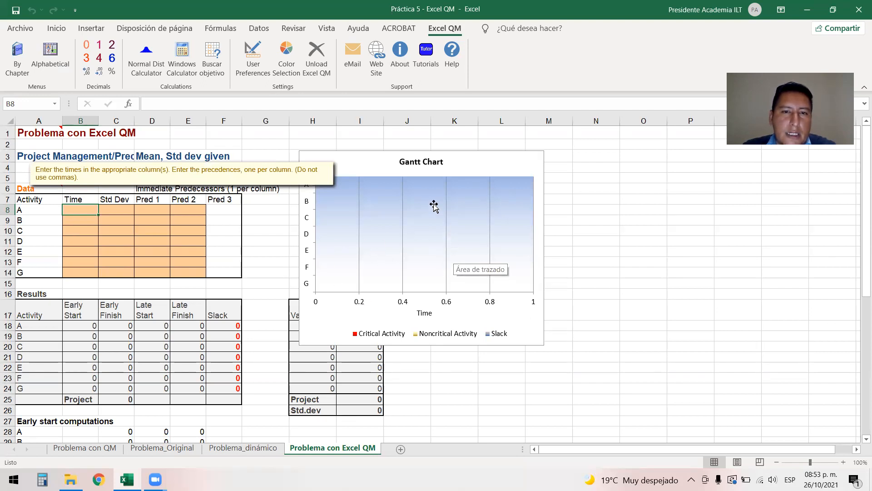
left_click_drag(477, 163, 565, 156)
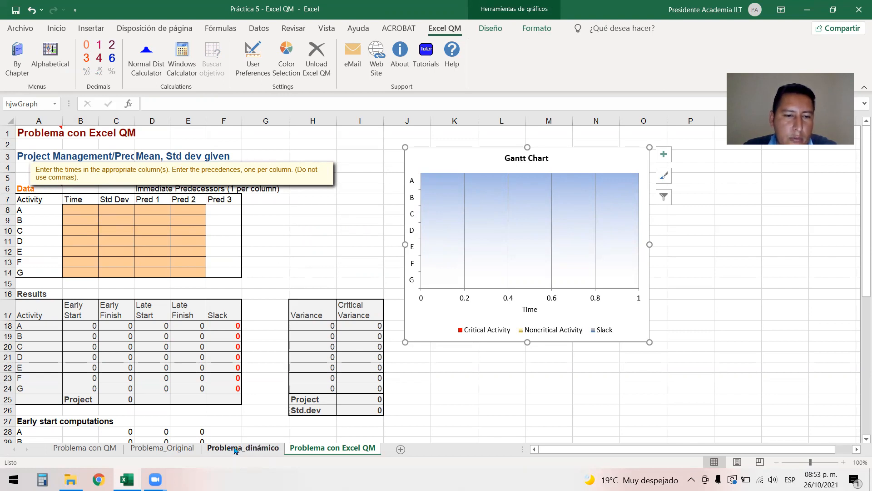
Copy the expected times I6:I12 from Problema_dinámico into the Time column B8:B14 of Problema con Excel QM as values only.
left_click(235, 449)
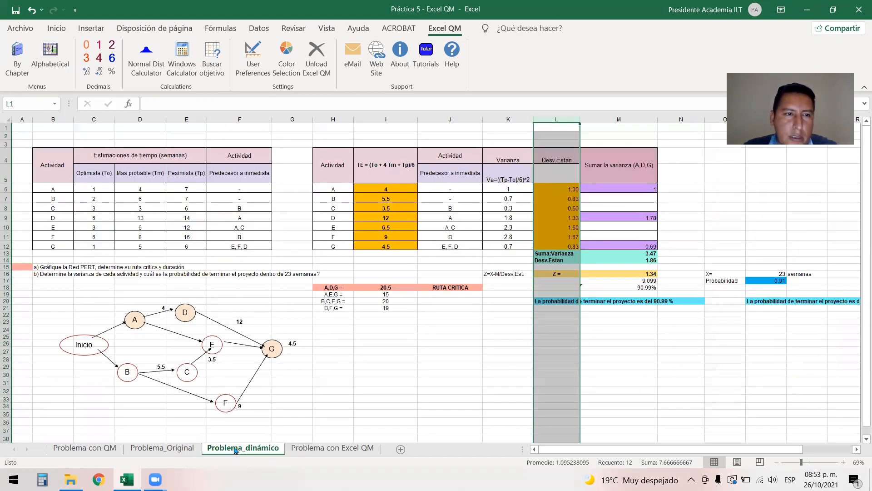
left_click(388, 190)
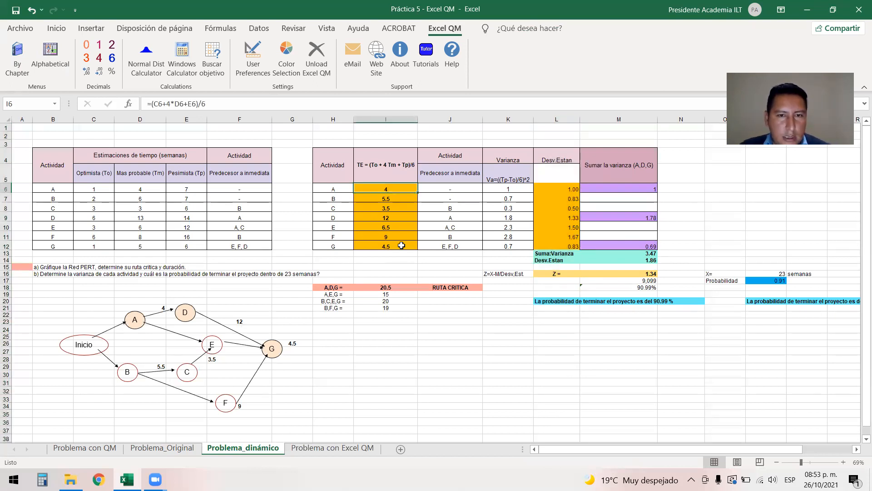
left_click(402, 245, "shift")
key("ctrl+c")
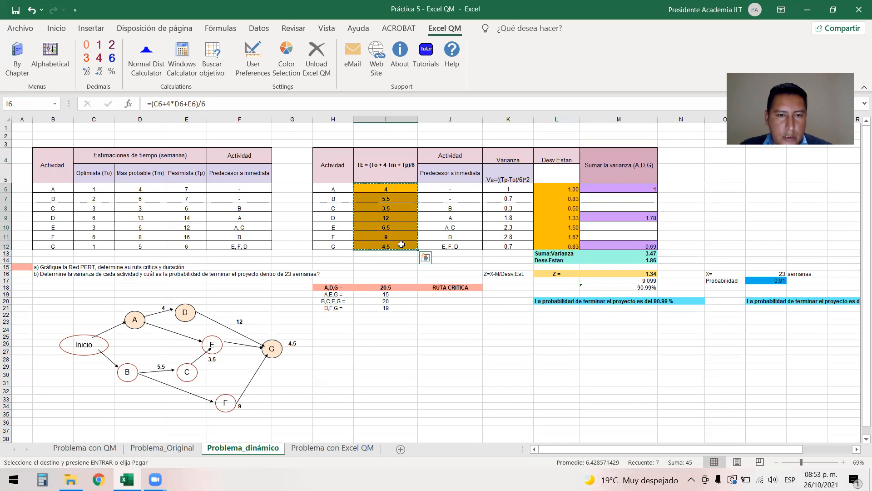
left_click(318, 449)
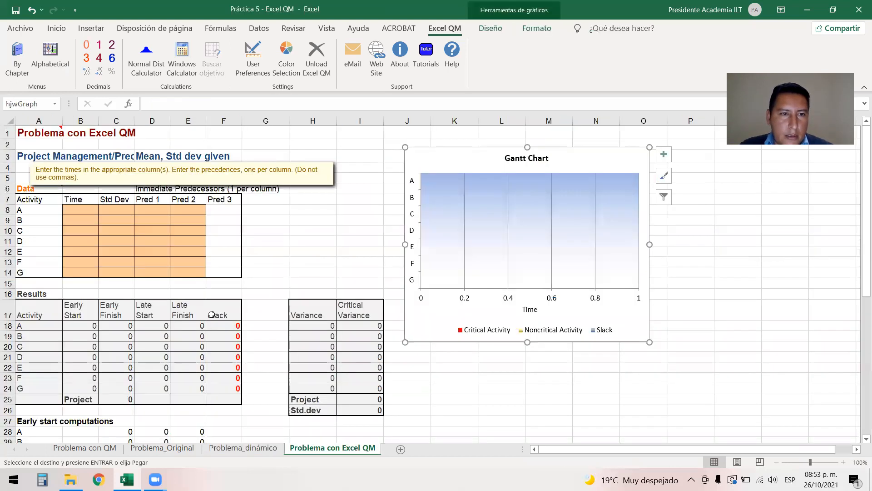
left_click(81, 211)
key("ctrl+v")
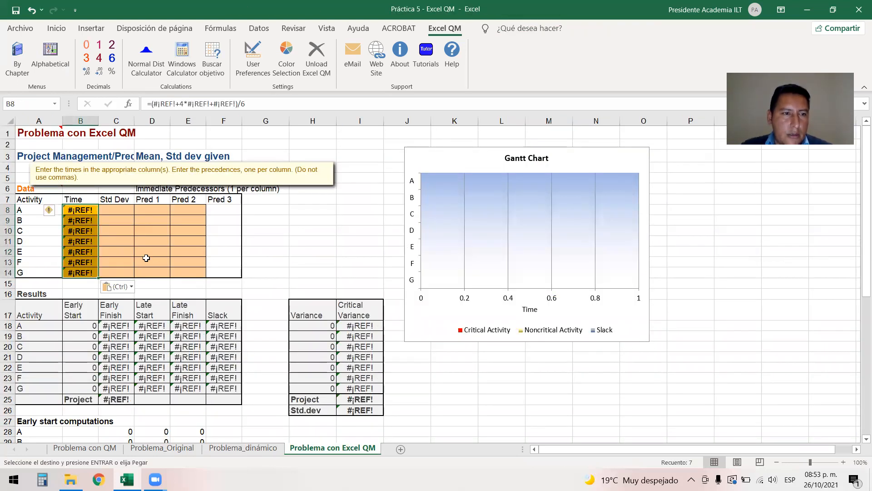
left_click(128, 288)
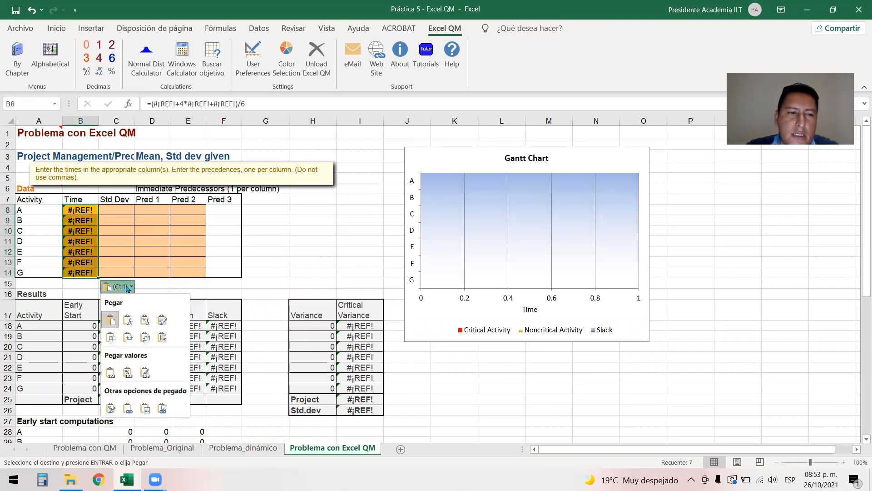
left_click(111, 373)
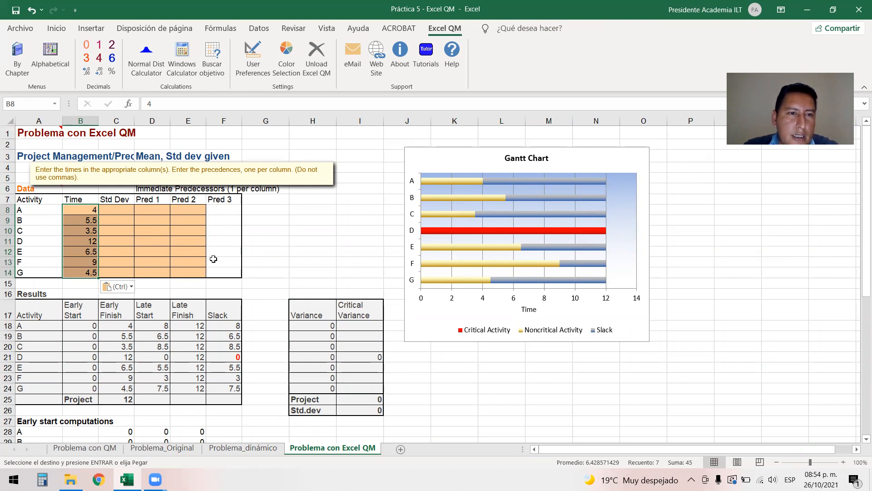
Copy the predecessors J8:J12 from Problema_dinámico into C10:C14 of Problema con Excel QM as values only.
left_click(117, 208)
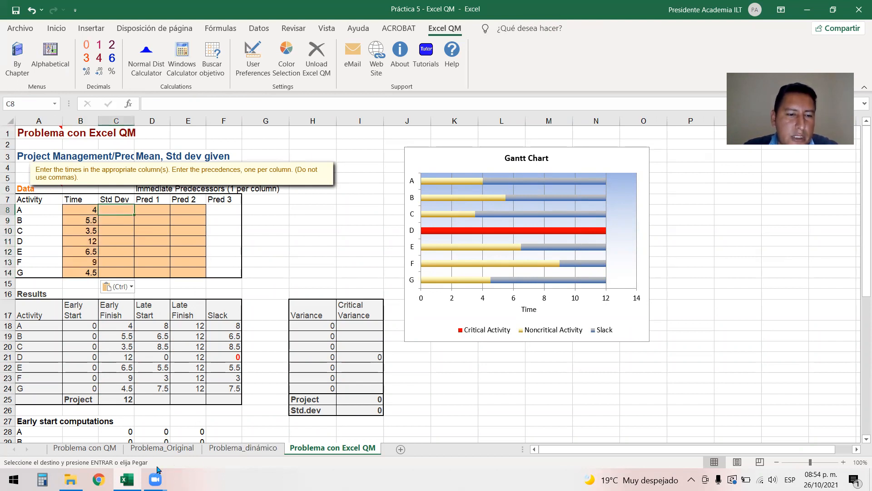
left_click(243, 448)
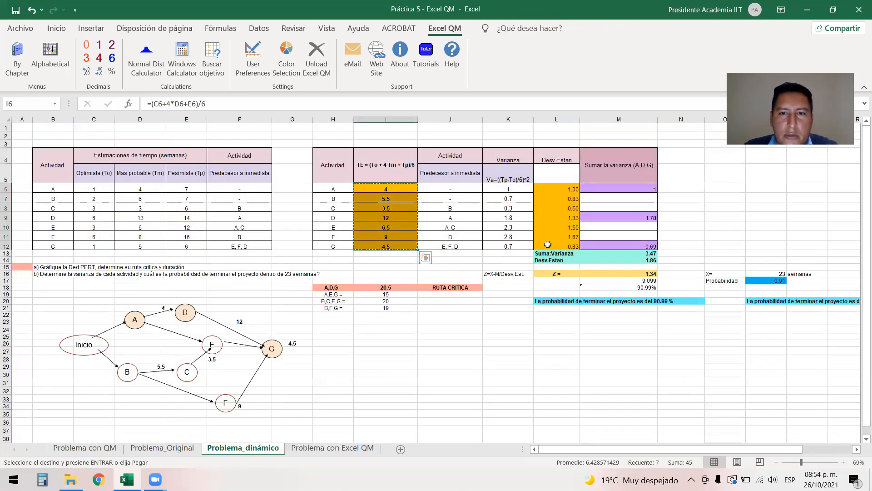
key("Escape")
left_click(468, 208)
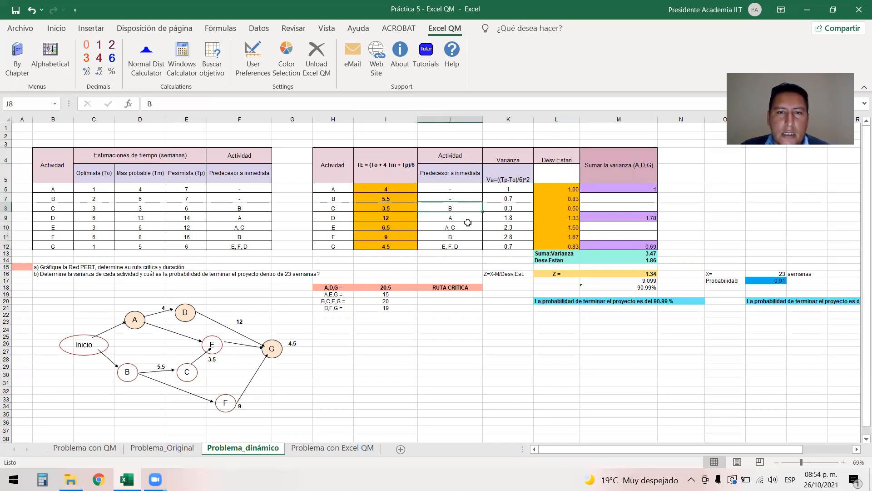
left_click(471, 247, "shift")
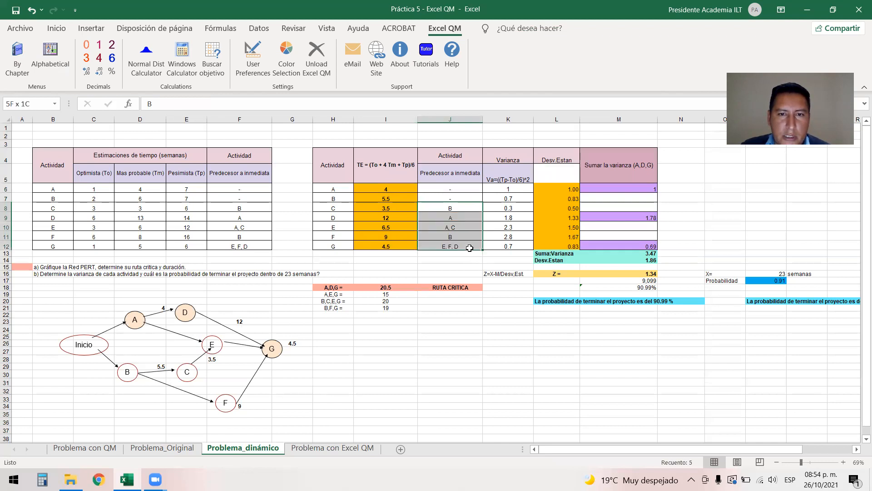
key("ctrl+c")
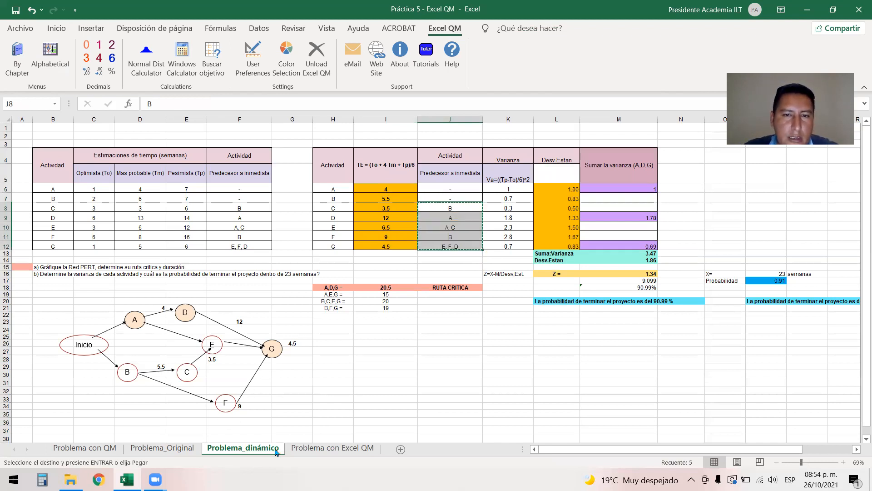
left_click(312, 449)
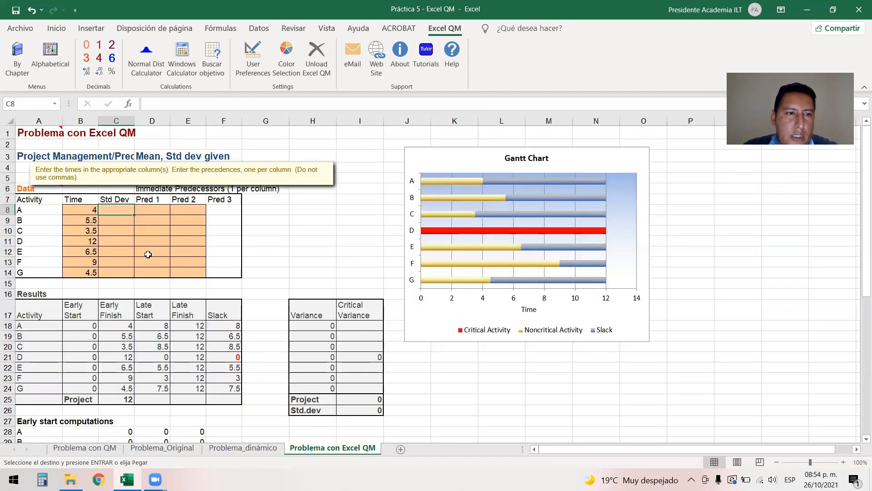
left_click(122, 233)
key("ctrl+v")
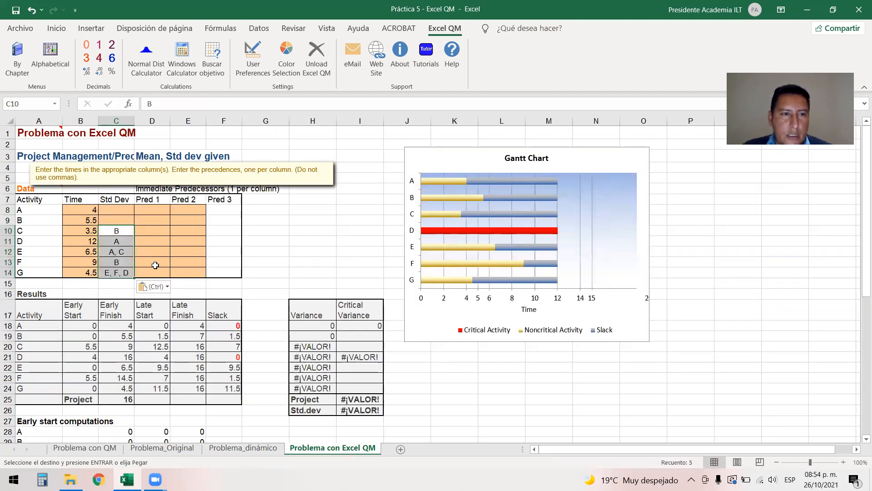
left_click(153, 287)
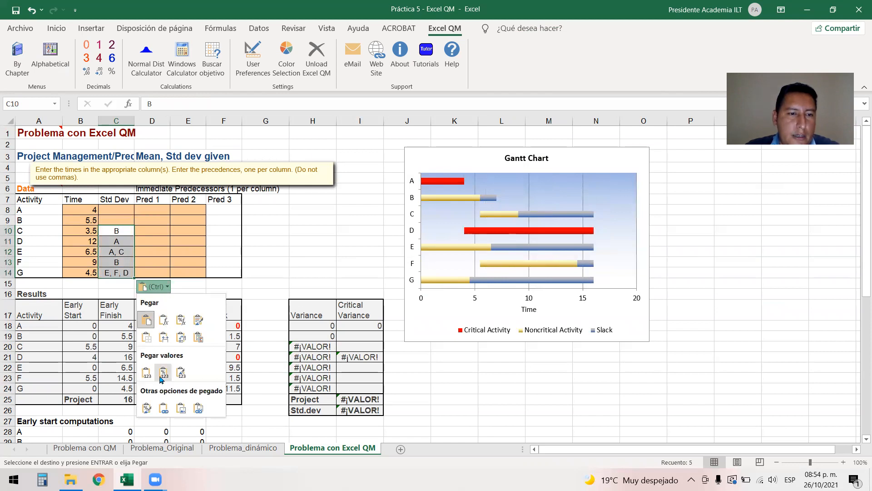
left_click(147, 370)
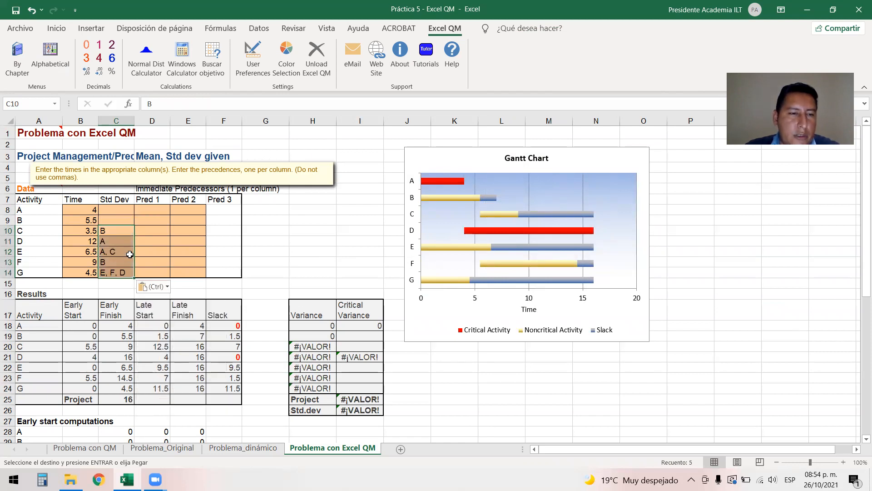
left_click(160, 252)
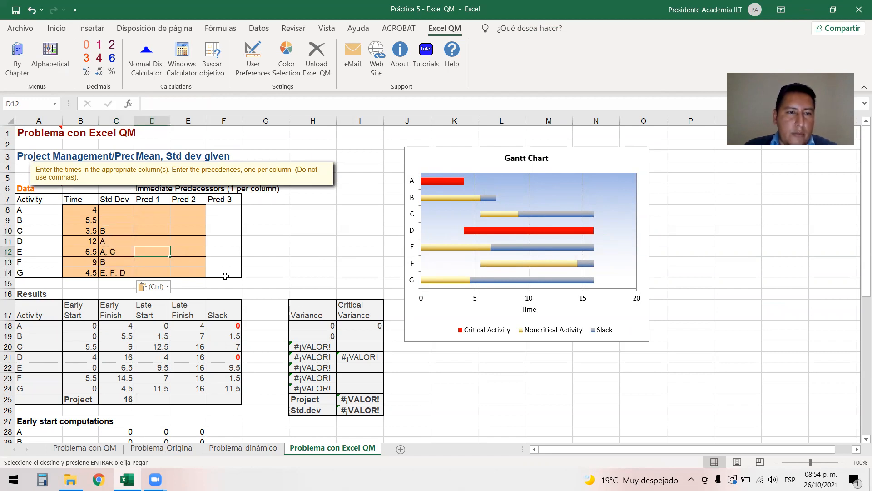
type("C")
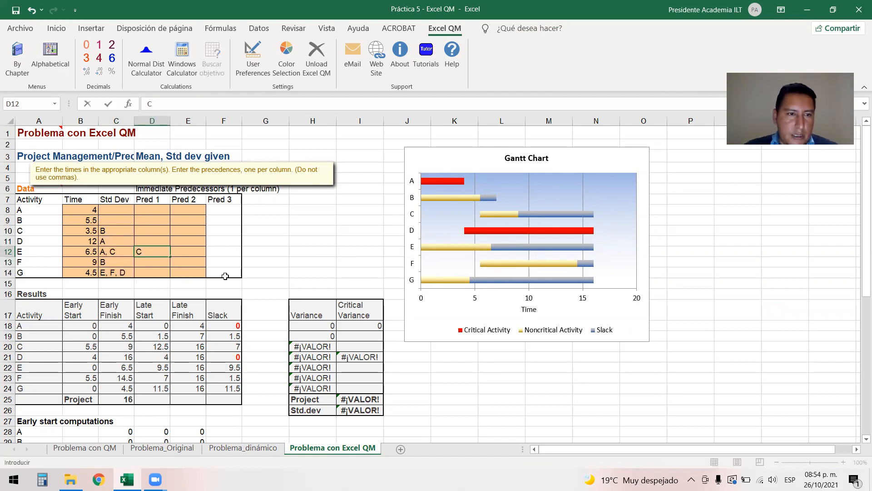
double_click(126, 250)
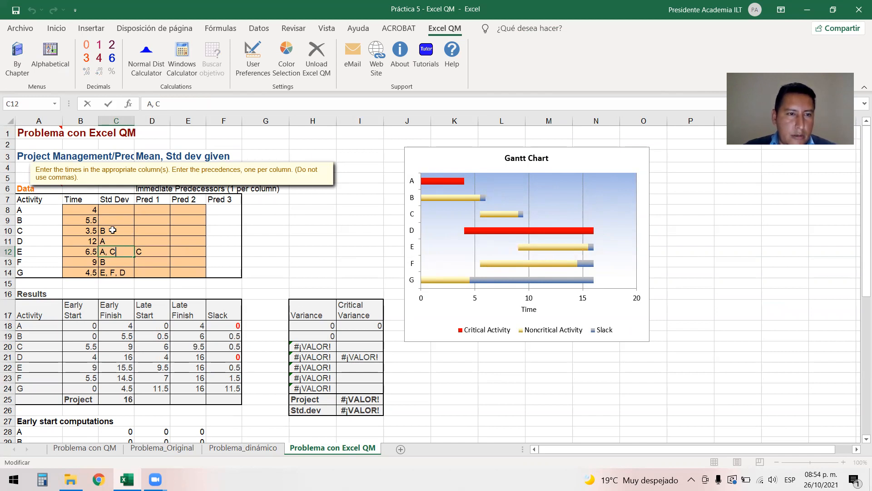
left_click(202, 249)
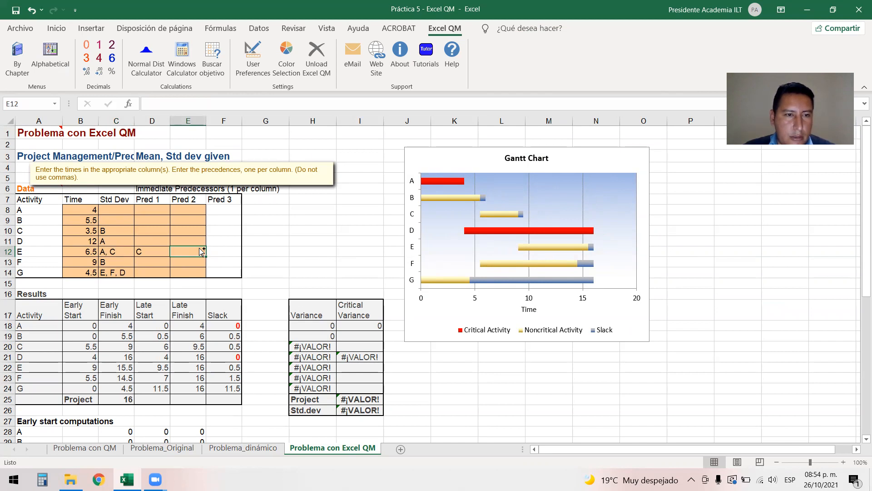
key("ctrl+z")
key("ctrl+z")
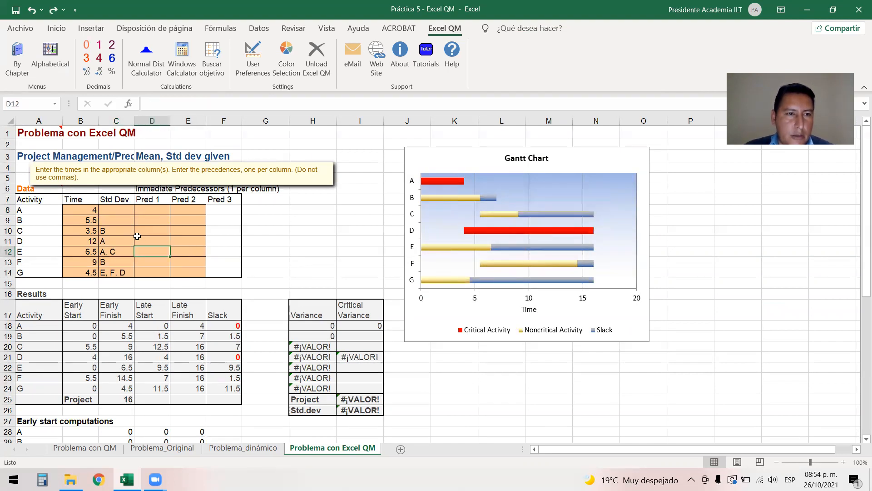
Transfer the predecessor entries from C10:C14 to the Pred 1 column D10:D14, leaving the Std Dev cells empty.
left_click(118, 230)
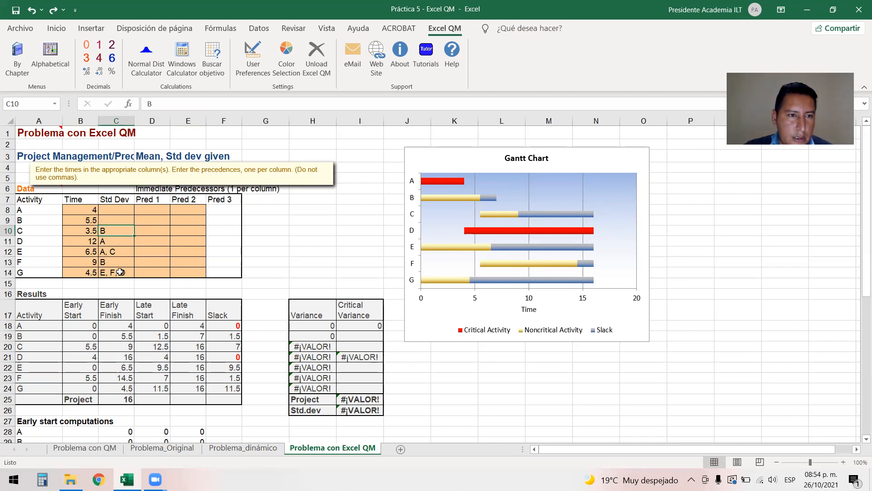
left_click(120, 271, "shift")
key("ctrl+x")
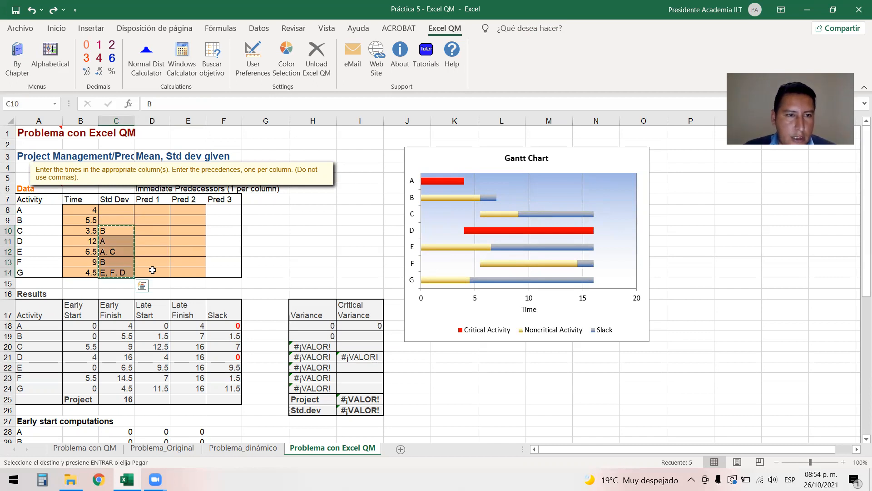
left_click(156, 230)
key("ctrl+v")
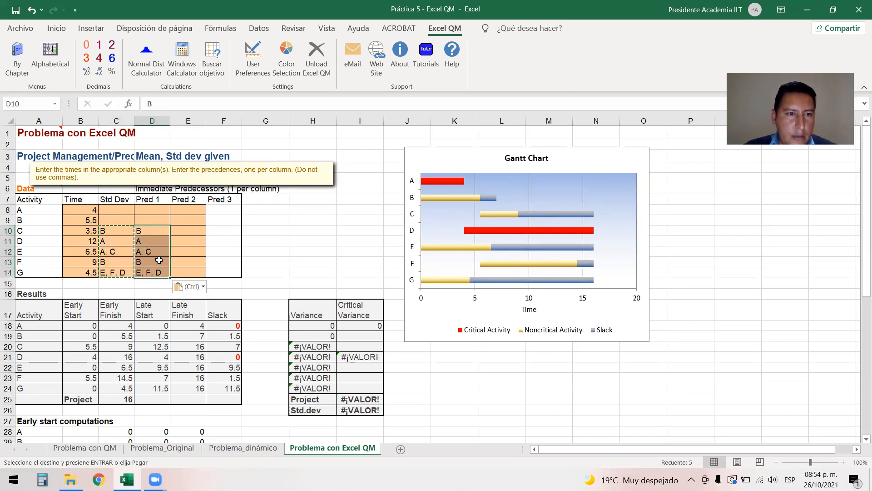
left_click(113, 232)
left_click(118, 271, "shift")
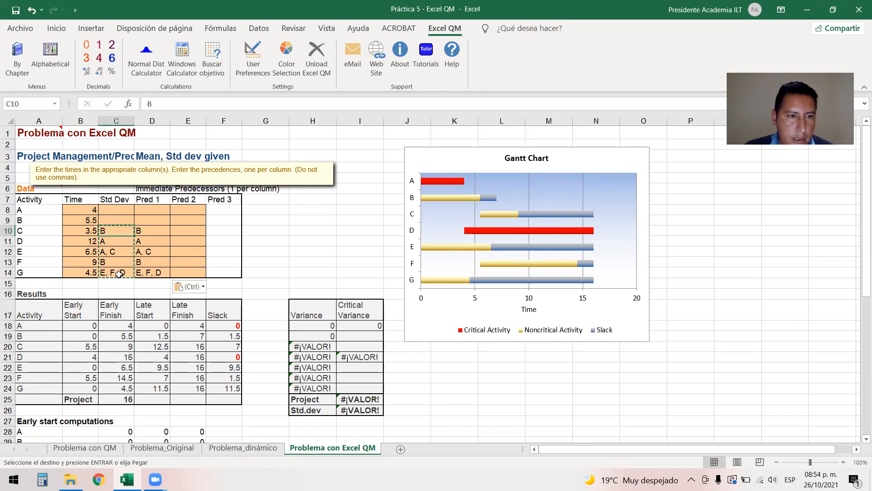
key("Delete")
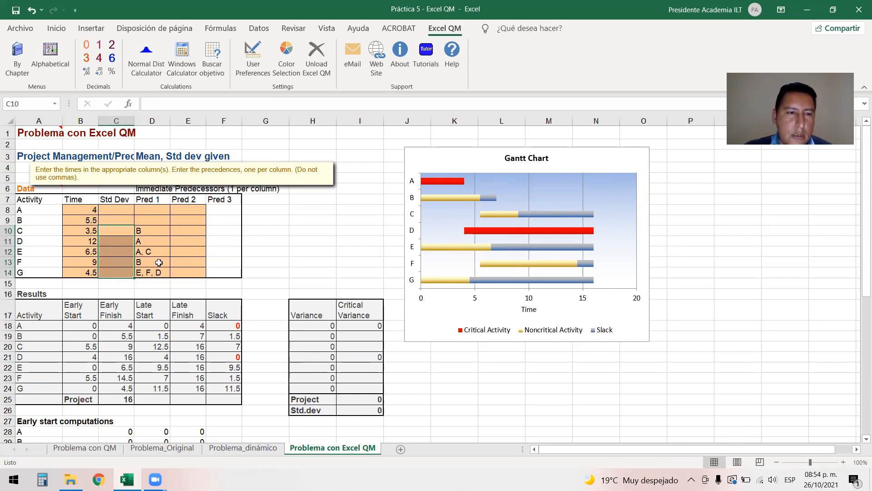
Split activity E's predecessors into single entries, with A in Pred 1 (D12) and C in Pred 2 (E12).
left_click(184, 251)
type("C")
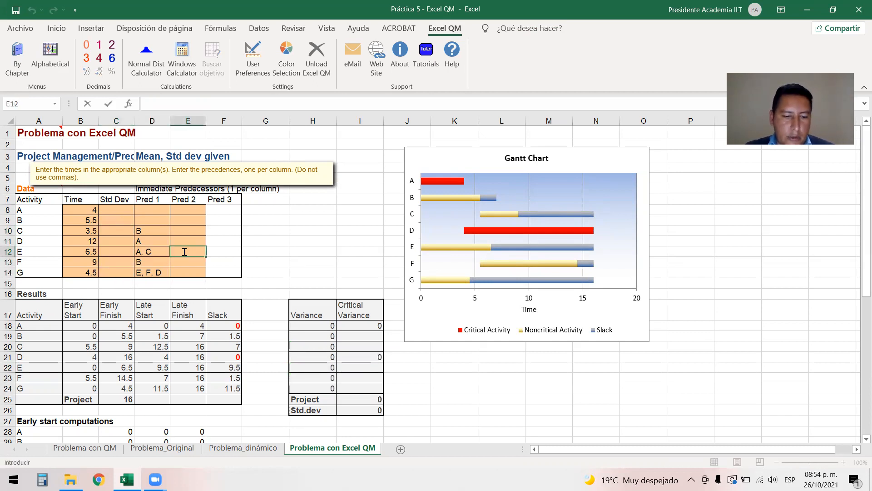
double_click(159, 251)
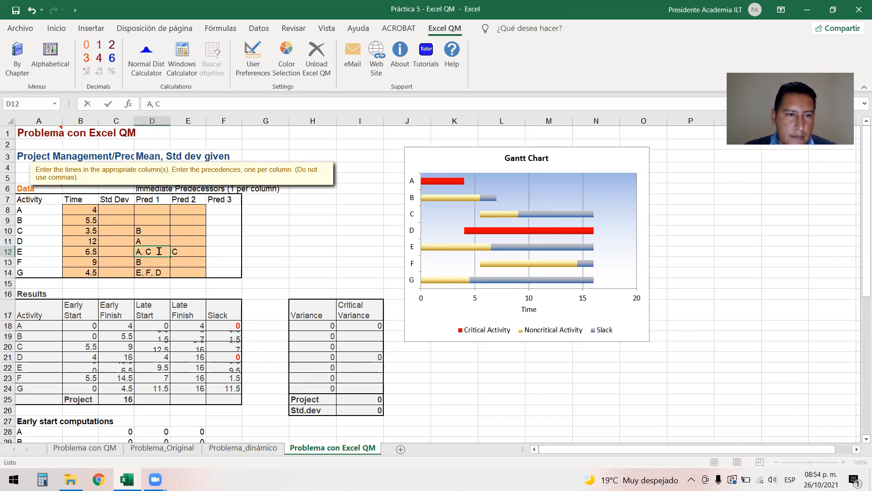
key("BackSpace")
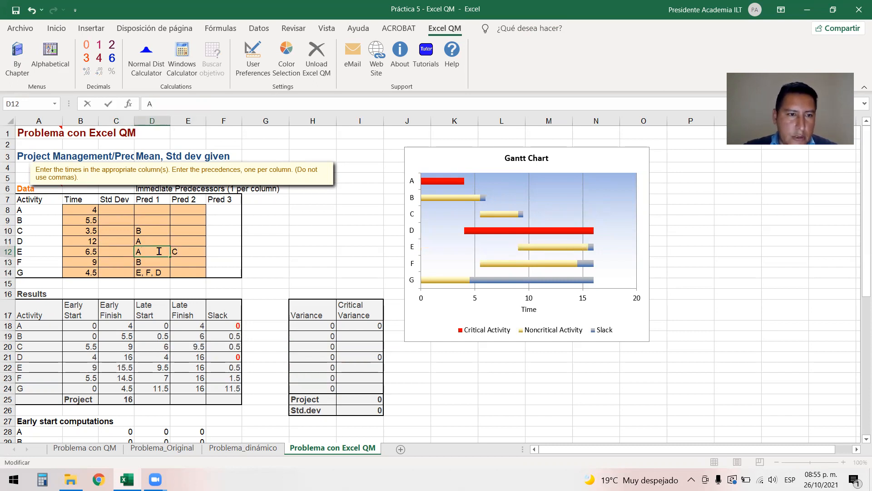
Split activity G's predecessors from Problema_dinámico into single entries: E in D14, D in E14 and F in F14.
left_click(184, 273)
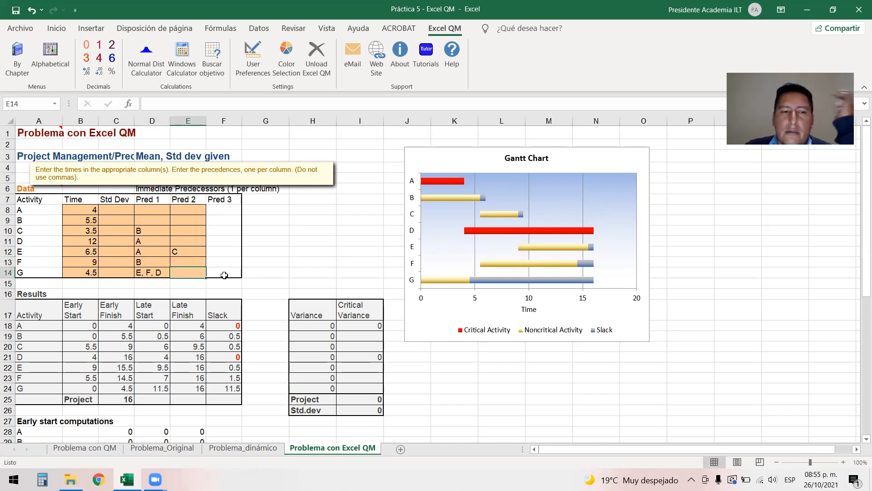
left_click(149, 273)
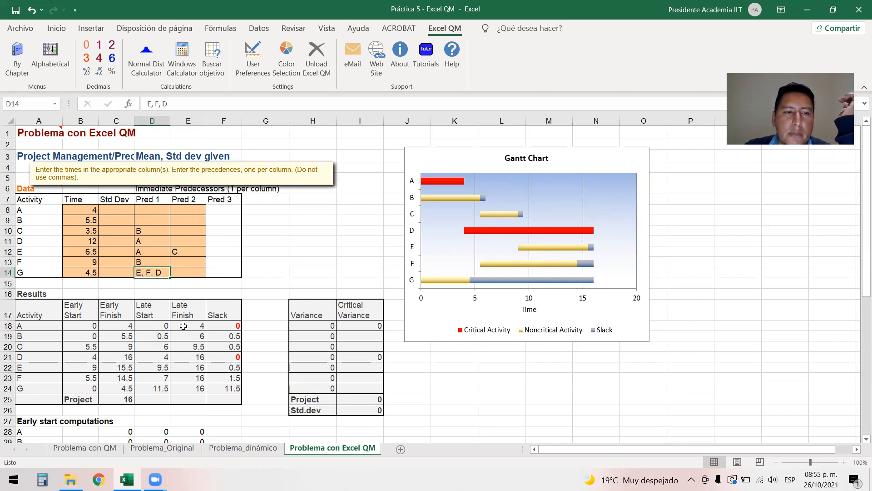
left_click(238, 450)
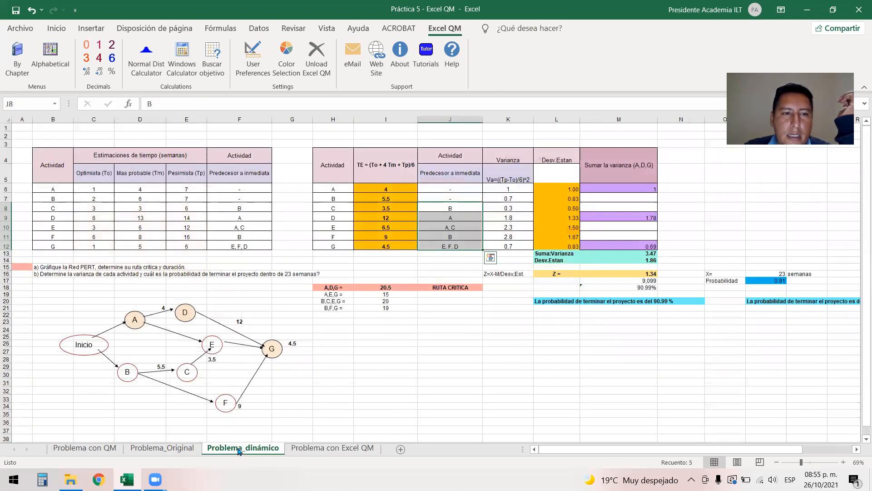
left_click(344, 451)
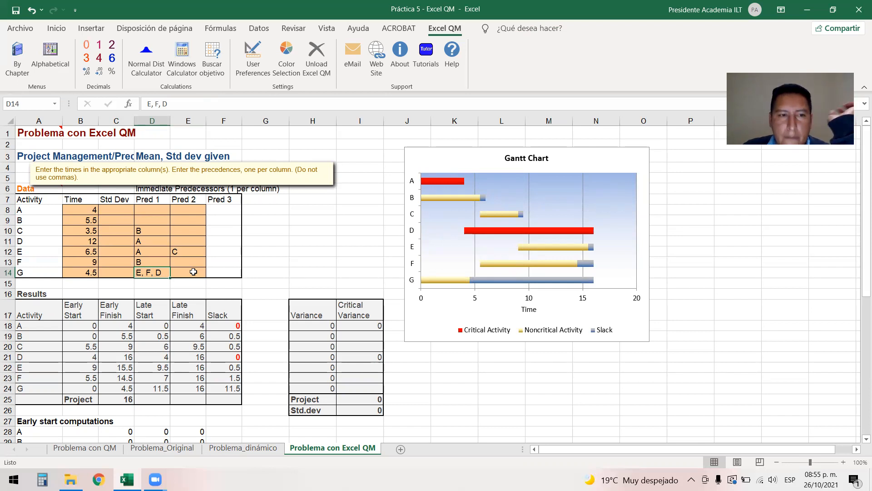
left_click(194, 271)
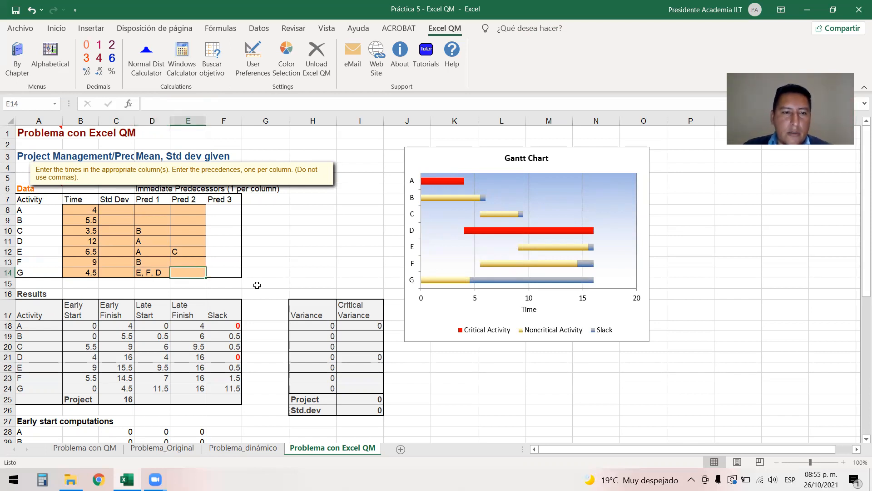
type("D")
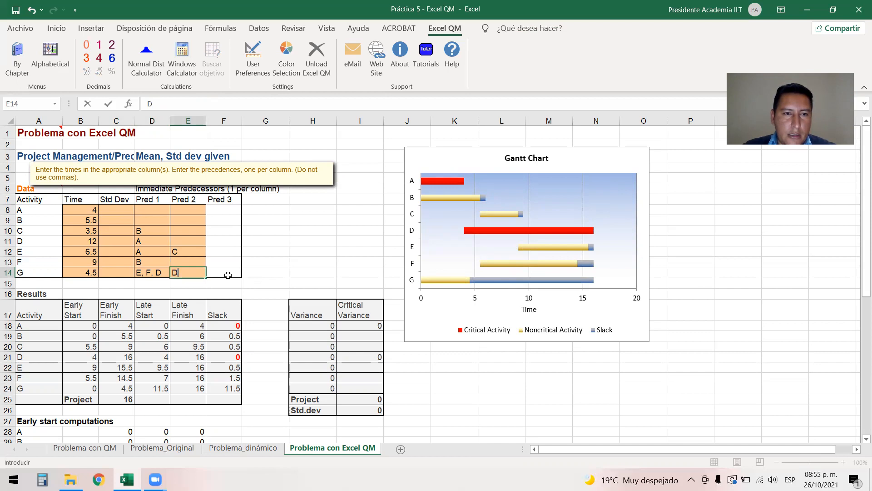
left_click(228, 275)
type("F")
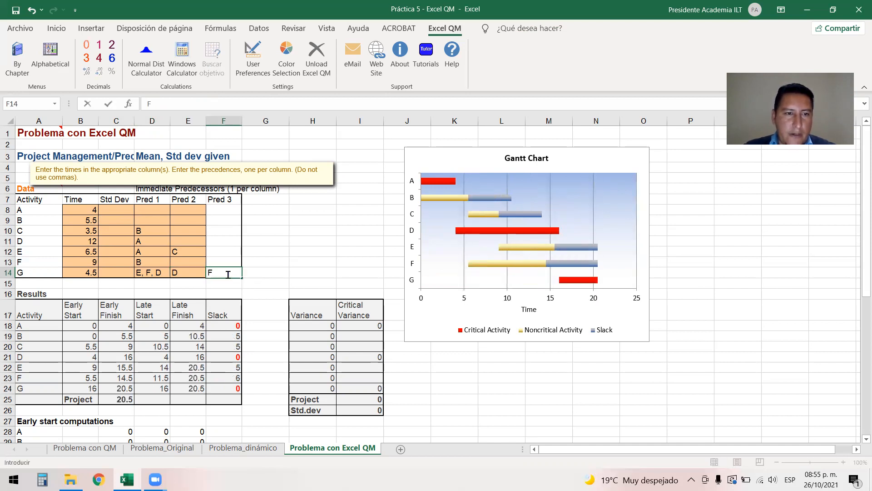
left_click(164, 271)
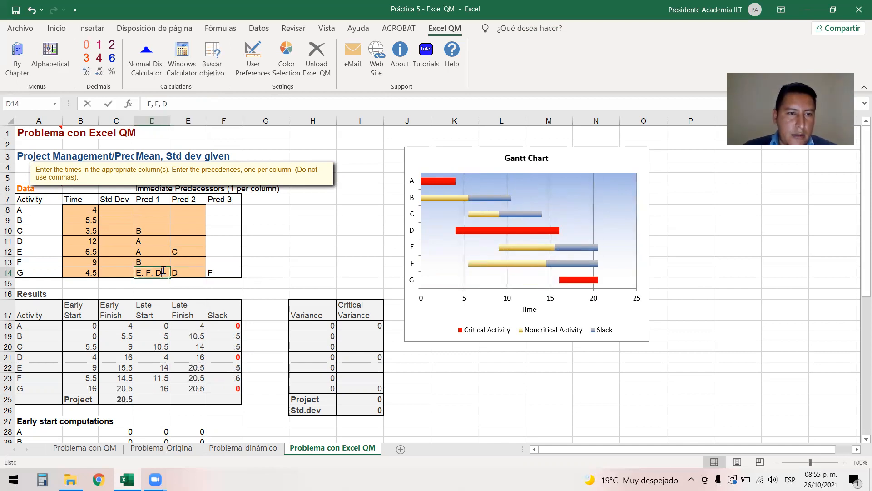
double_click(163, 271)
key("BackSpace")
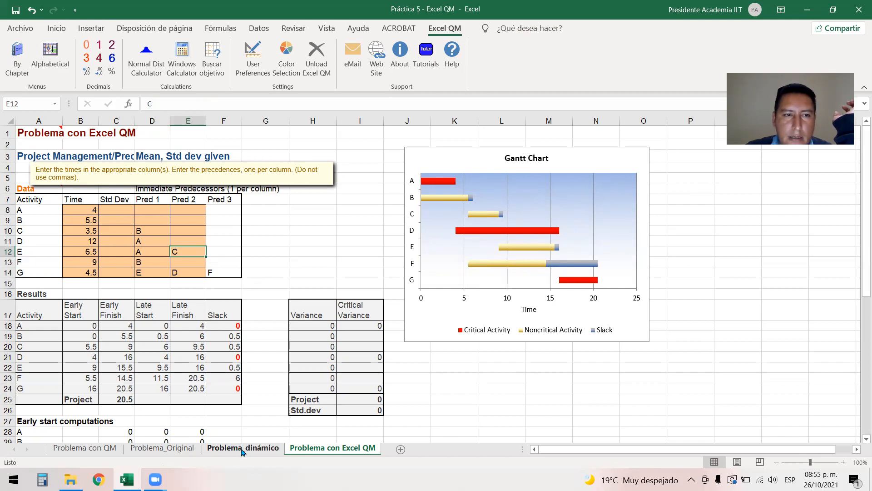
left_click(162, 210)
left_click(159, 224)
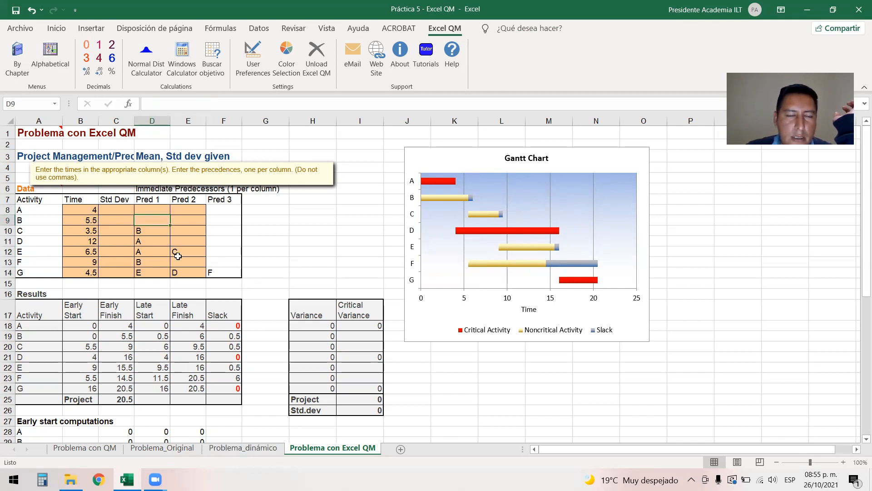
Copy the standard deviations L6:L12 from Problema_dinámico into the Std Dev column C8:C14 of Problema con Excel QM as values only.
left_click(249, 450)
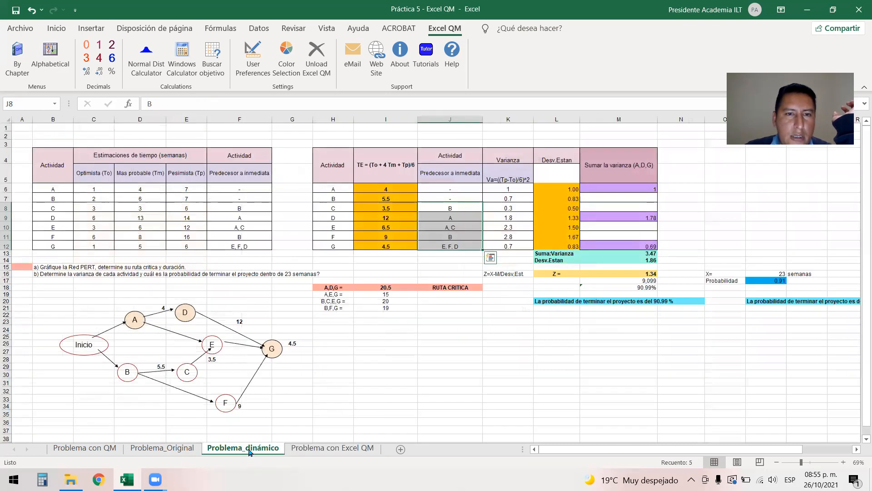
left_click(558, 189)
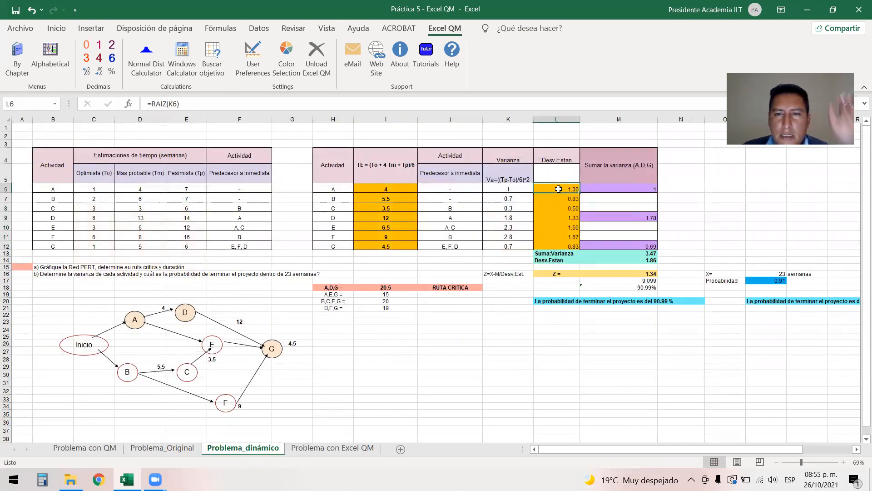
left_click(566, 246, "shift")
key("ctrl+c")
left_click(332, 448)
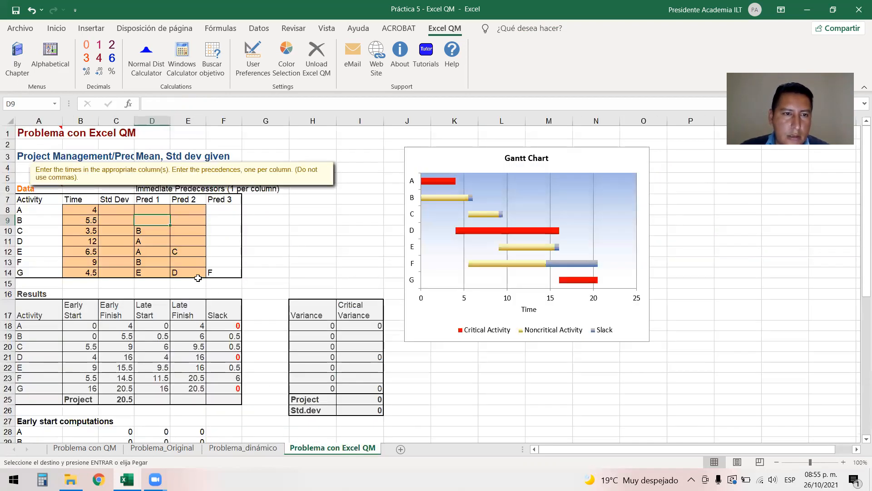
left_click(117, 210)
key("Return")
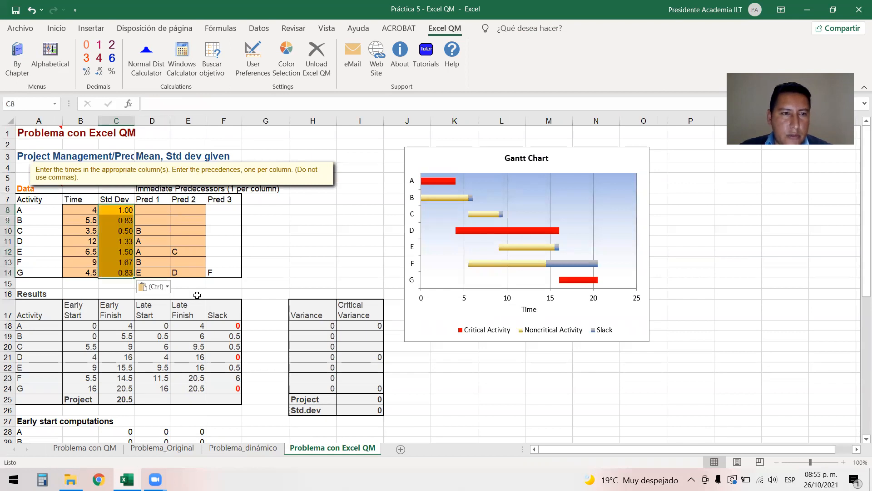
left_click(155, 287)
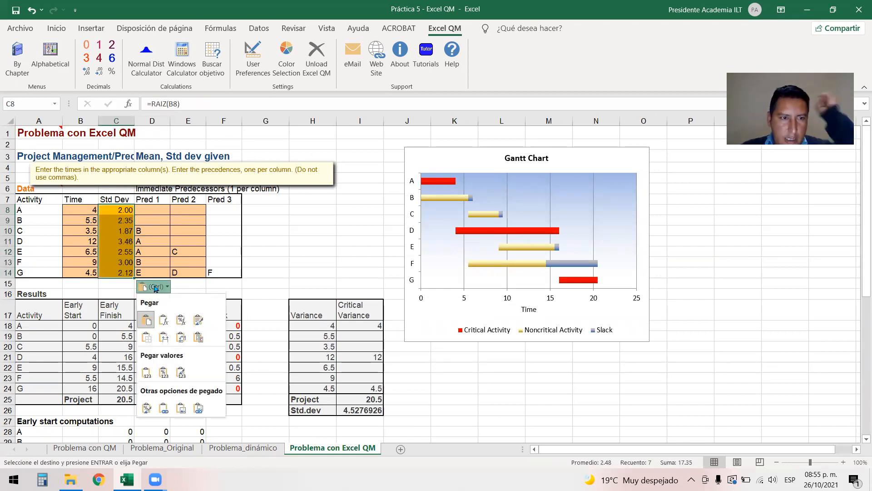
left_click(148, 372)
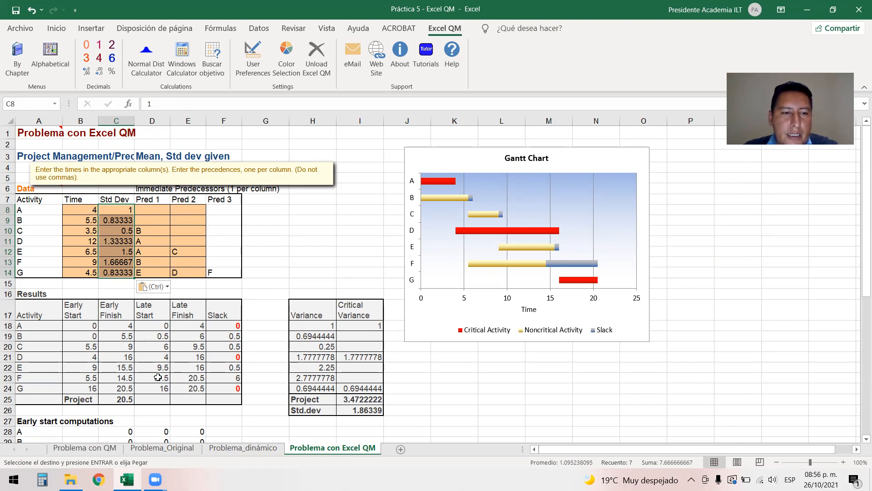
Compare the project duration in C25 with the critical path total on Problema_dinámico, and fill C25 with yellow.
left_click(114, 400)
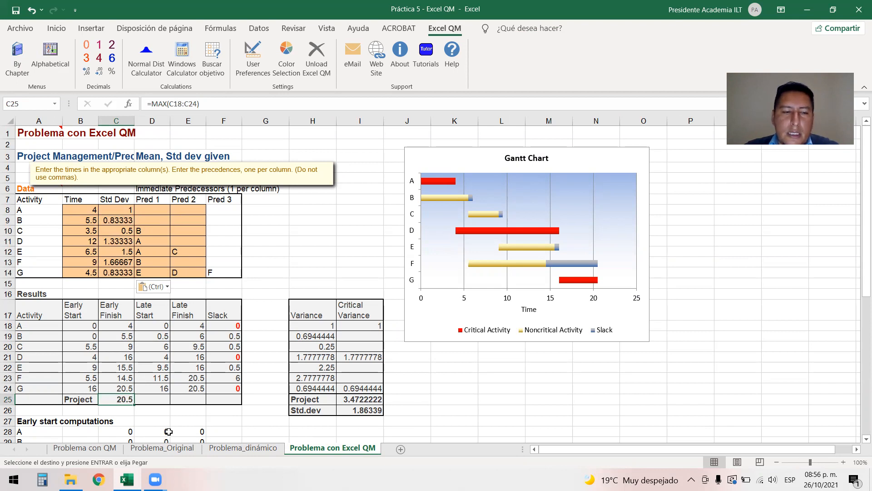
left_click(255, 449)
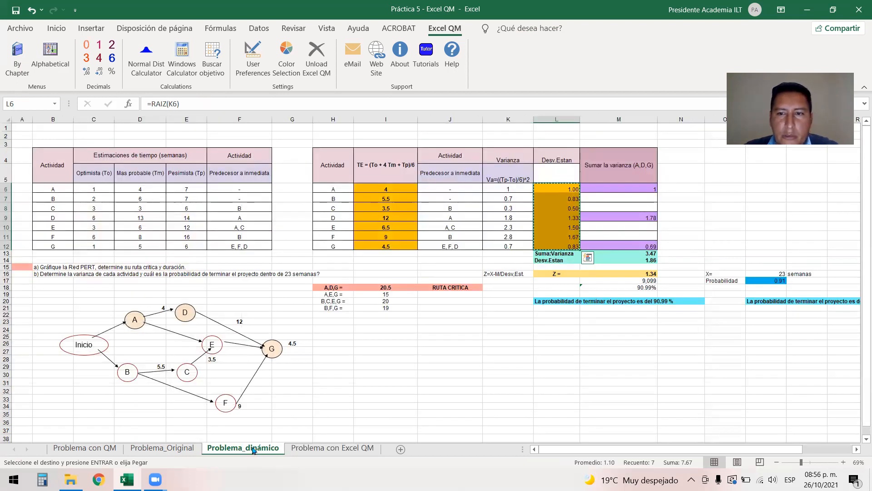
key("Escape")
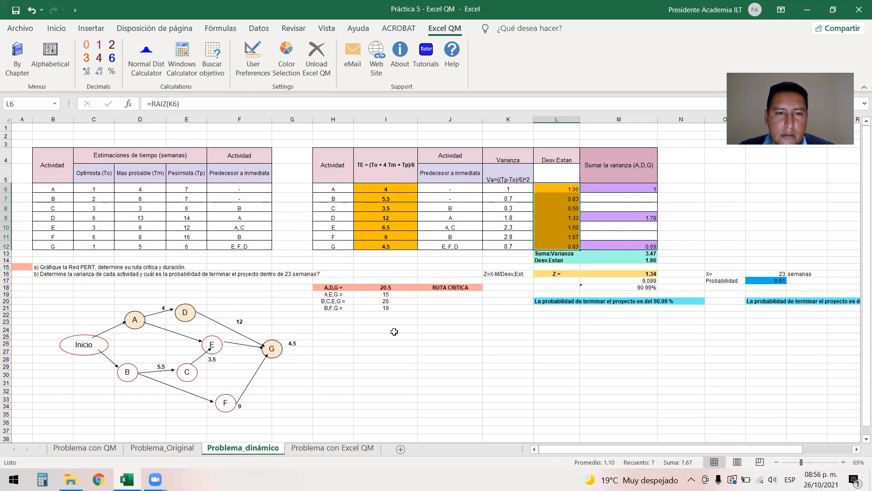
left_click(392, 286)
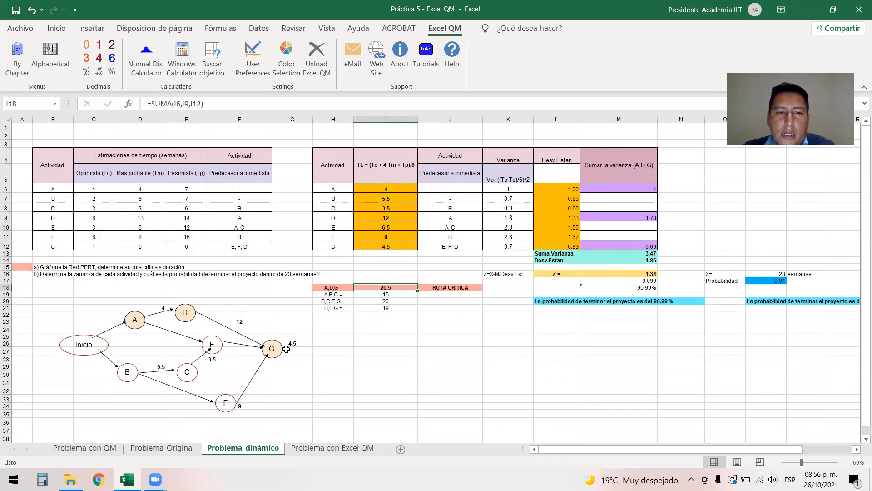
left_click(325, 449)
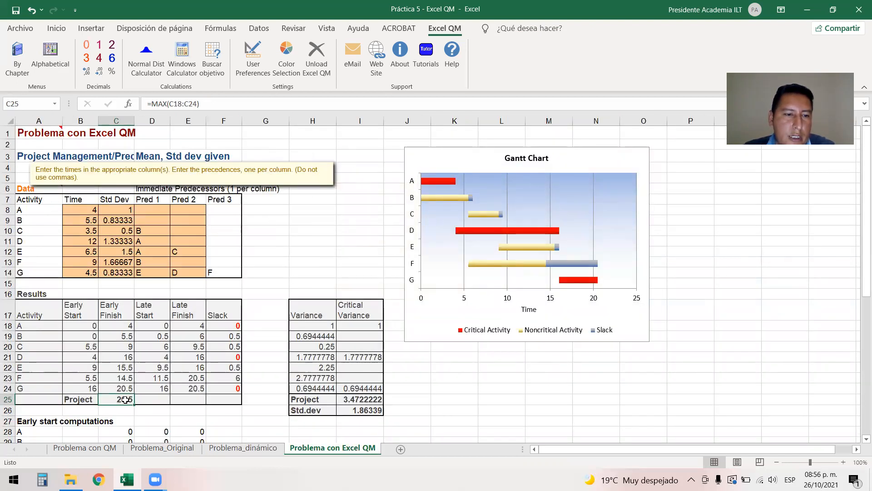
left_click(57, 29)
left_click(184, 69)
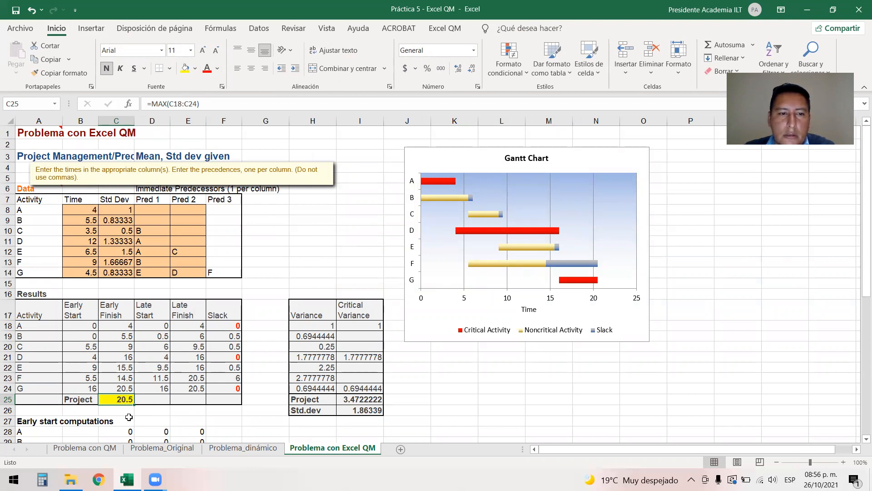
Color the critical activity labels A, D and G in the Results table (A18, A21, A24) red.
left_click(8, 325)
left_click(26, 325)
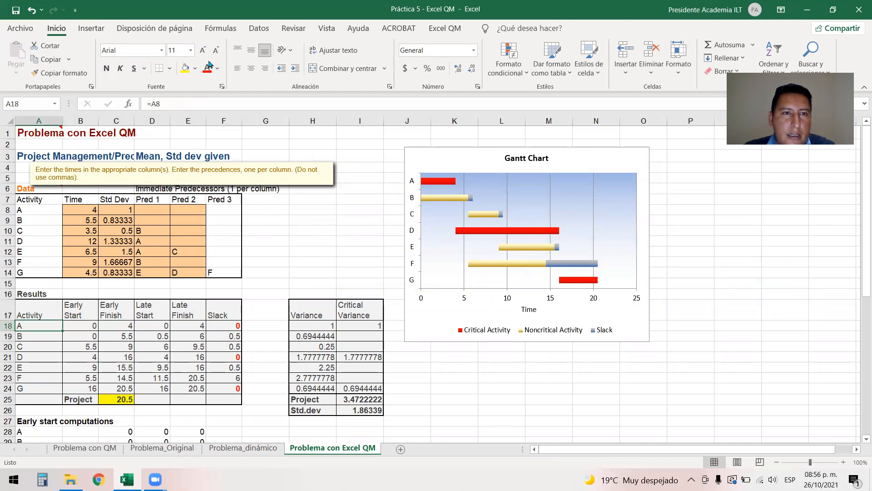
left_click(23, 358)
left_click(207, 68)
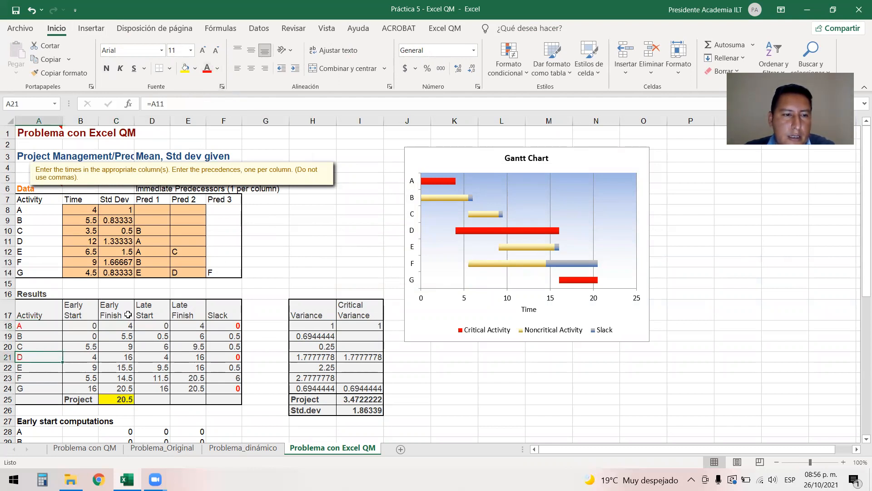
left_click(32, 387)
left_click(207, 68)
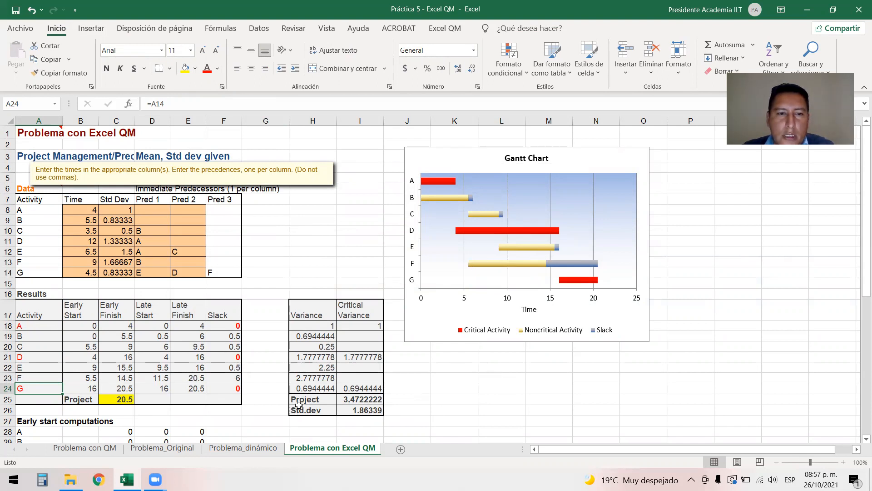
Format the Variance values H18:H24 and the Critical Variance values I18:I24 with two decimals.
left_click(325, 327)
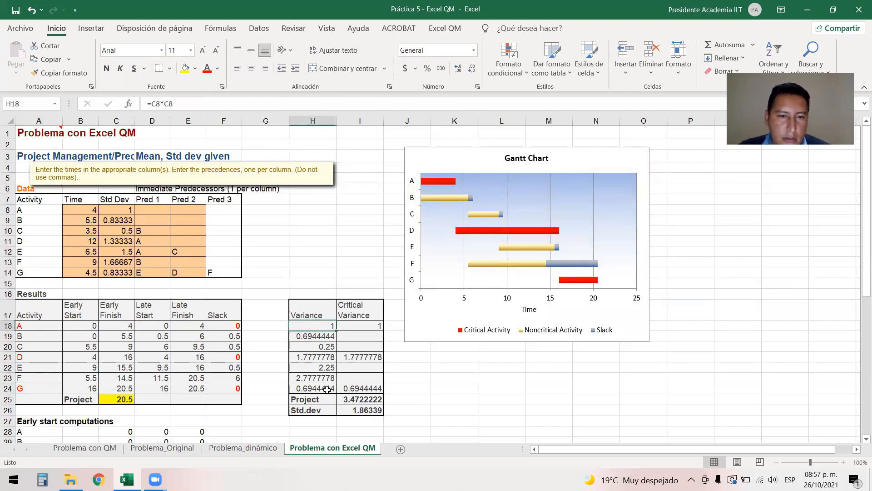
left_click(327, 390, "shift")
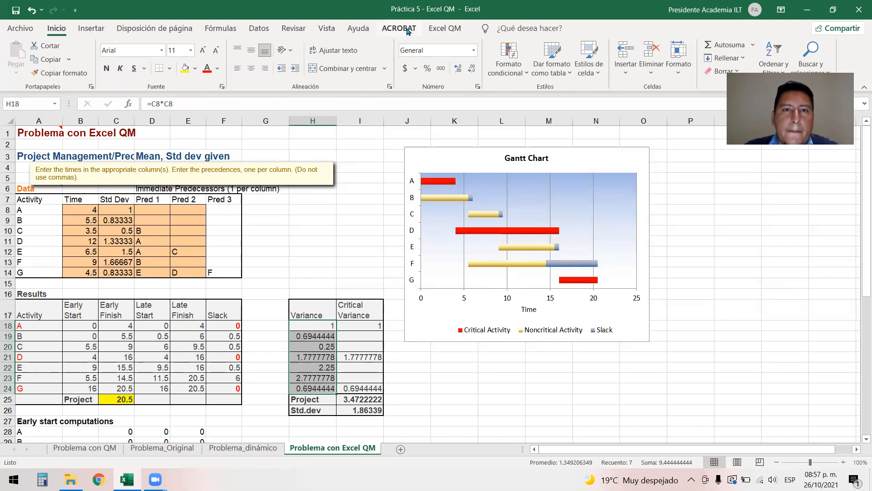
left_click(445, 29)
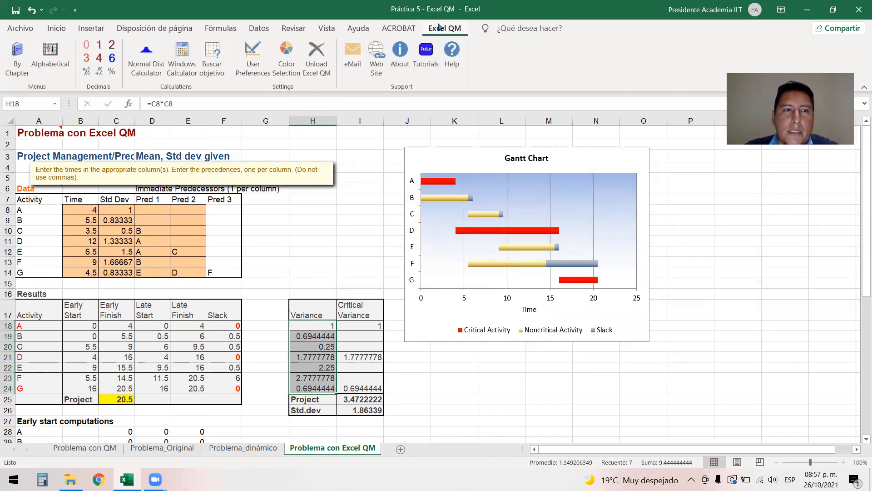
left_click(112, 48)
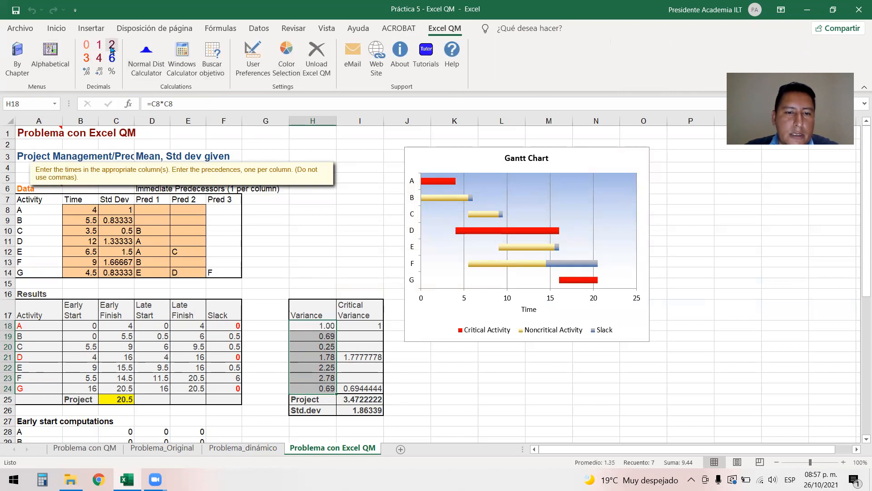
left_click(375, 328)
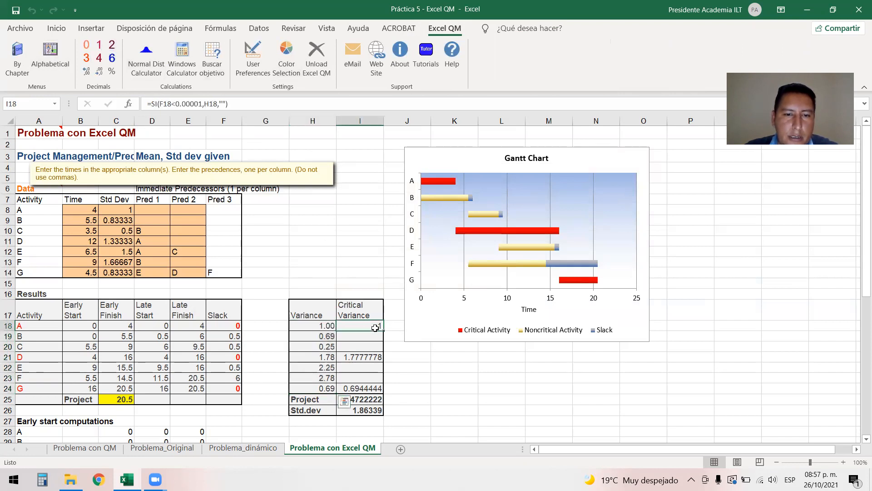
left_click(372, 390, "shift")
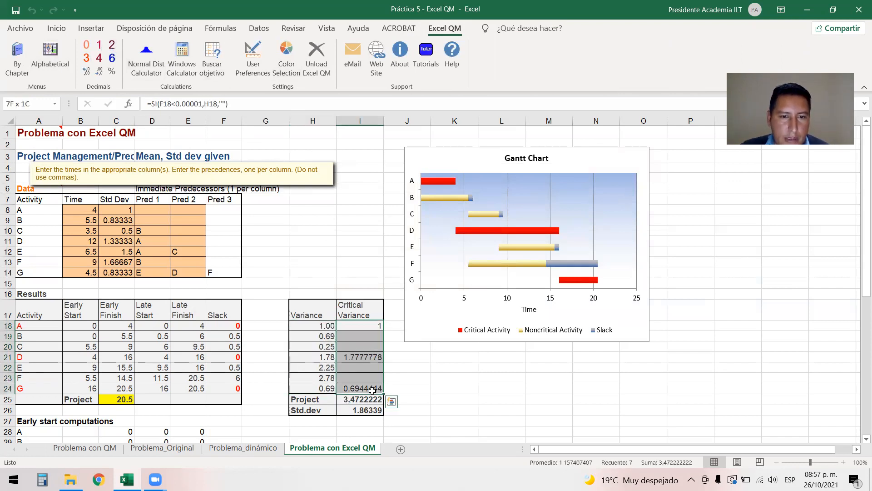
left_click(112, 45)
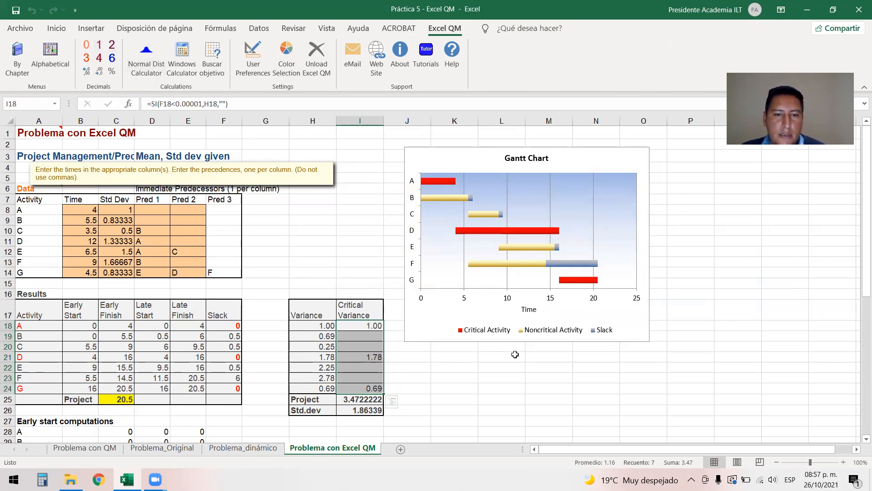
Compare the Variance and Critical Variance results, project variance and standard deviation with the critical path variances on the Problema_dinámico sheet.
left_click(318, 121)
left_click(364, 120)
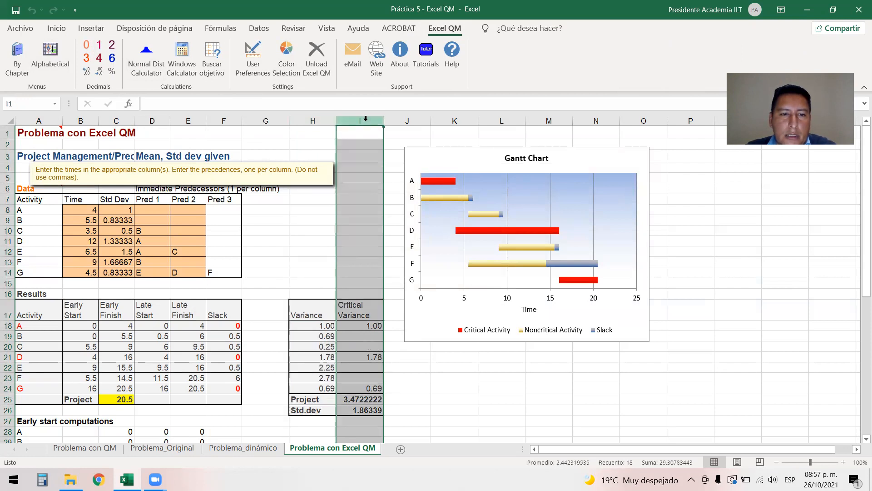
left_click(312, 121)
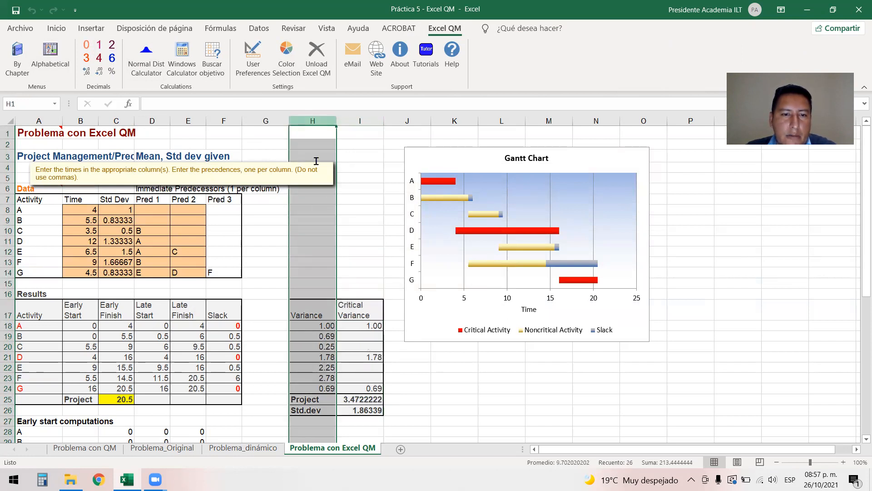
left_click(309, 327)
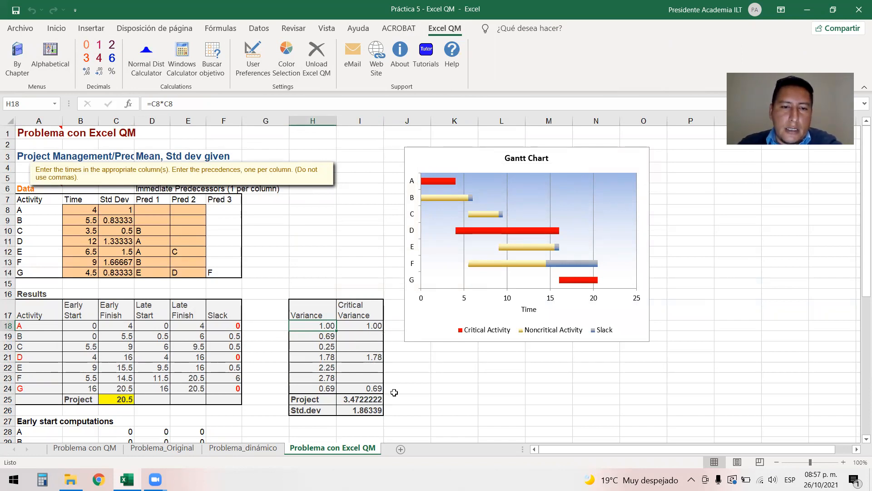
left_click(237, 451)
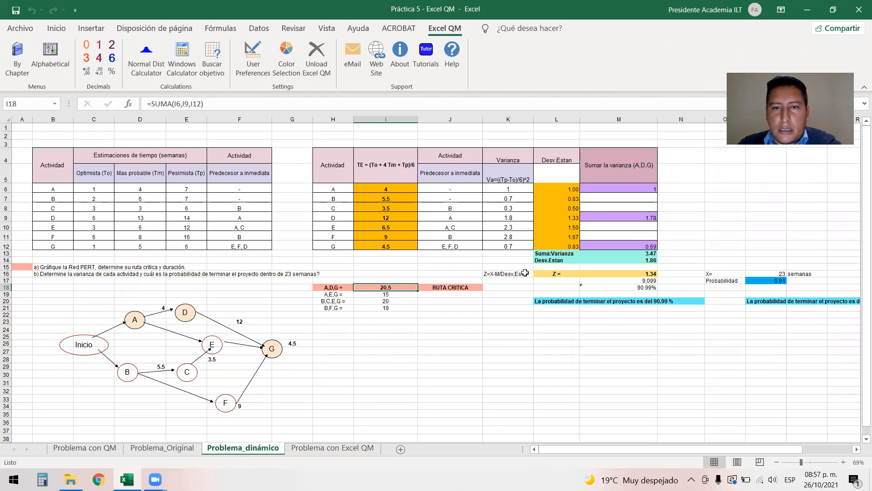
left_click(650, 217)
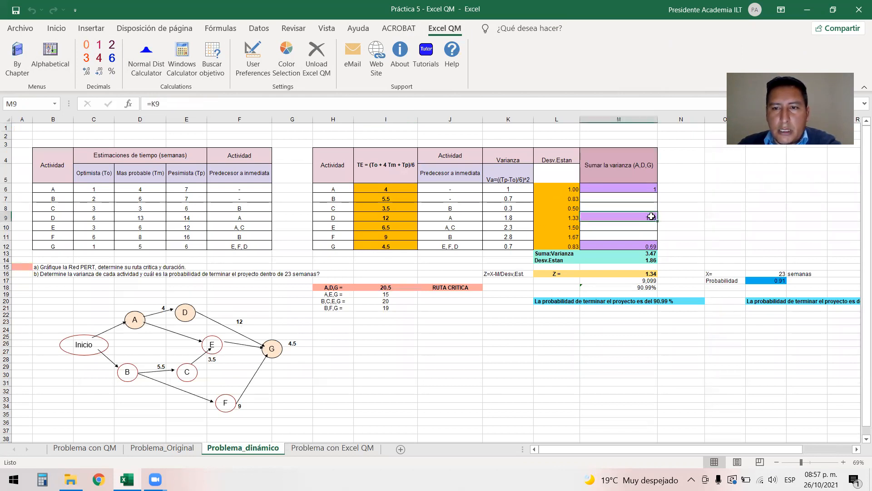
left_click(321, 454)
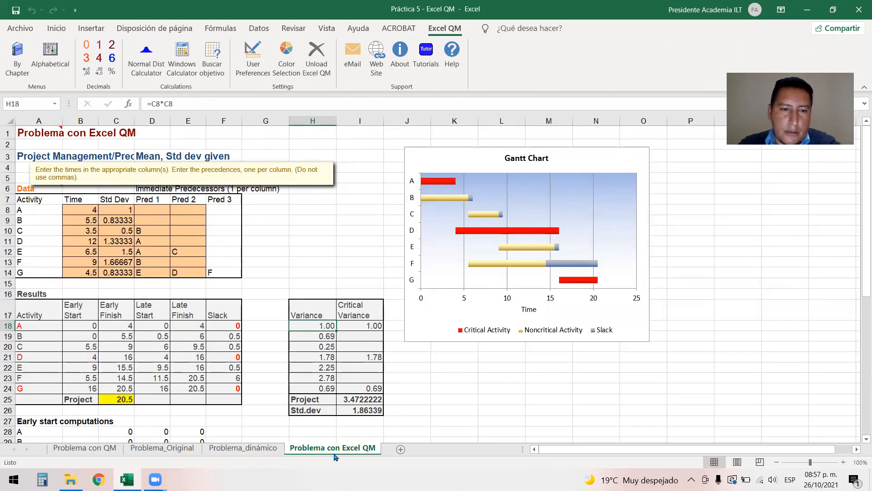
left_click(369, 356)
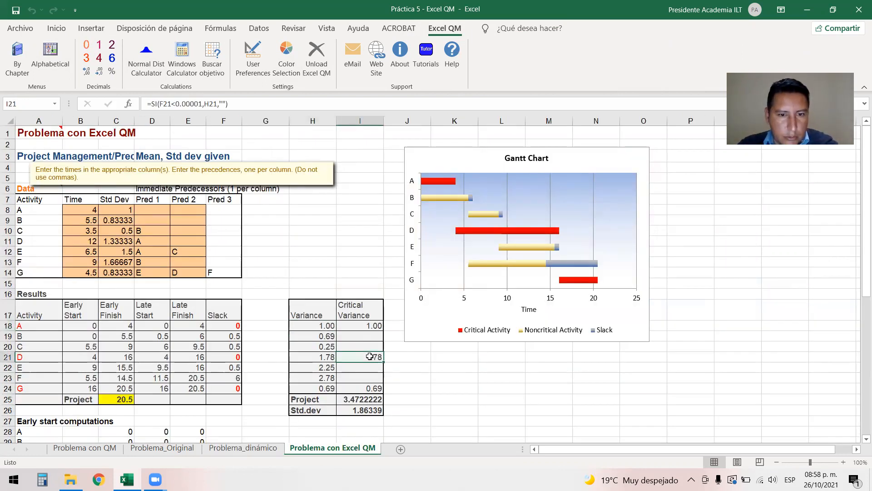
left_click(378, 391)
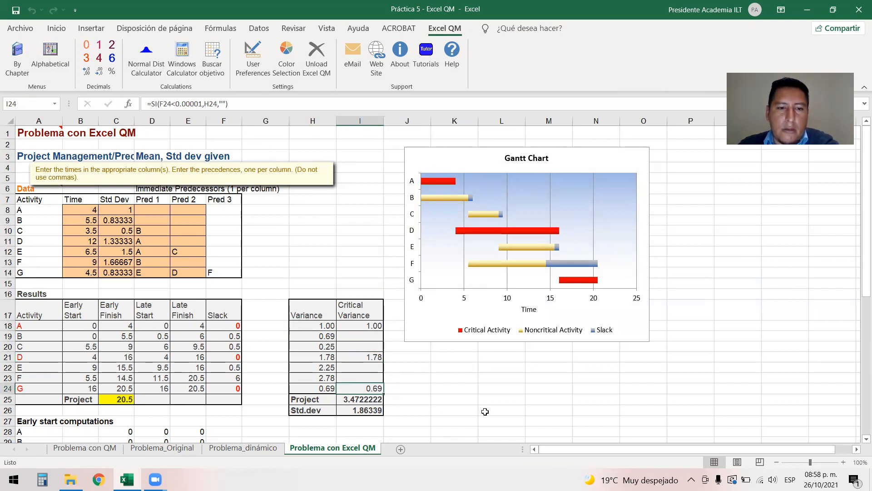
left_click(370, 401)
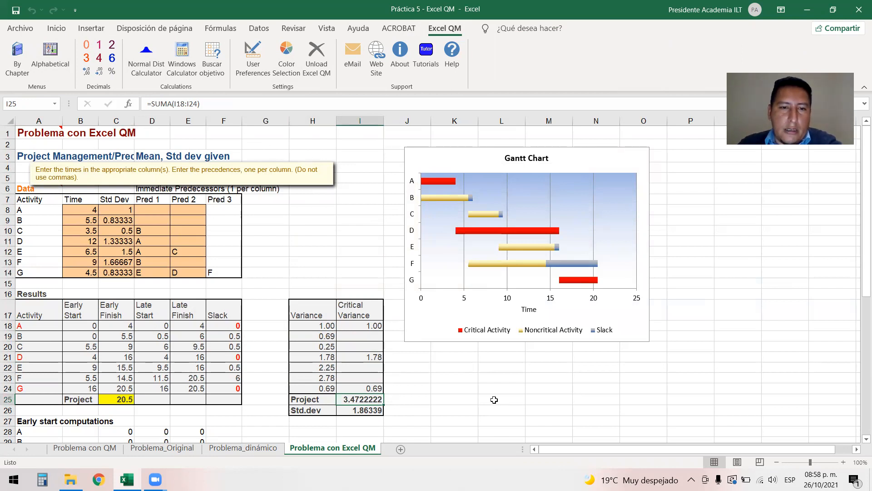
left_click(358, 410)
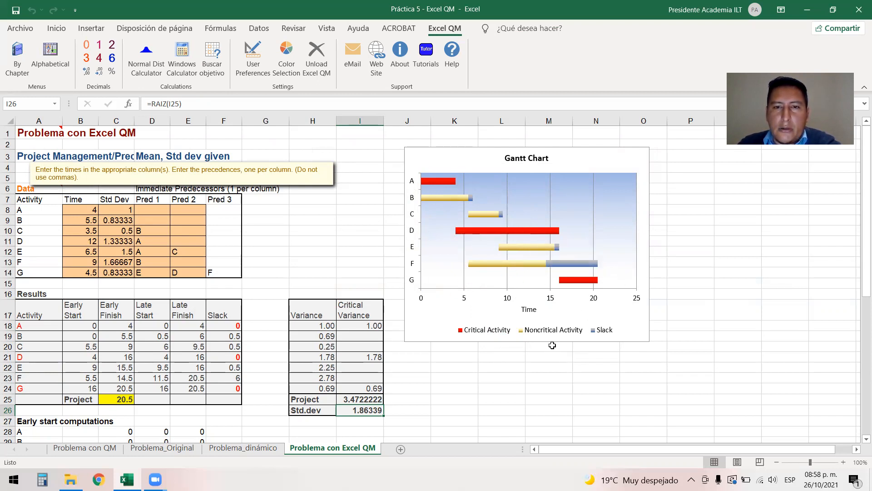
Add the label Holgura in F16, above the Slack heading of the Results table.
left_click(542, 333)
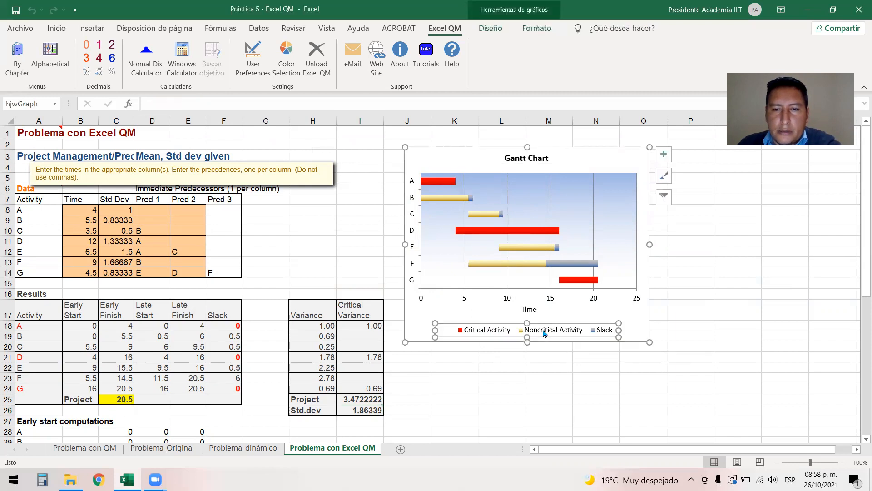
left_click(571, 363)
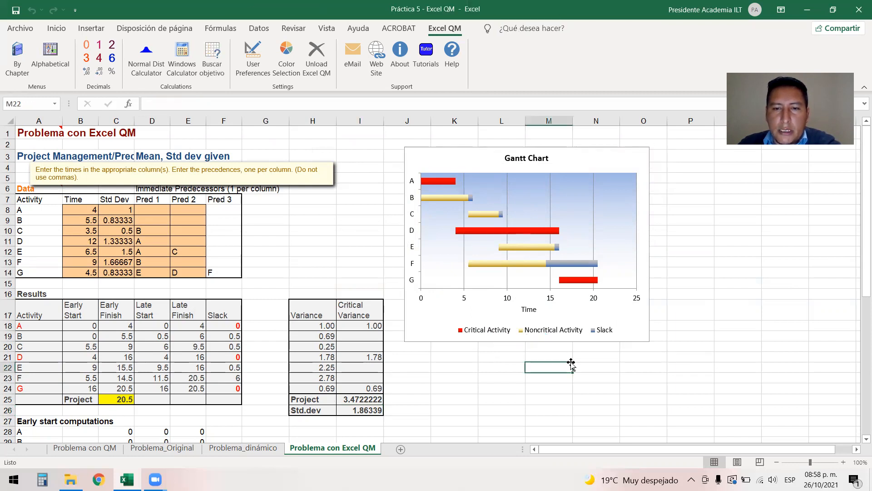
left_click(604, 334)
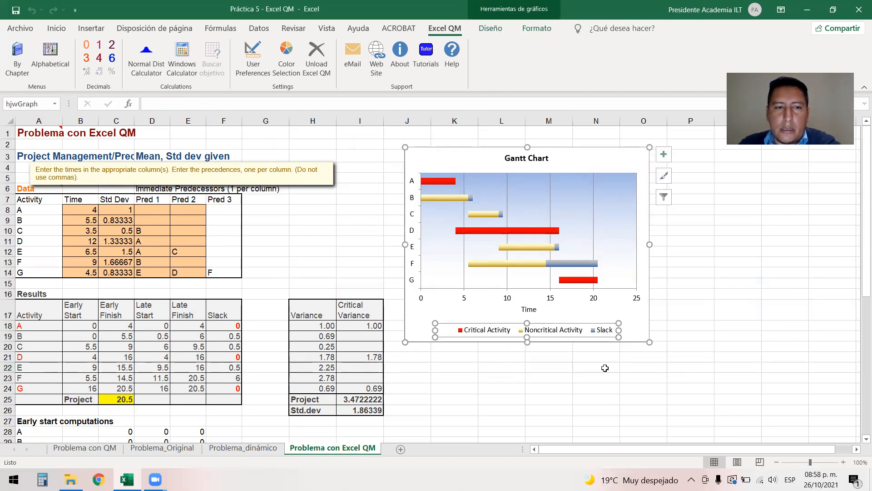
left_click(224, 295)
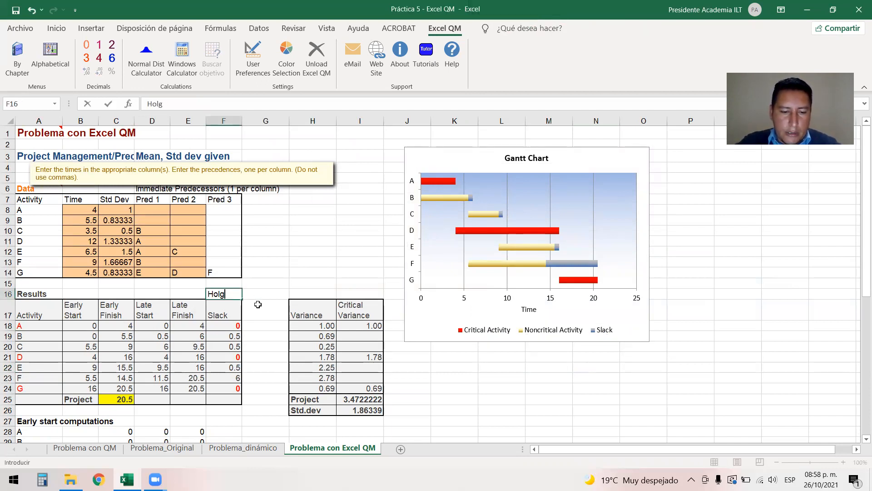
left_click(260, 290)
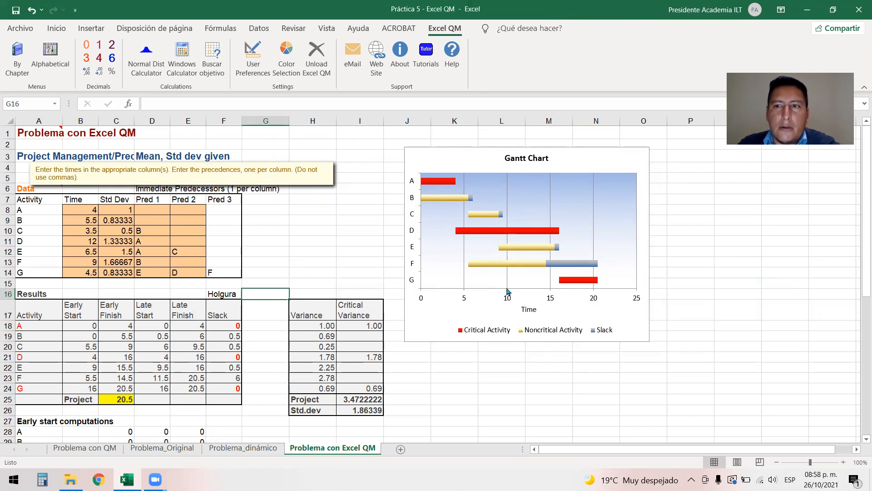
Examine the Gantt chart bars and slack alongside the Results rows of the critical activities A, D and G.
mouse_move(485, 268)
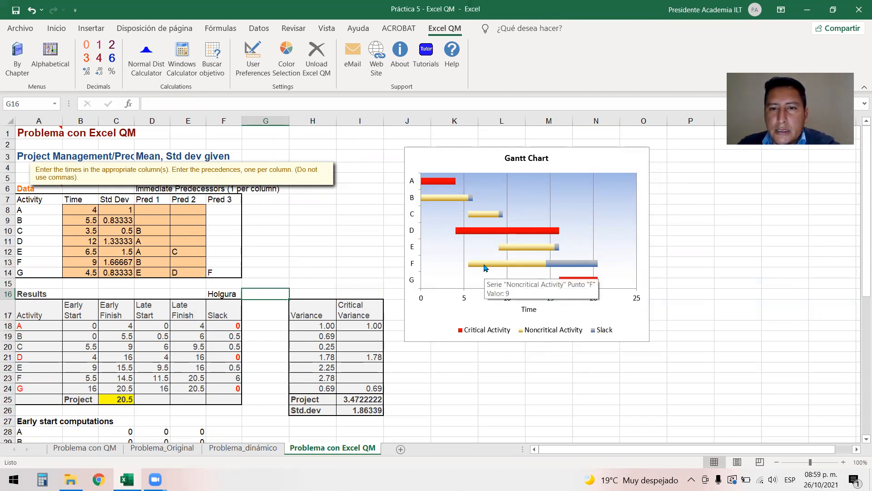
mouse_move(571, 267)
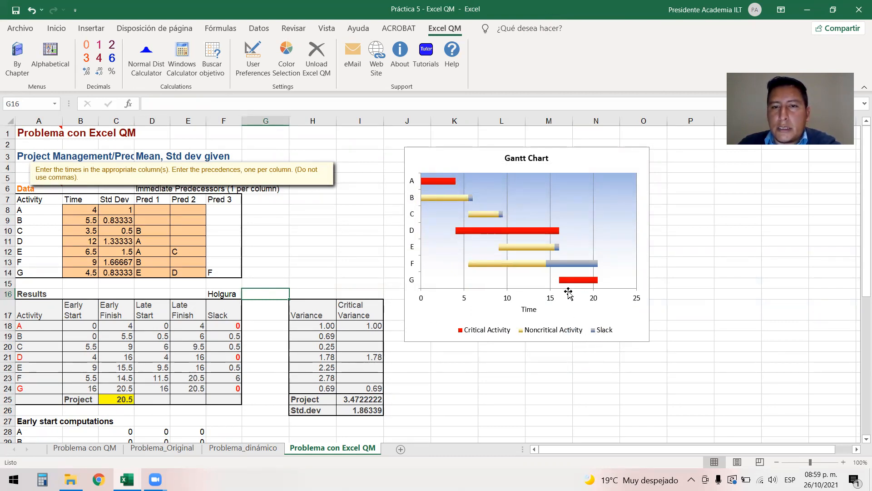
mouse_move(550, 238)
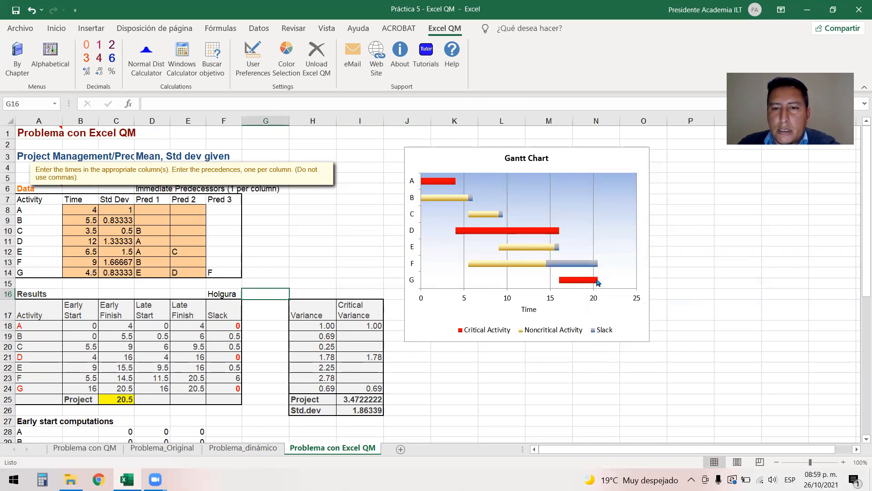
mouse_move(600, 280)
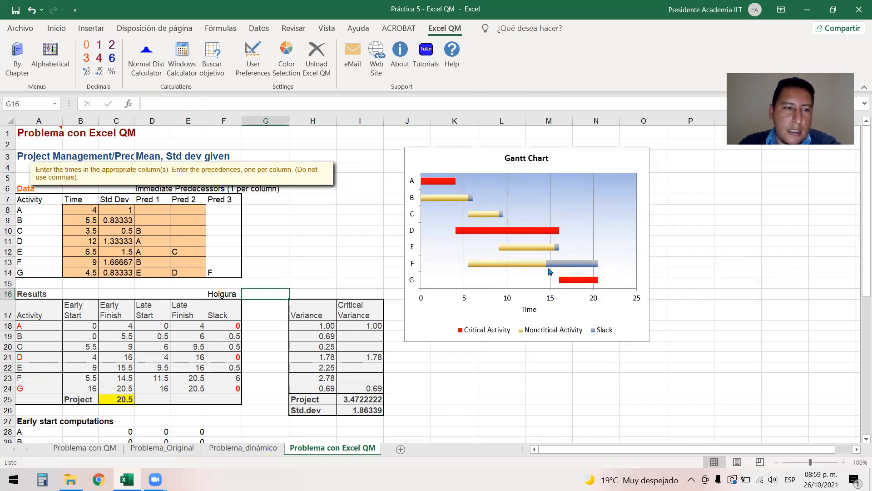
left_click(8, 325)
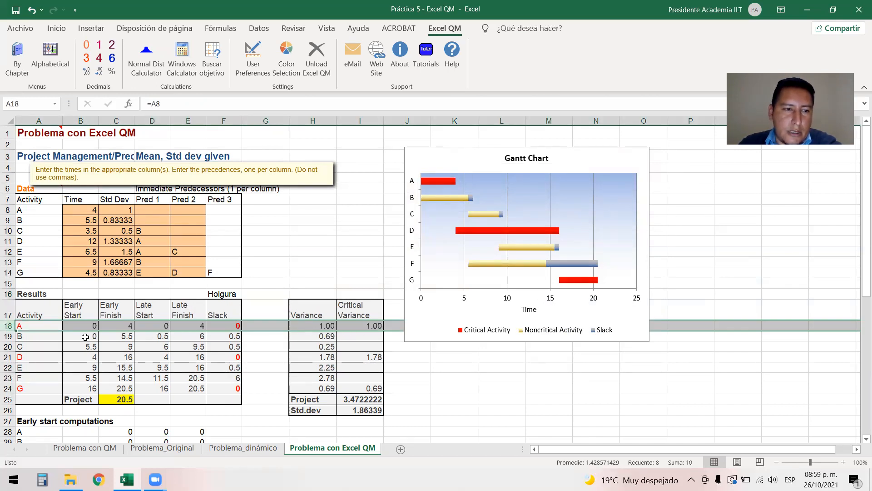
left_click(7, 357)
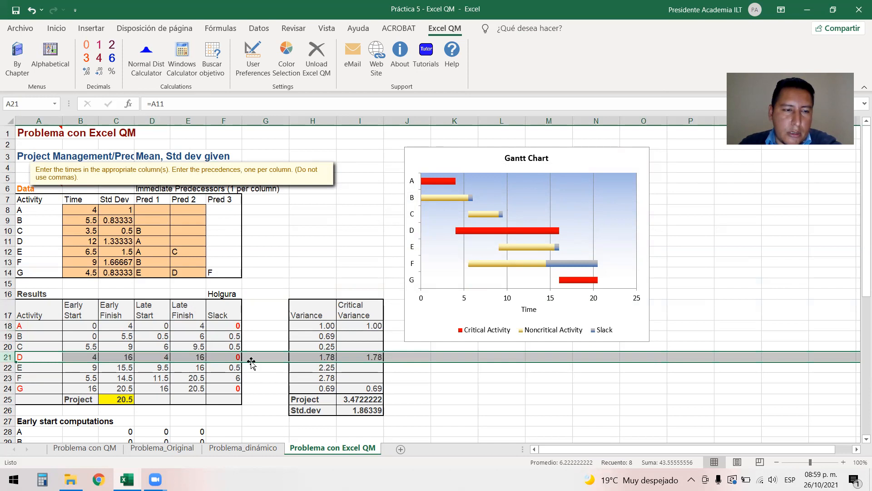
left_click(8, 387)
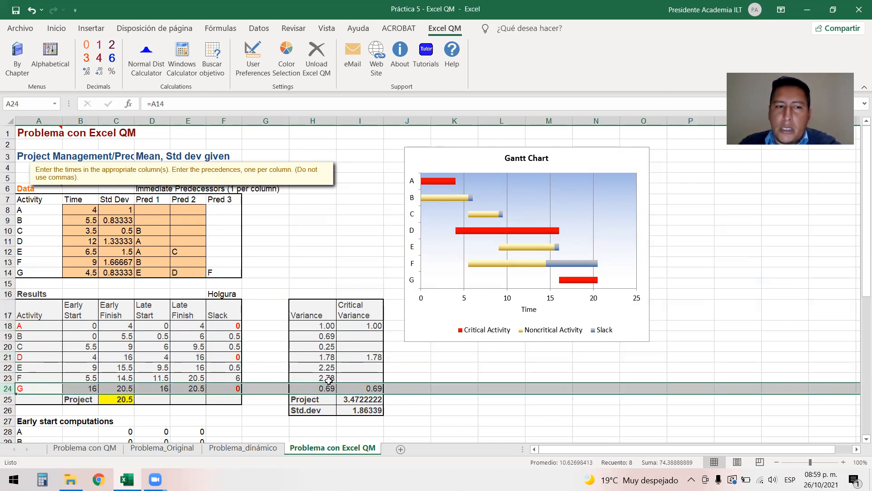
left_click(75, 313)
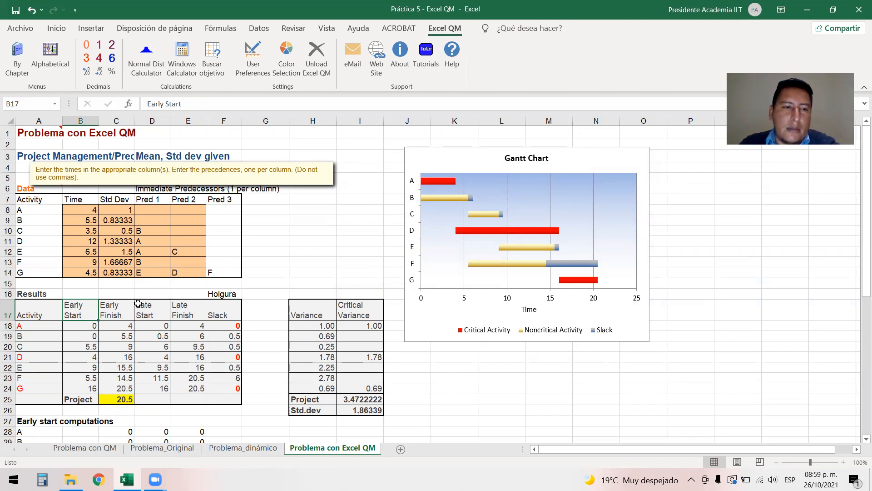
Fill activity B's row in the Results table (A19:F19) with a light yellow theme color.
left_click(23, 336)
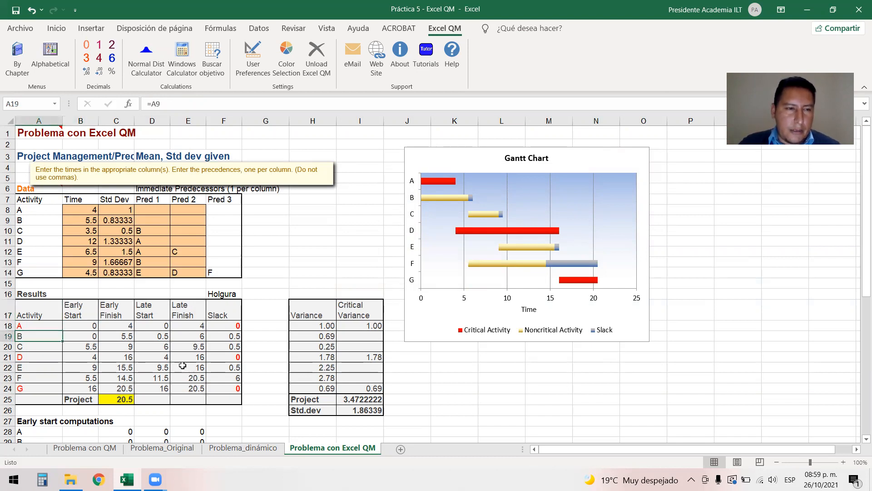
left_click(234, 337, "shift")
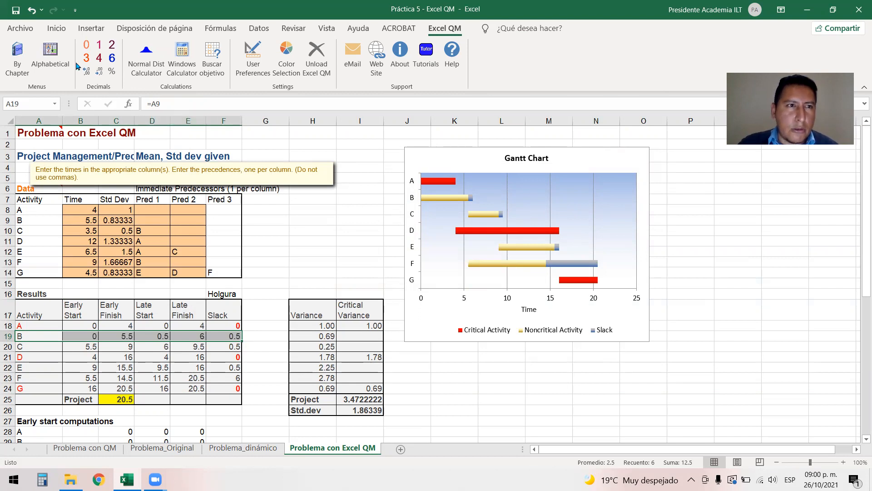
left_click(55, 31)
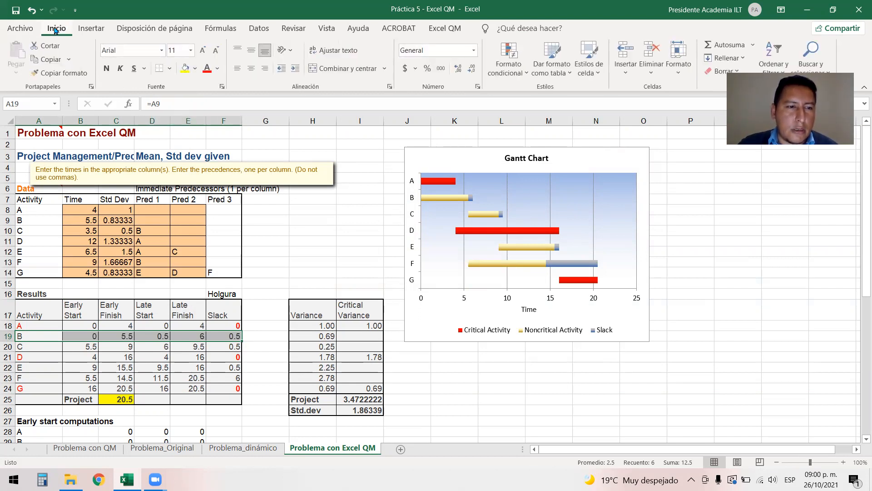
left_click(196, 69)
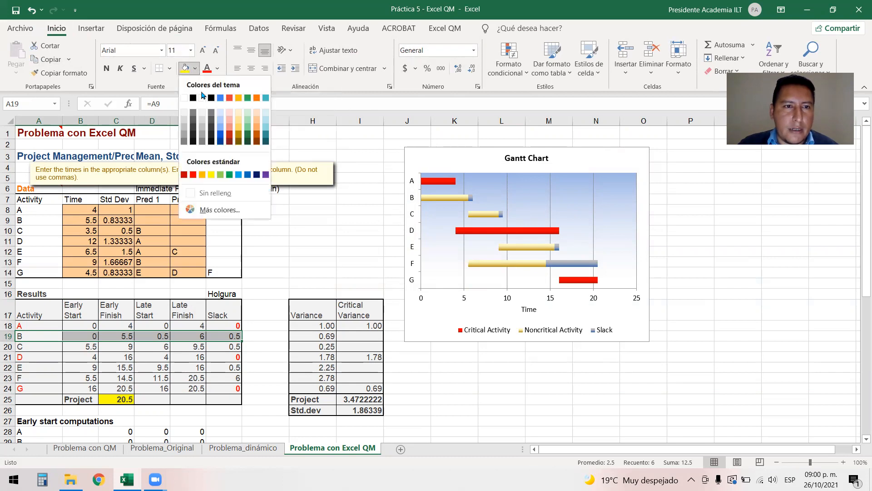
left_click(239, 117)
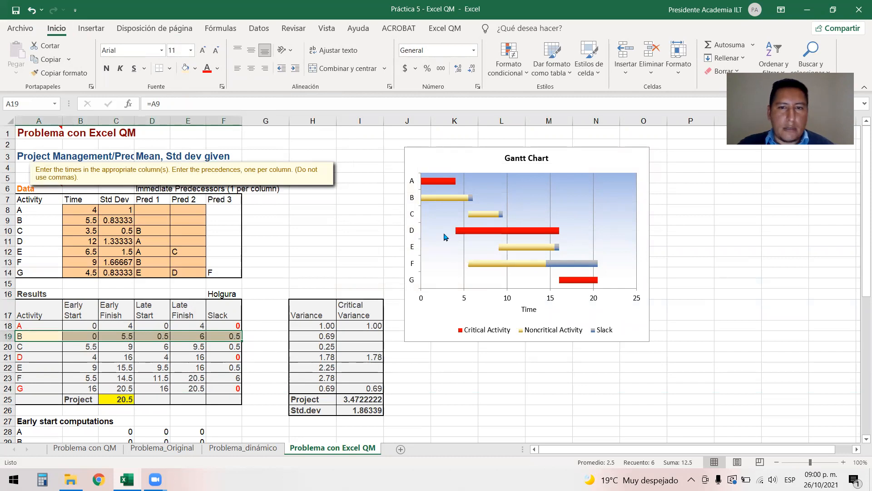
Review activity B's early start, early finish, late start and slack in row 19 against its time in B9.
left_click(91, 336)
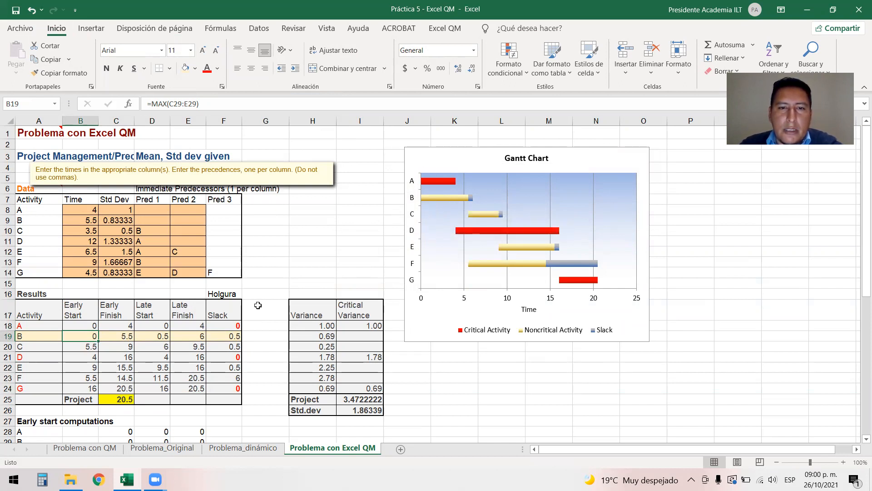
left_click(129, 336)
left_click(89, 221)
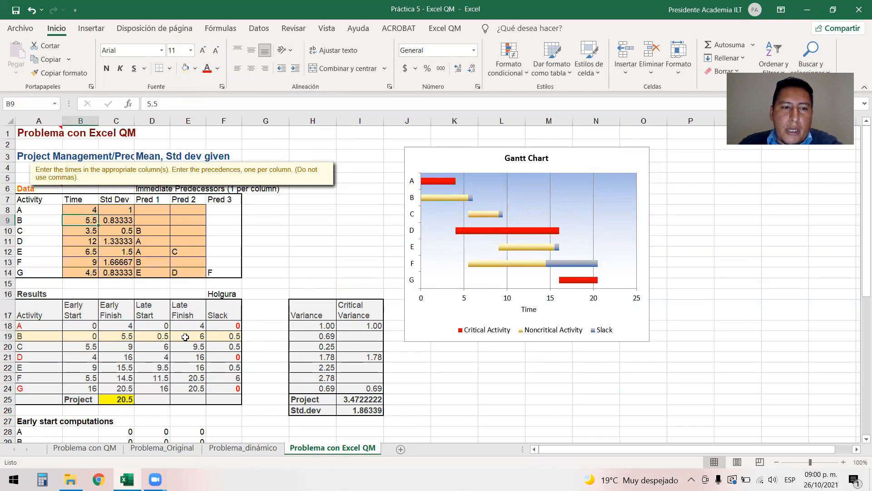
left_click(235, 336)
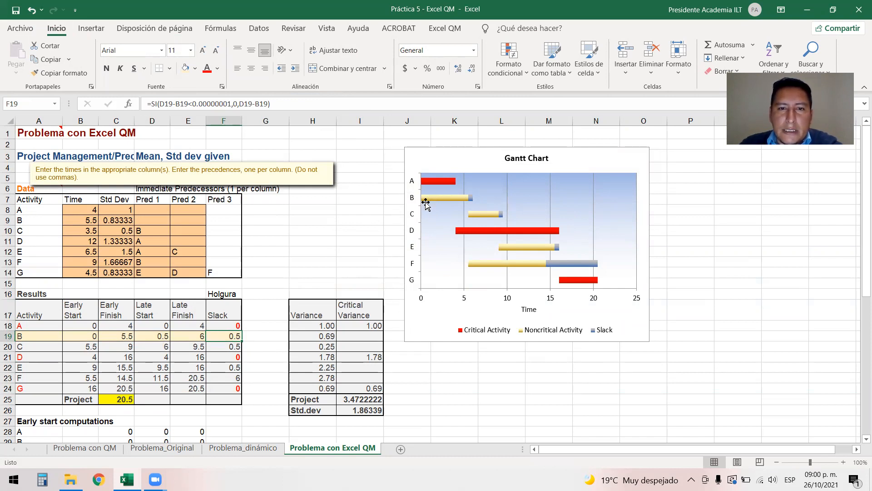
left_click(163, 338)
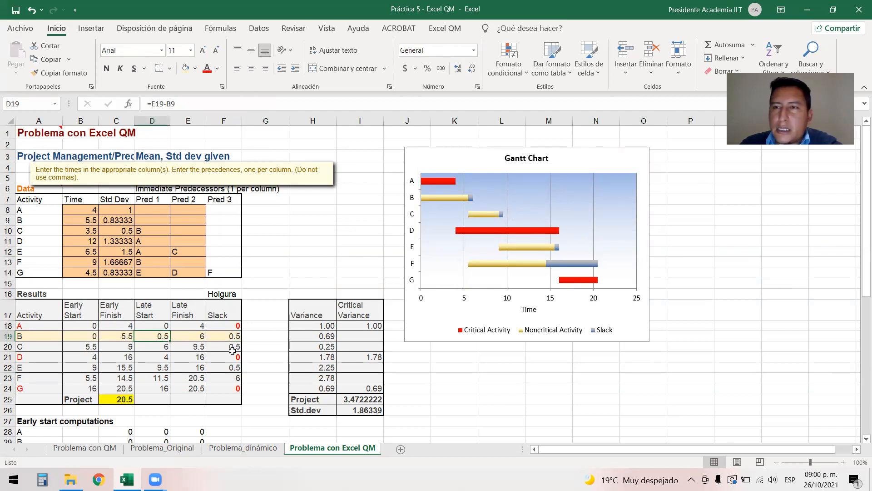
left_click(155, 305)
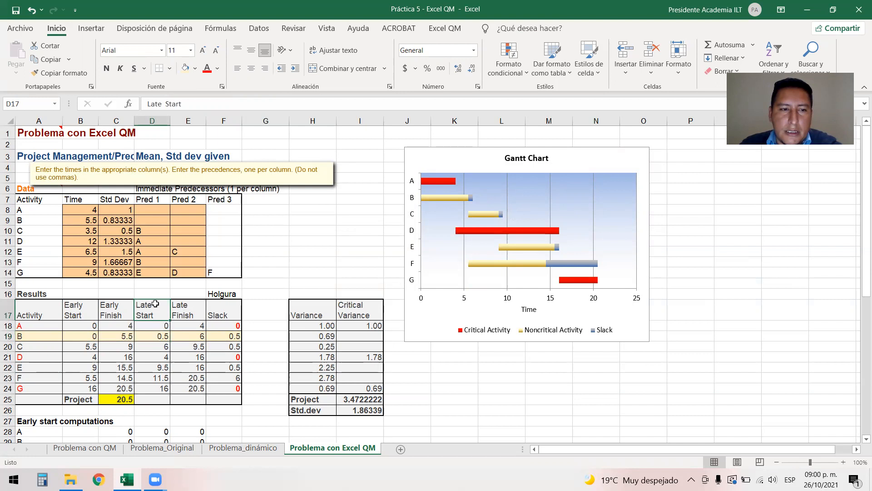
Color the Early Start and Early Finish headings (B17:C17) of the Results table with a dark red theme font color.
left_click(84, 305)
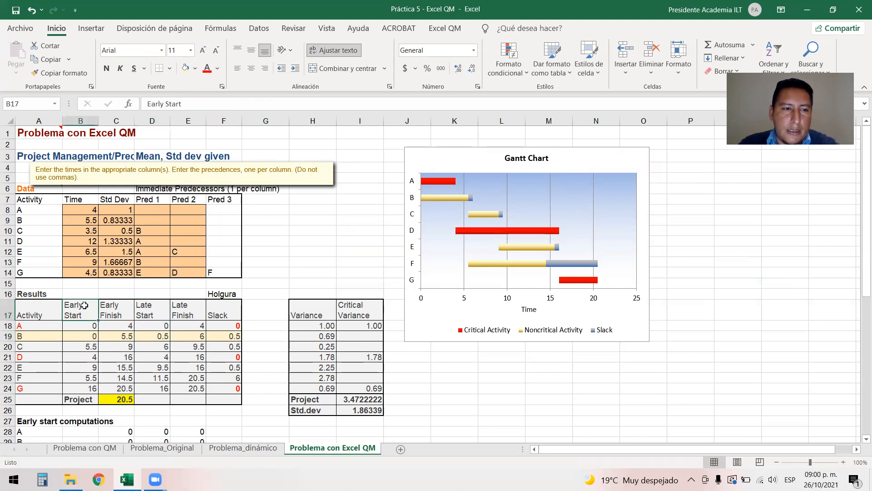
left_click(110, 308, "shift")
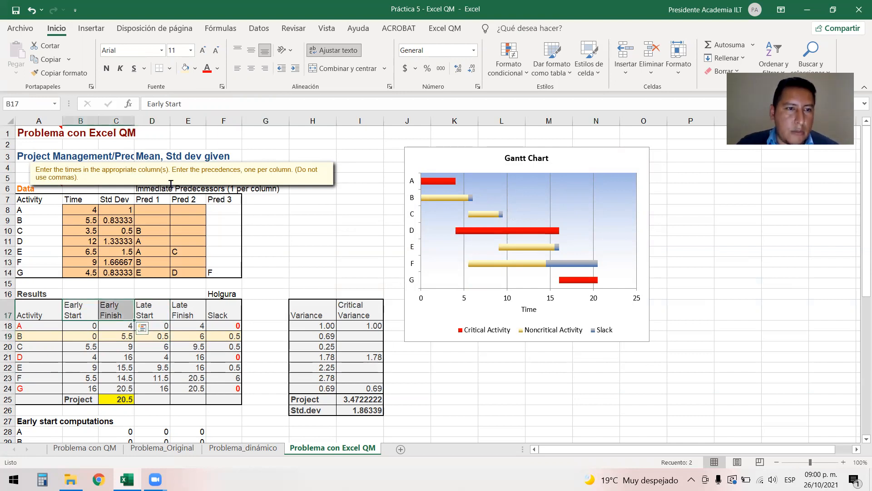
left_click(196, 69)
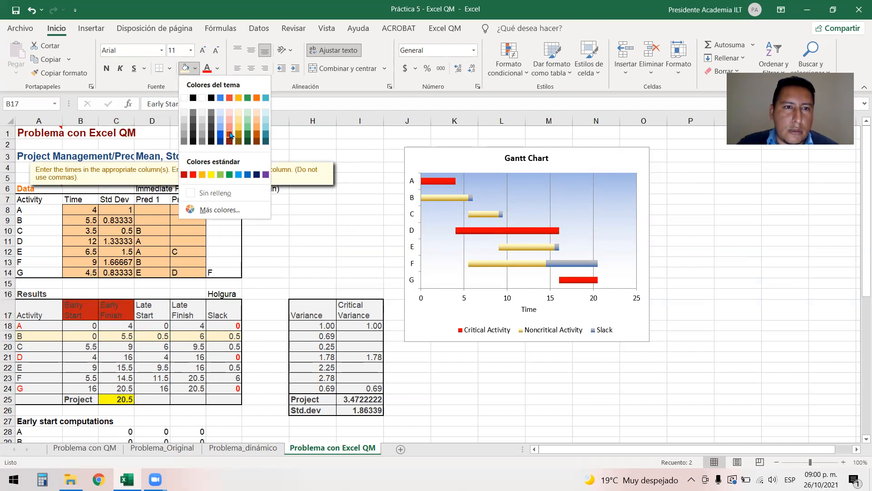
left_click(217, 70)
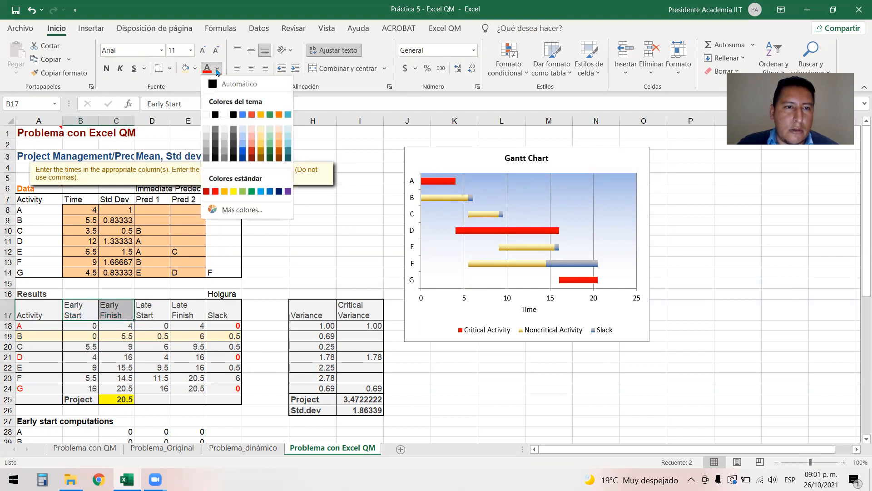
left_click(254, 154)
Color the Late Start and Late Finish headings (D17:E17) with a dark blue theme font color.
left_click(146, 307)
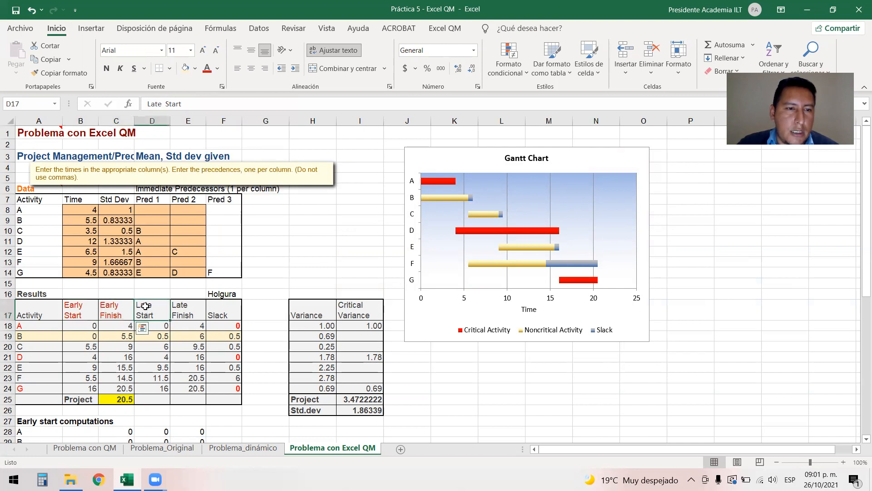
left_click(198, 314, "shift")
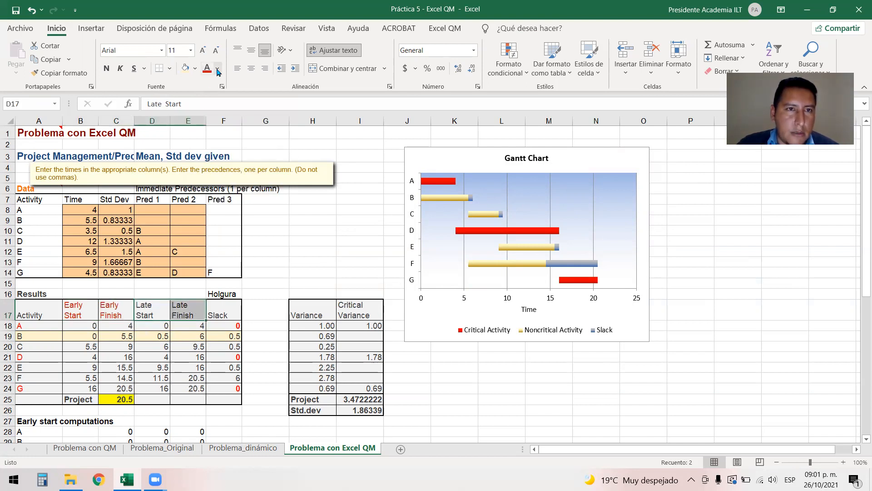
left_click(217, 70)
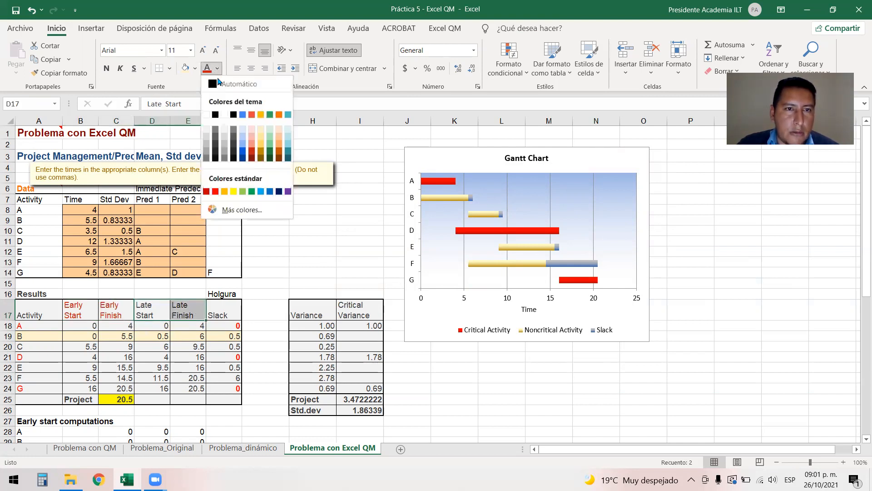
left_click(244, 153)
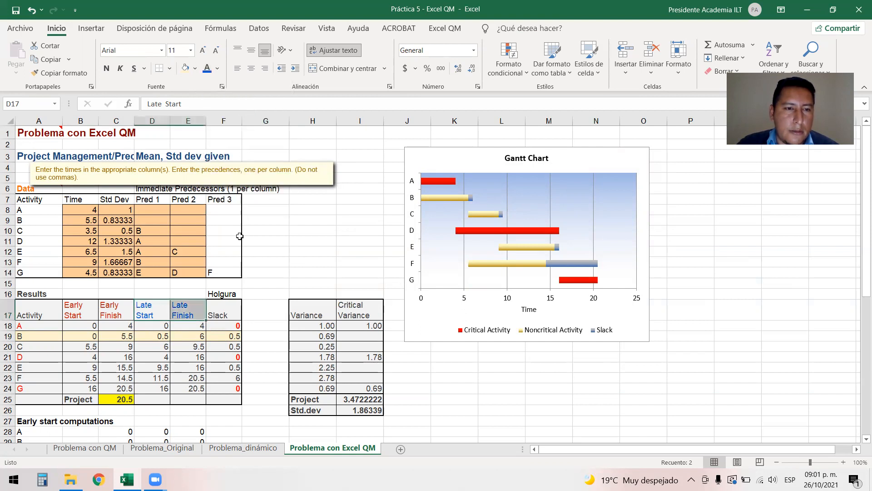
Check activity B's early and late times and slack in row 19, and fill its time cell B9 light yellow.
left_click(80, 338)
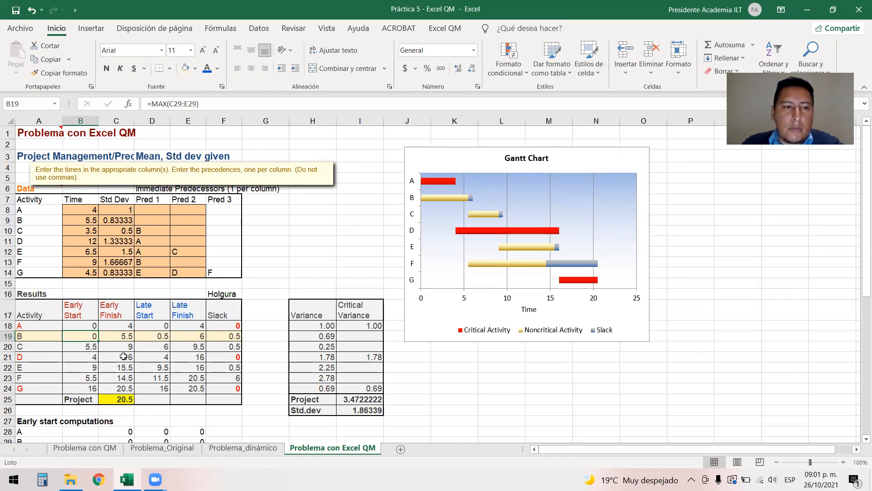
left_click(125, 336)
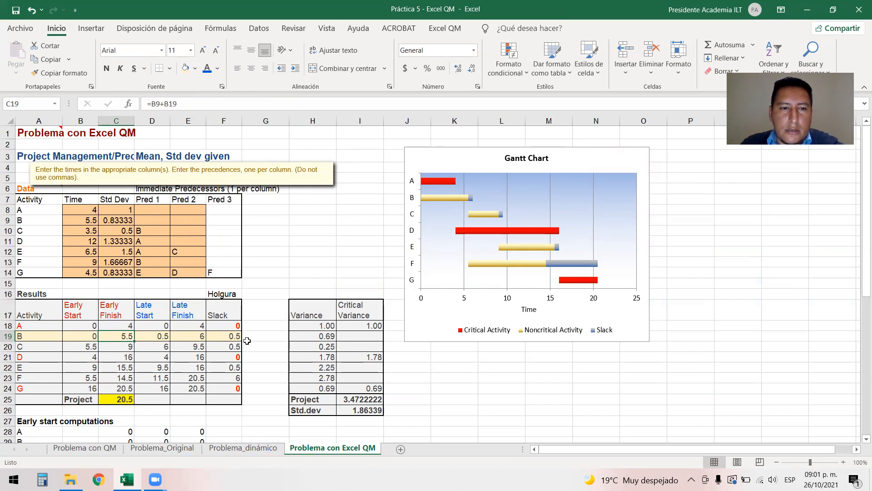
left_click(156, 339)
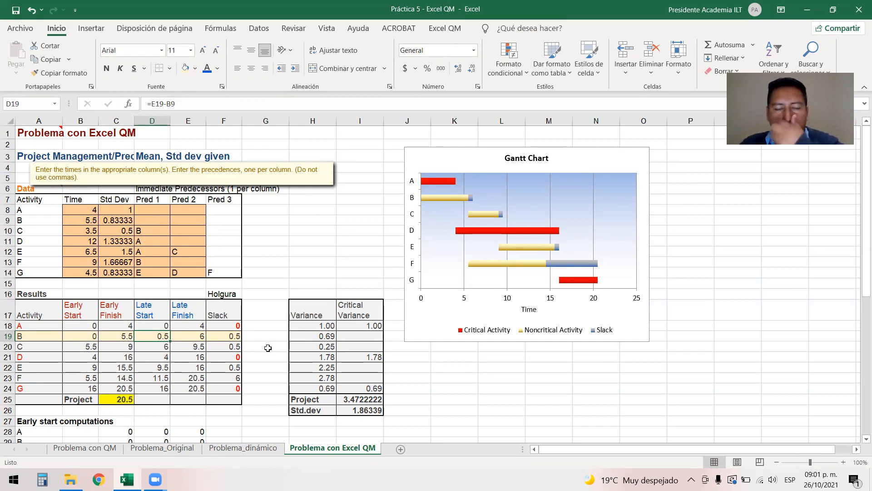
left_click(229, 336)
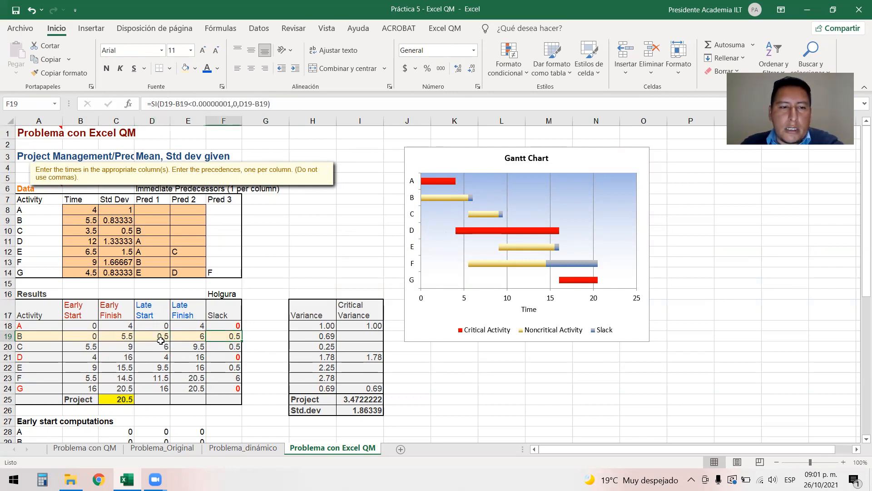
left_click(194, 335)
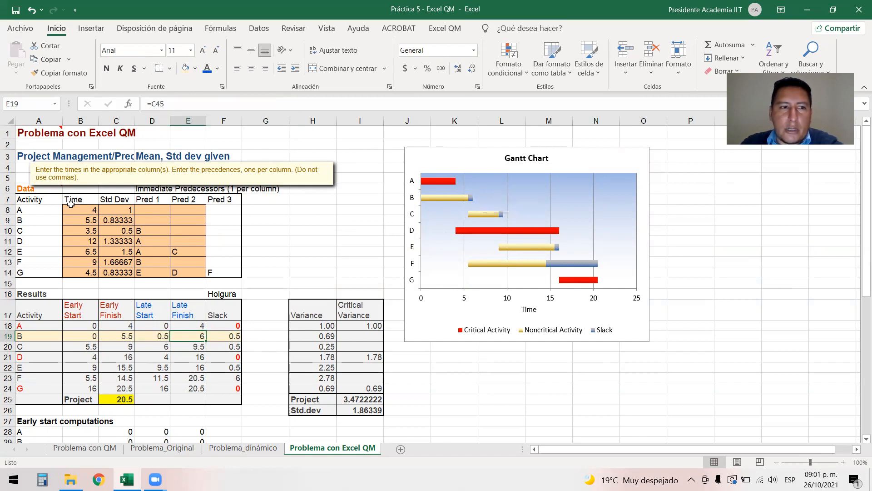
left_click(92, 222)
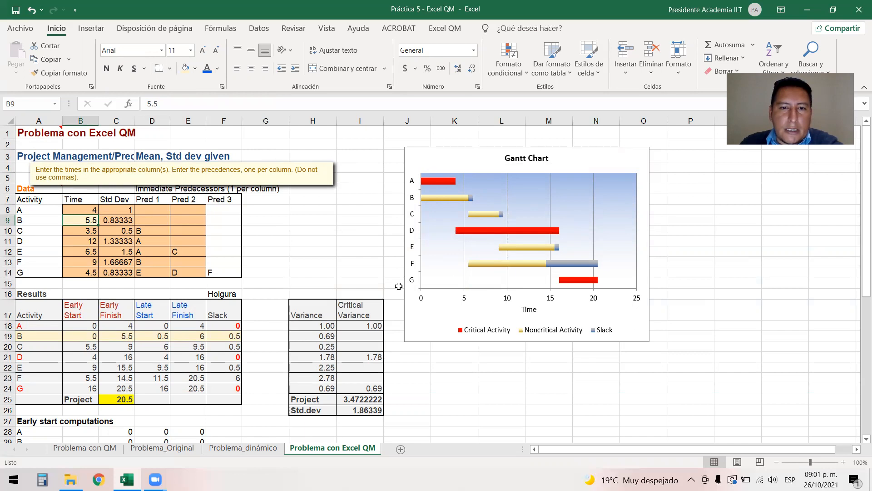
Fill activity F's row in the Results table (A23:E23) with the same light yellow color.
left_click(35, 378)
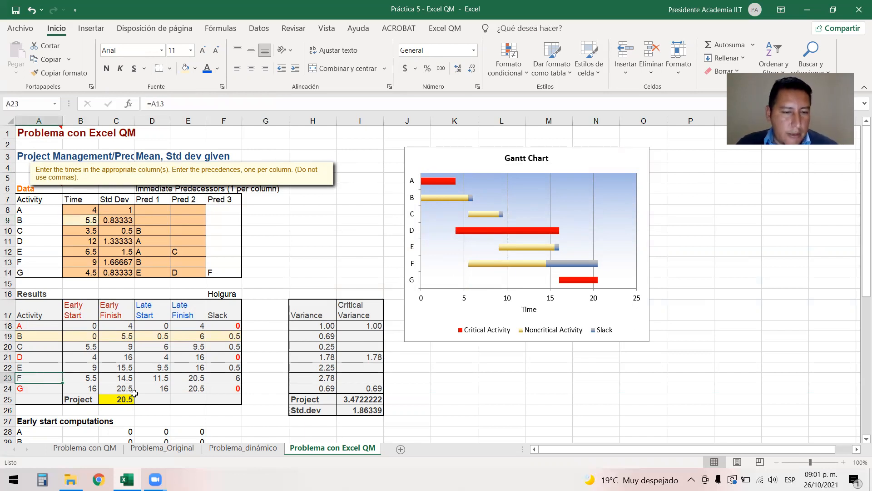
left_click(200, 378, "shift")
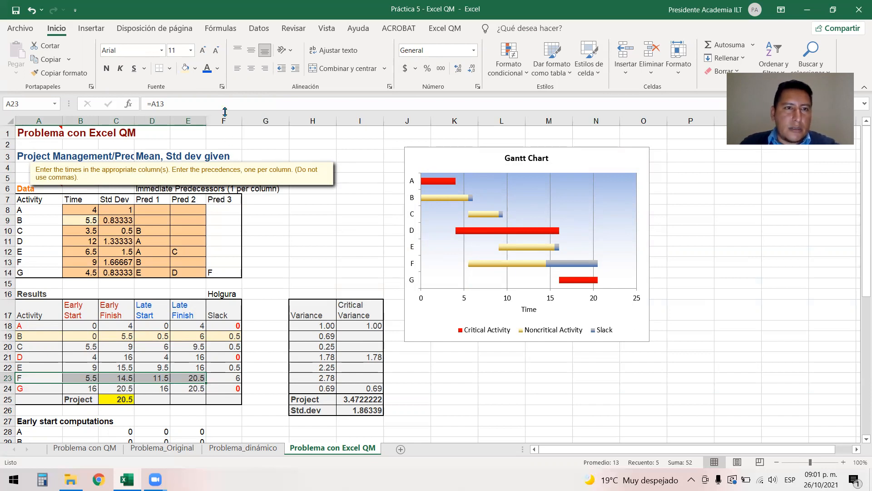
left_click(43, 379)
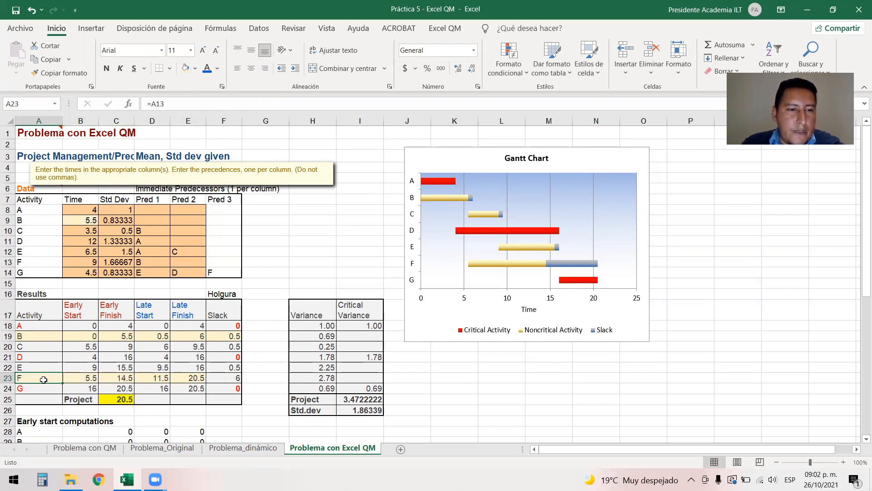
Review activity F's early start and early finish in row 23 against the predecessor entries and its Gantt chart bar.
left_click(92, 380)
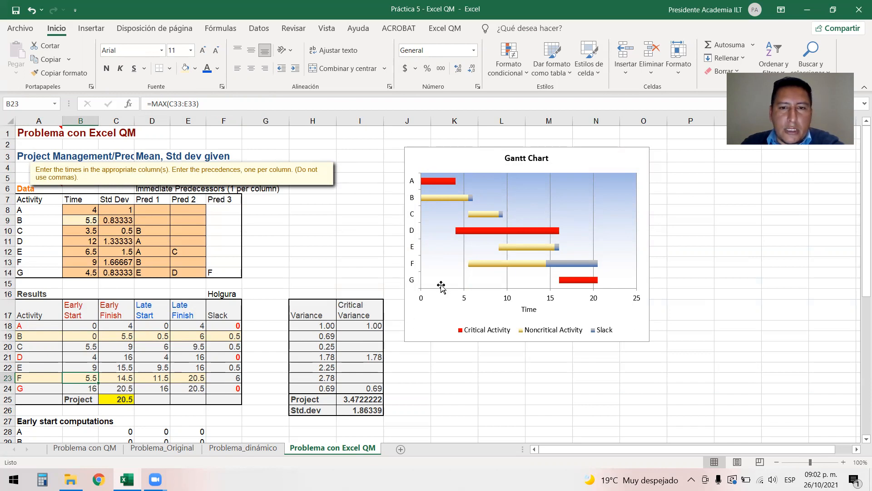
mouse_move(470, 271)
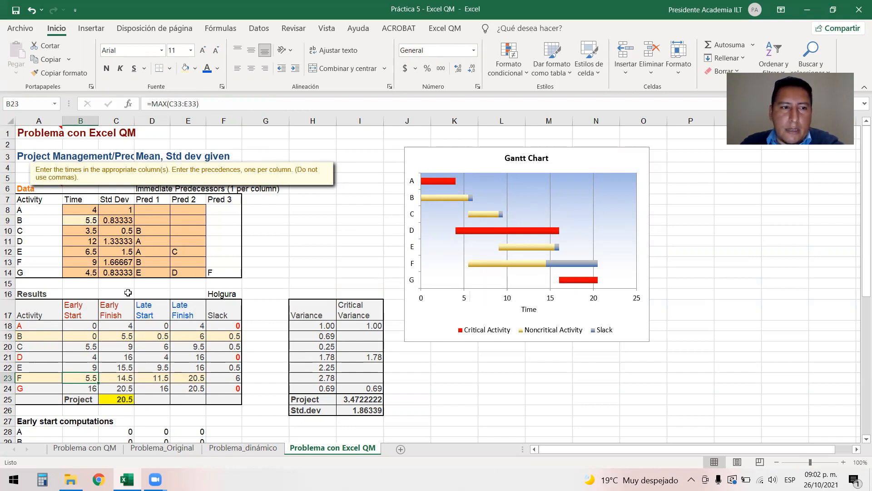
left_click(182, 253)
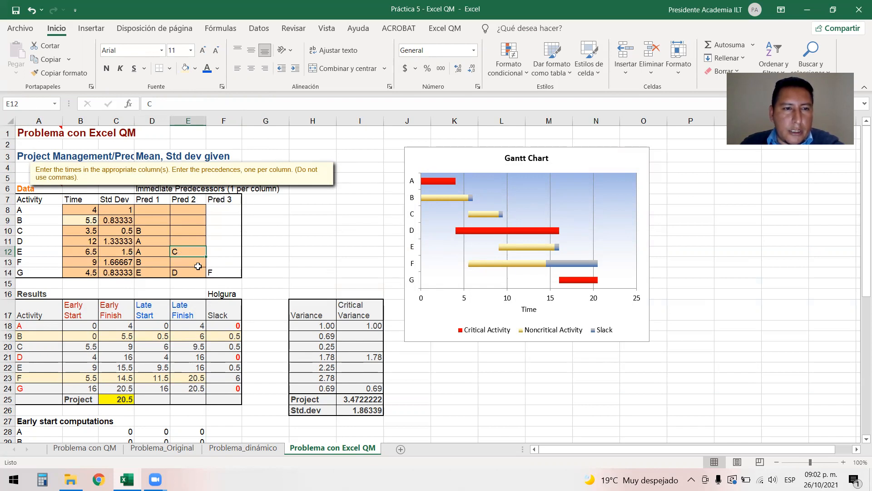
left_click(90, 375)
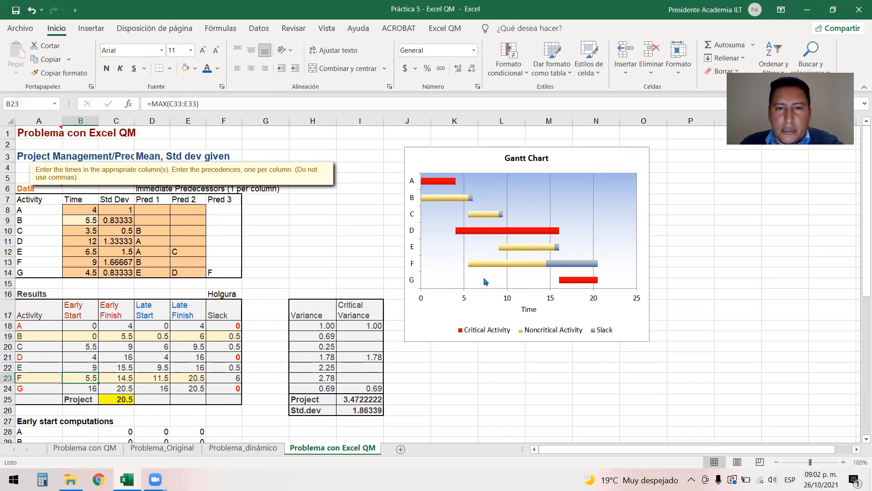
left_click(131, 380)
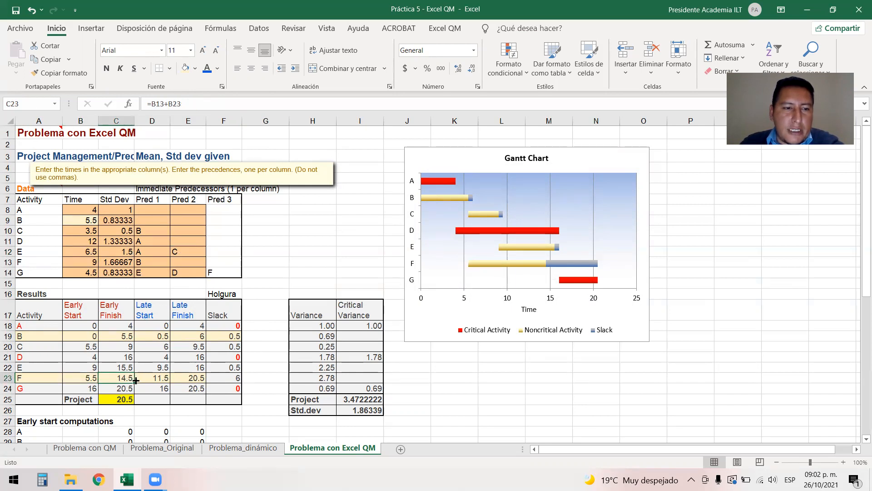
left_click(90, 377)
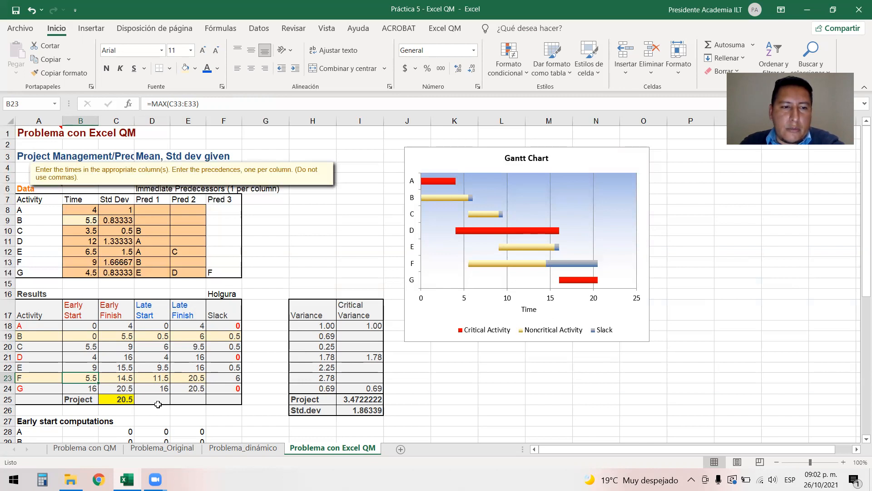
left_click(121, 376)
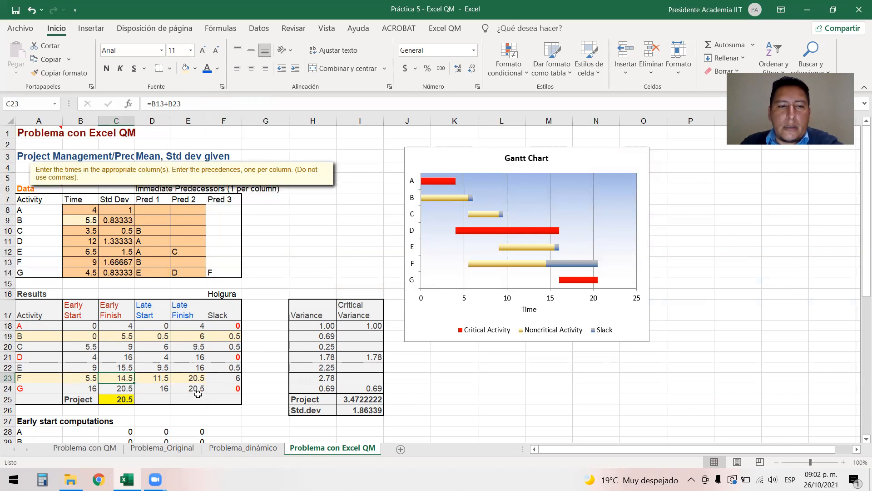
Fill activity F's time cell B13 in the Data table with the light yellow color.
left_click(92, 378)
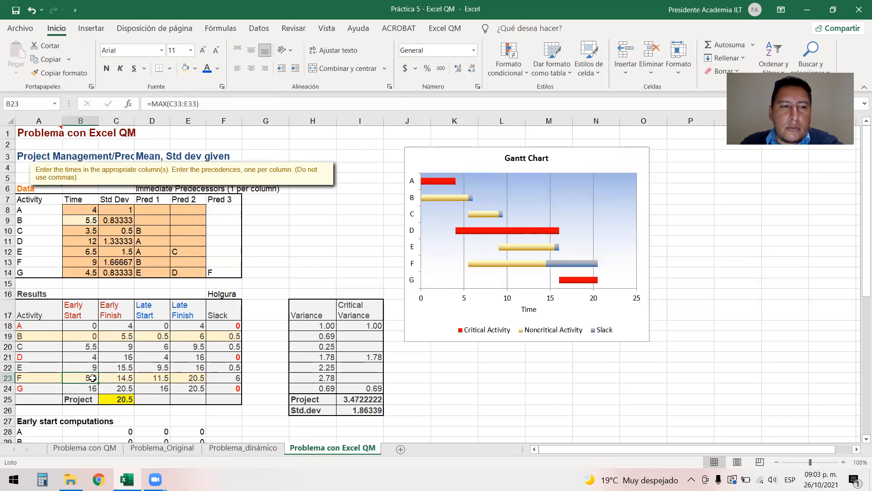
left_click(87, 262)
left_click(186, 68)
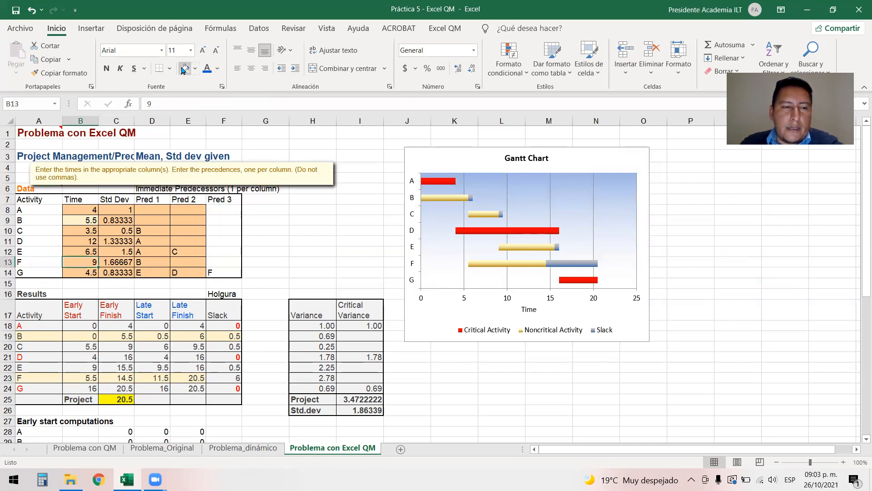
Examine activity F's early finish, slack, late start and late finish in row 23 alongside its Gantt chart bar.
left_click(123, 377)
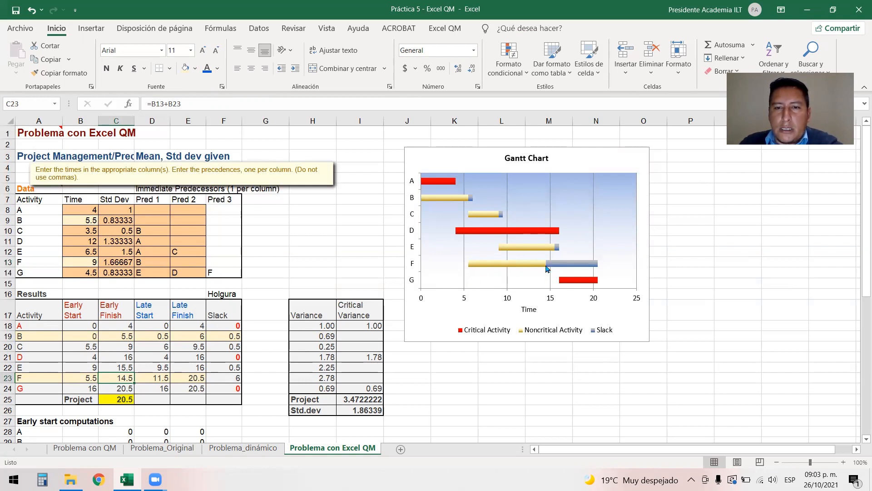
mouse_move(545, 268)
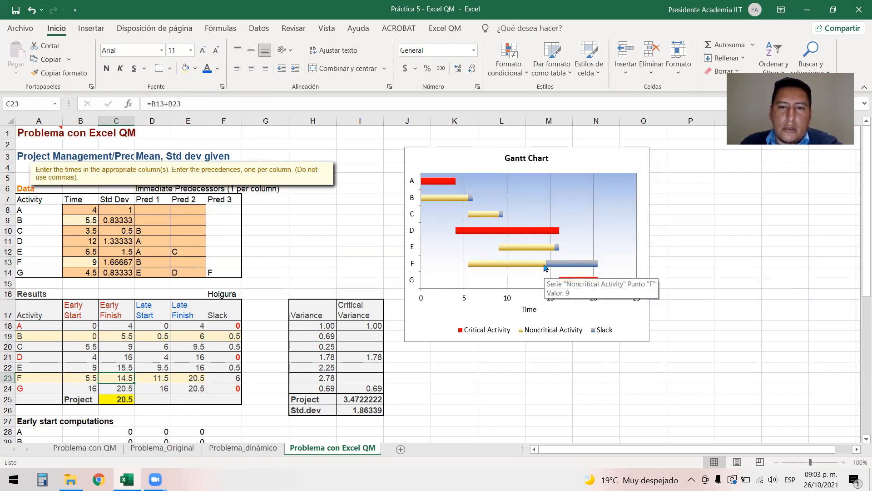
left_click(225, 379)
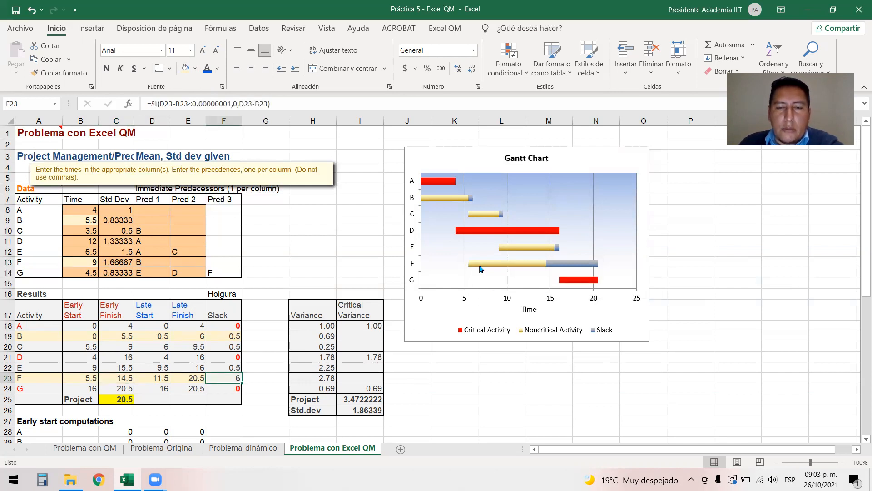
mouse_move(490, 268)
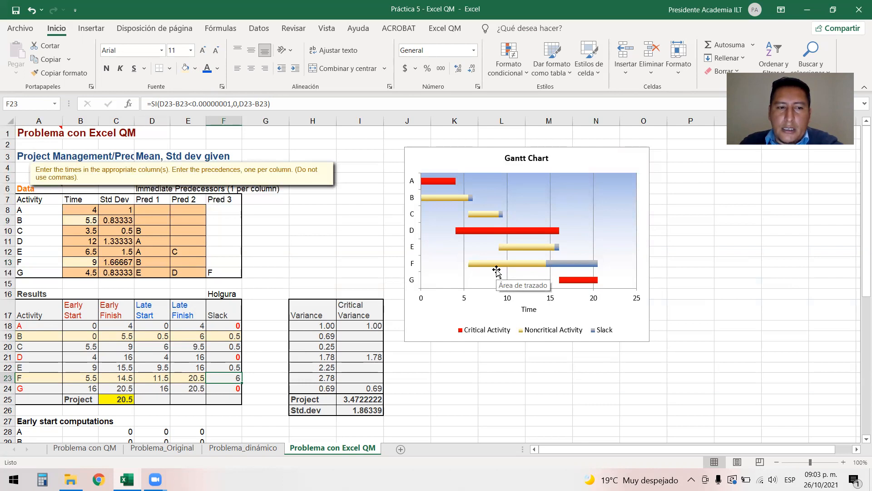
left_click(84, 376)
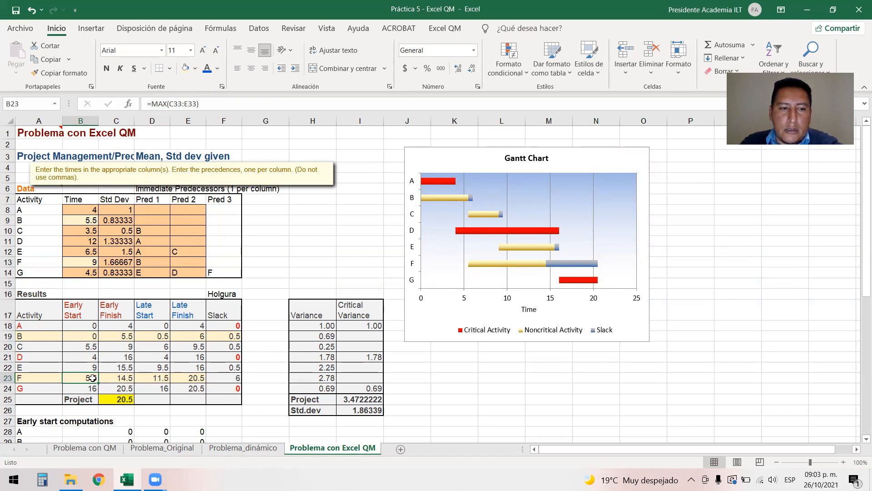
left_click(234, 376)
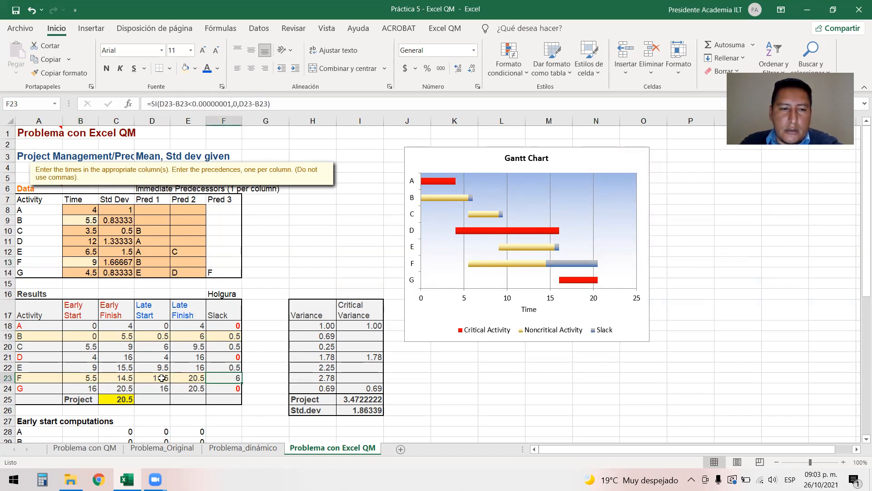
left_click(162, 377)
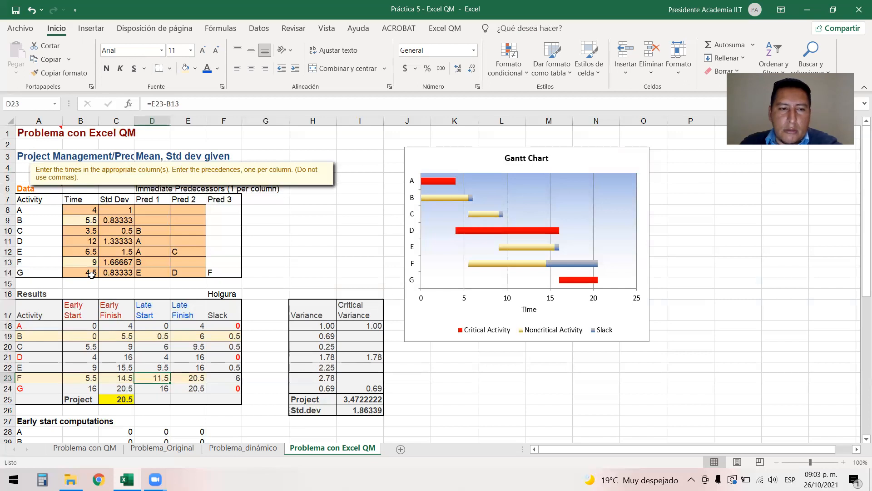
left_click(196, 377)
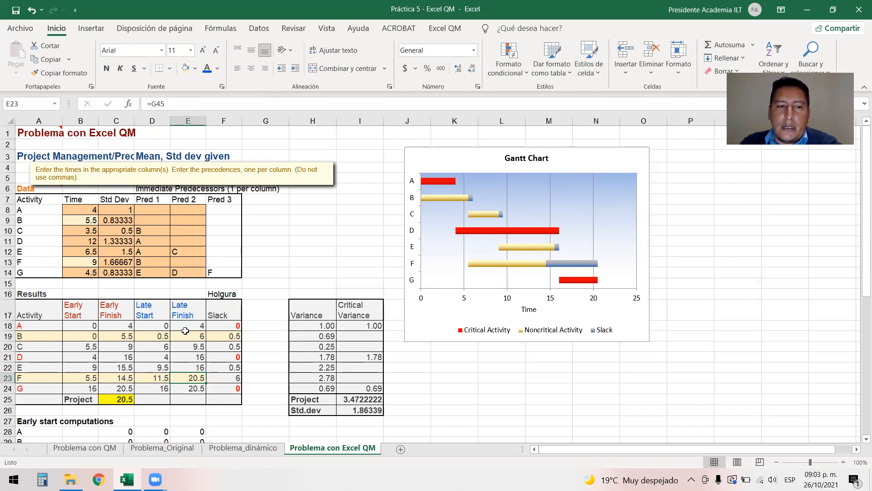
left_click(146, 378)
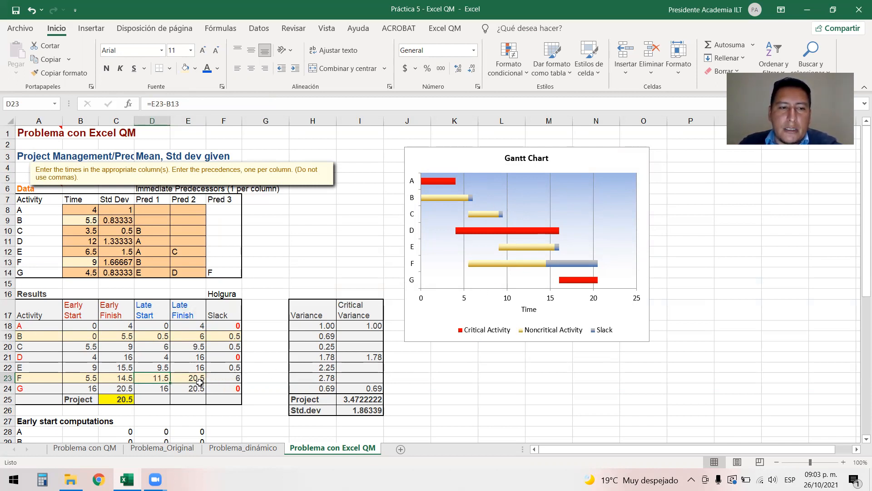
Check activity F's late finish in E23 and activity E's results in row 22.
left_click(178, 377)
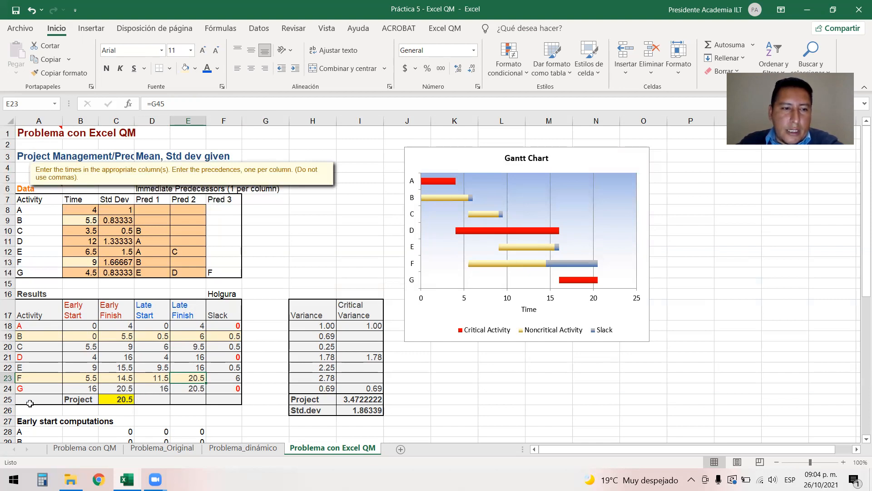
left_click(6, 367)
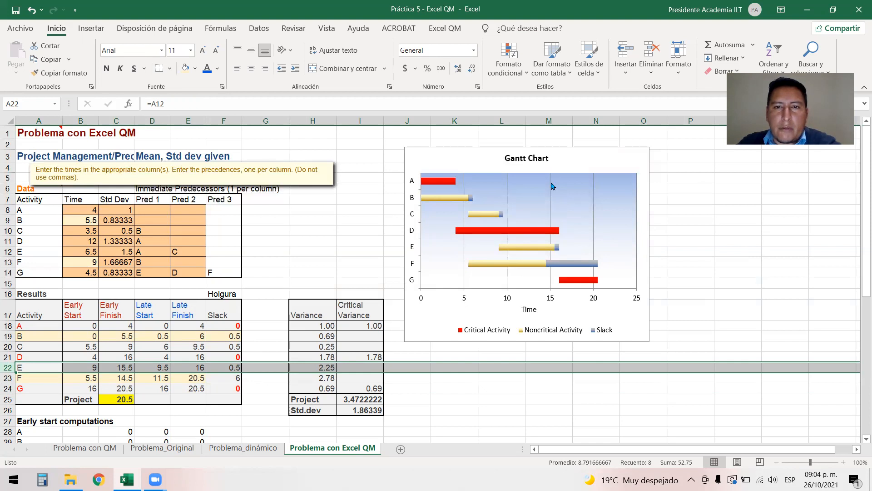
Rename the Gantt chart's horizontal axis title to "Semanas", checking the time unit in the Problema_dinámico and Problema_Original sheets.
left_click(530, 311)
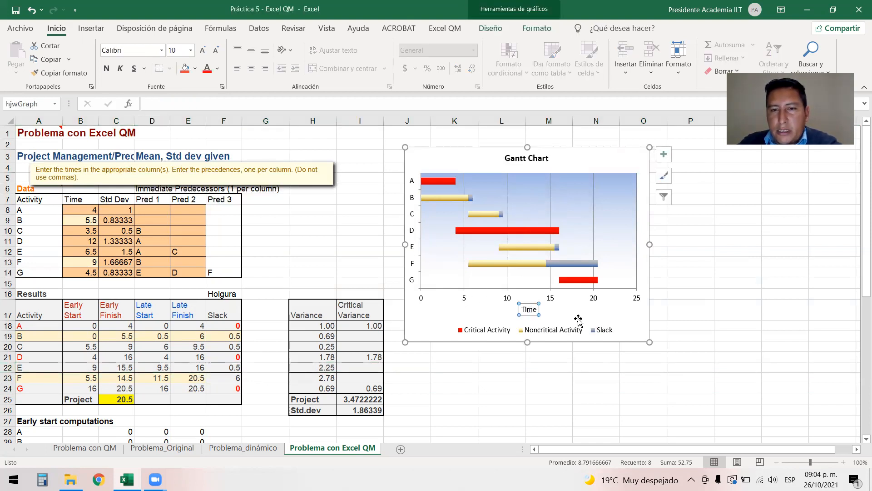
double_click(533, 310)
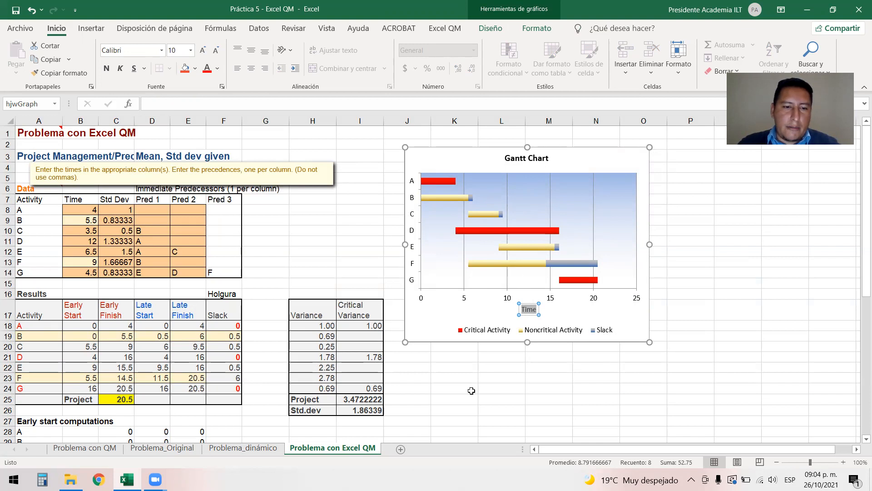
left_click(243, 447)
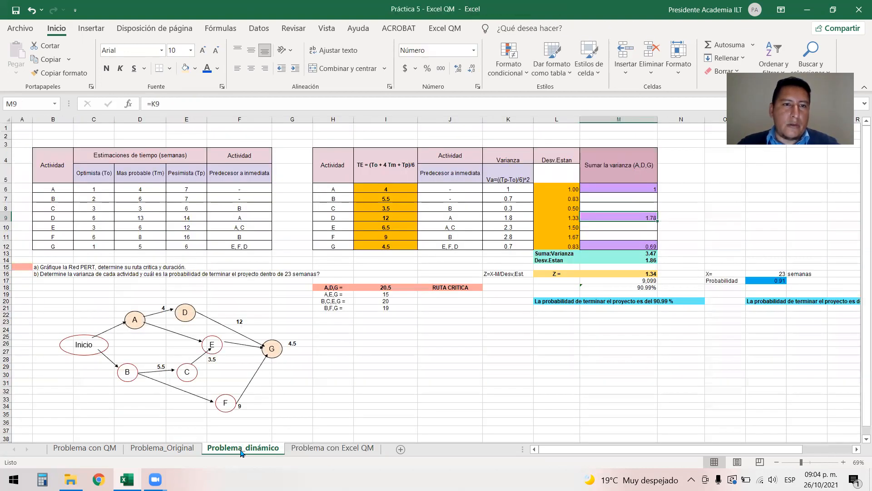
left_click(192, 450)
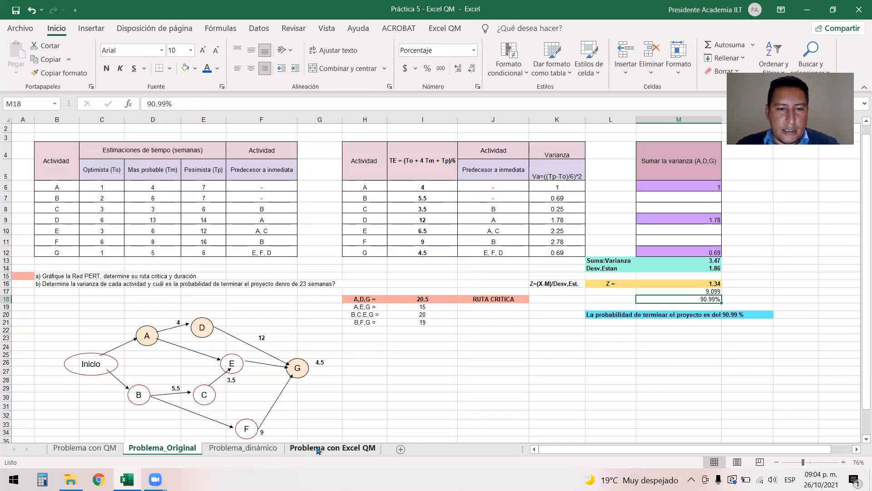
left_click(332, 449)
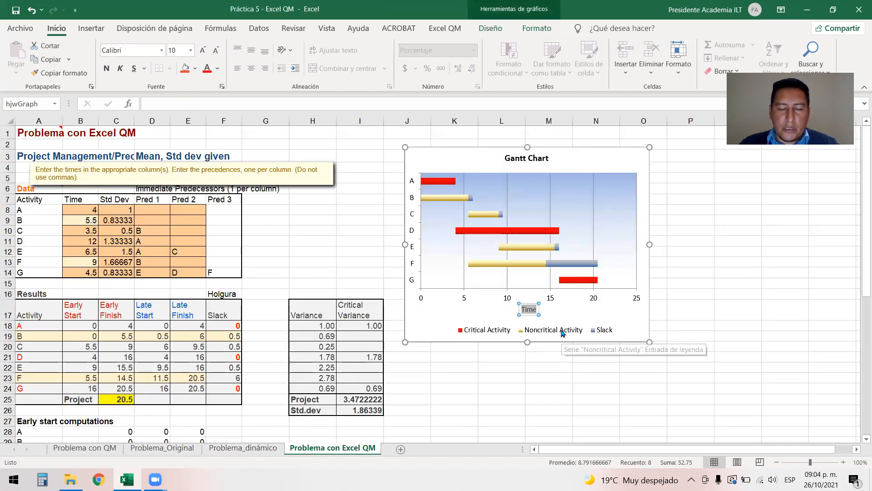
type("SE")
key("BackSpace")
type("emanas")
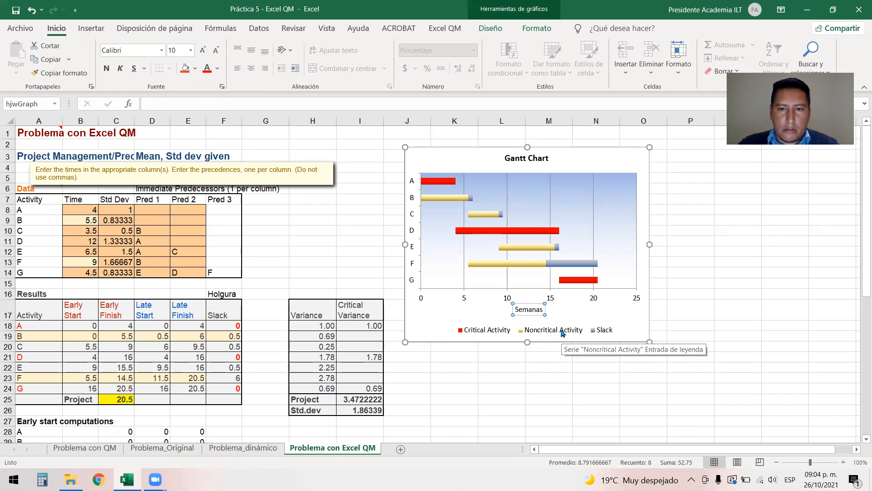
left_click(679, 296)
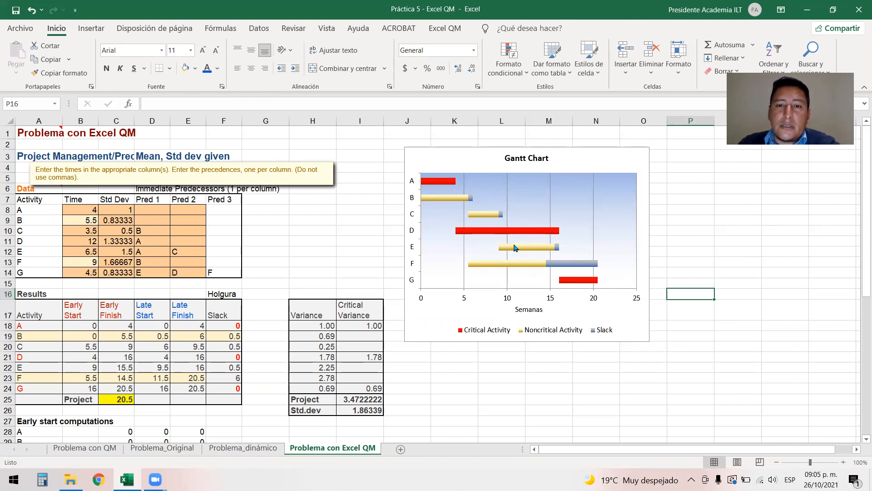
Review the Gantt chart's activity bars alongside the Results table and select the chart.
mouse_move(520, 255)
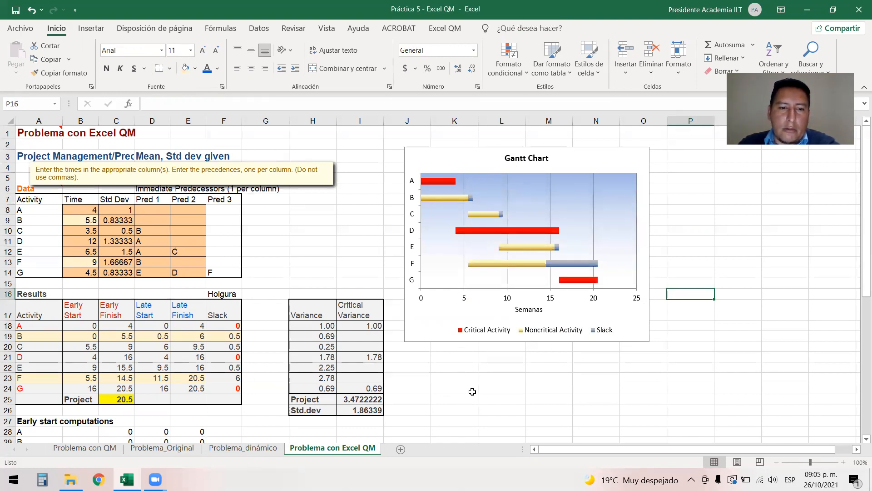
left_click_drag(860, 283, 860, 234)
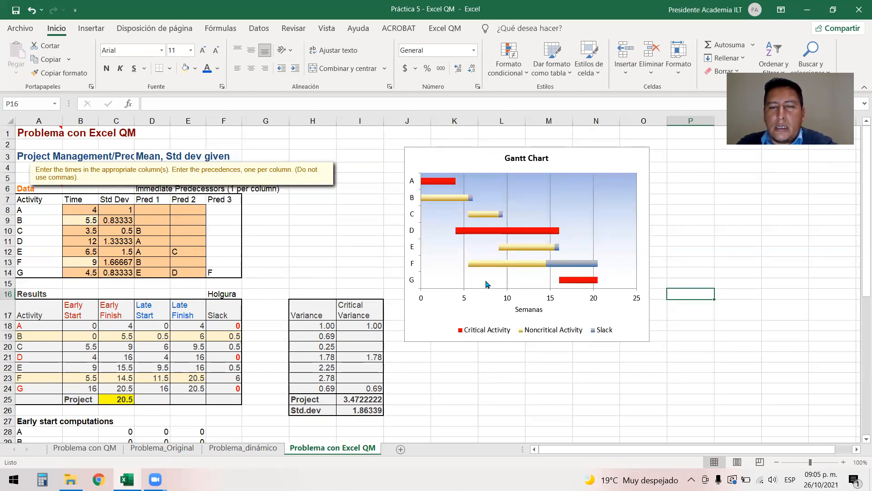
left_click(567, 166)
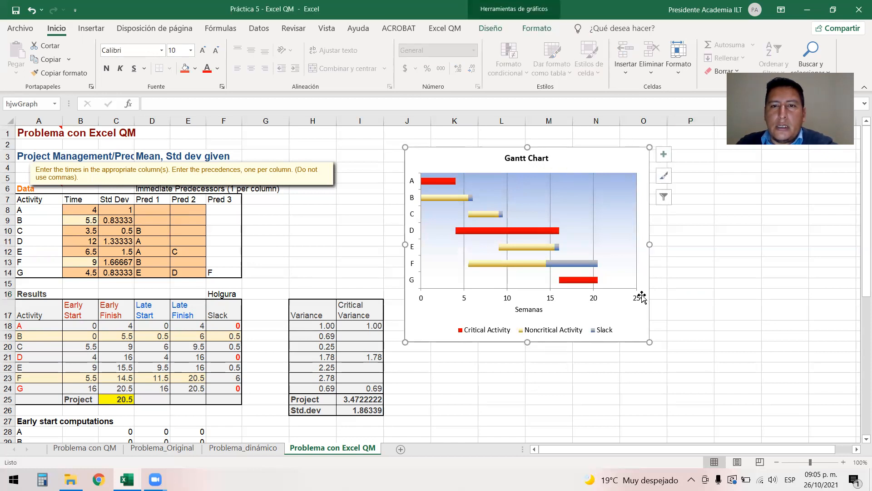